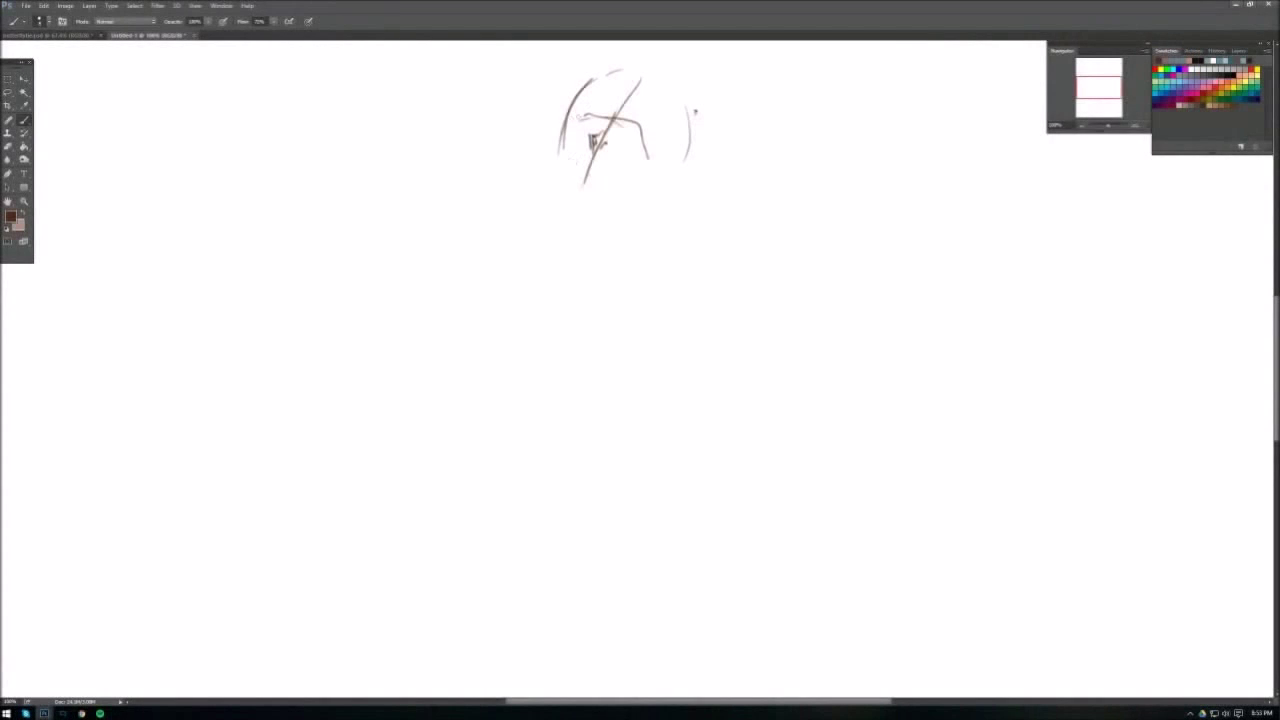
# - Sketch the head outline in brown arcs, mirroring the canvas horizontally to check it
pyautogui.moveTo(566, 125); pyautogui.dragTo(683, 157)
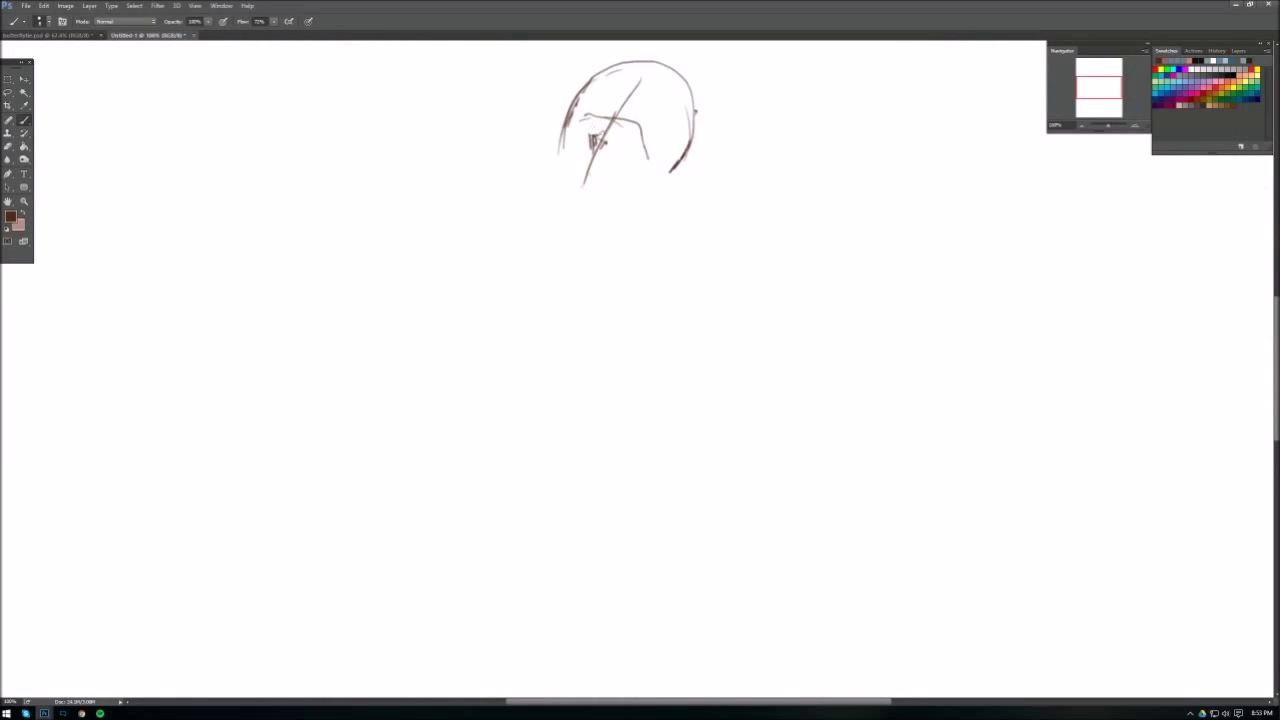
pyautogui.click(65, 5)
pyautogui.click(215, 157)
pyautogui.moveTo(655, 58); pyautogui.dragTo(606, 192)
pyautogui.moveTo(616, 140)
pyautogui.mouseDown()
pyautogui.moveTo(700, 118)
pyautogui.moveTo(668, 148)
pyautogui.moveTo(650, 115)
pyautogui.mouseUp()
# - Mirror the canvas back and paint over the head's centre strokes in white
pyautogui.rightClick(720, 106)
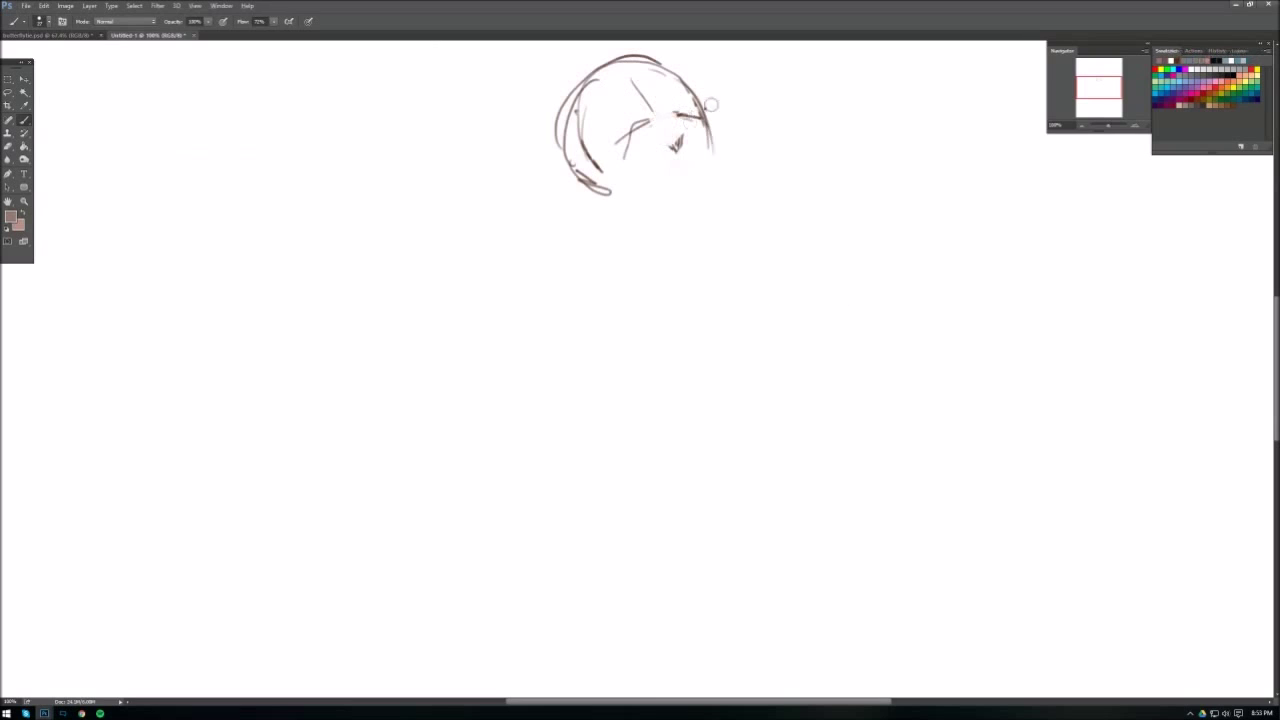
pyautogui.click(65, 5)
pyautogui.click(215, 130)
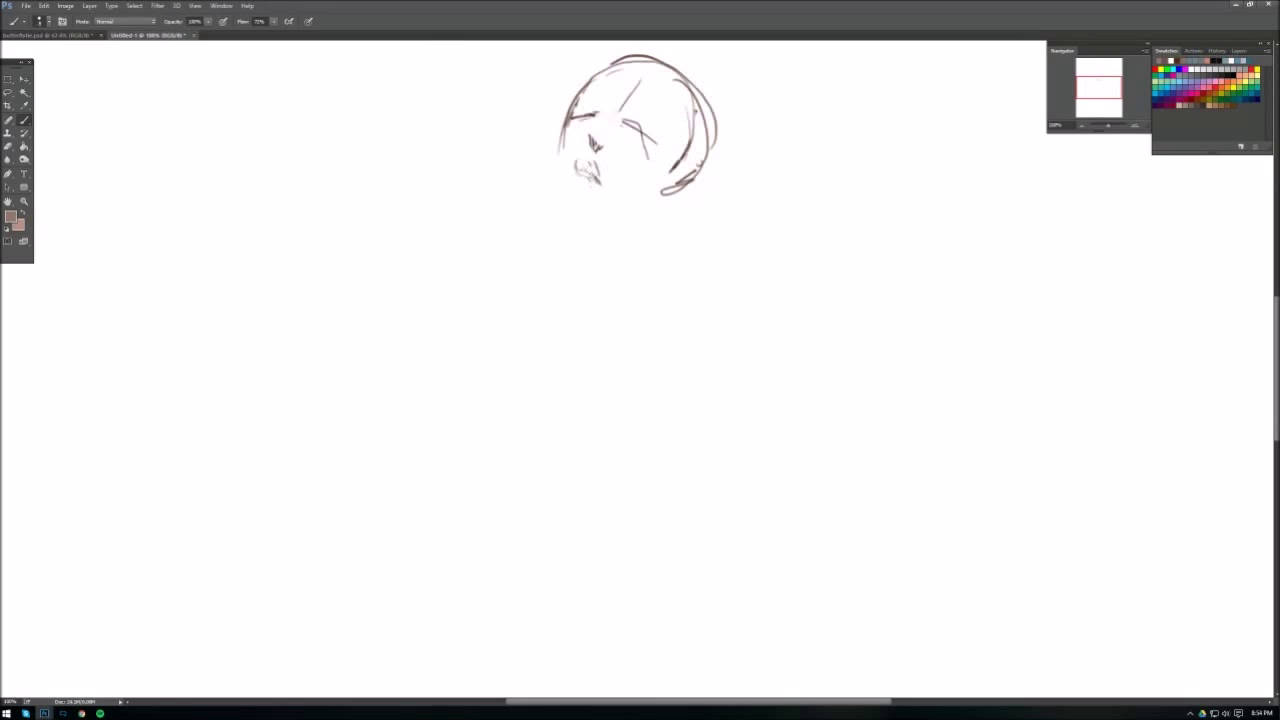
pyautogui.moveTo(655, 125); pyautogui.dragTo(562, 205)
pyautogui.press('x')
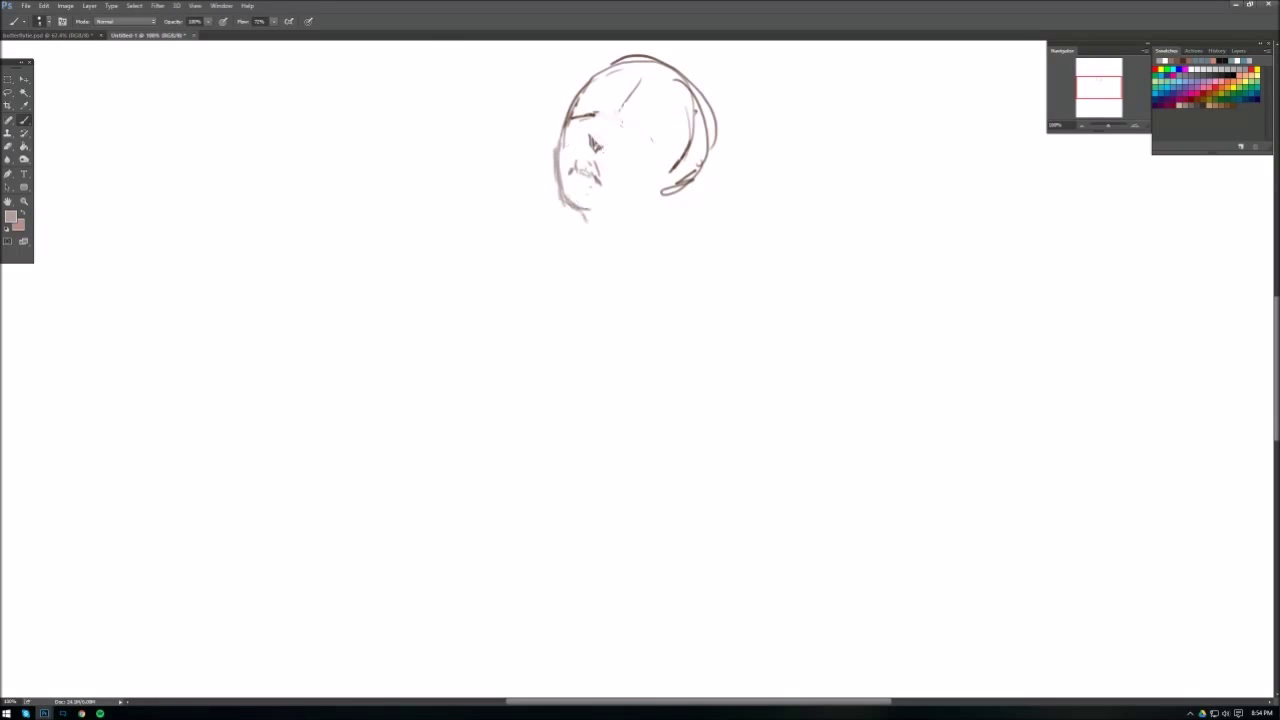
pyautogui.press('x')
pyautogui.press('x')
# - Lighten the right side of the head, shade the chin and mouth brown, and paint the lips red
pyautogui.moveTo(570, 118); pyautogui.dragTo(596, 114)
pyautogui.press('x')
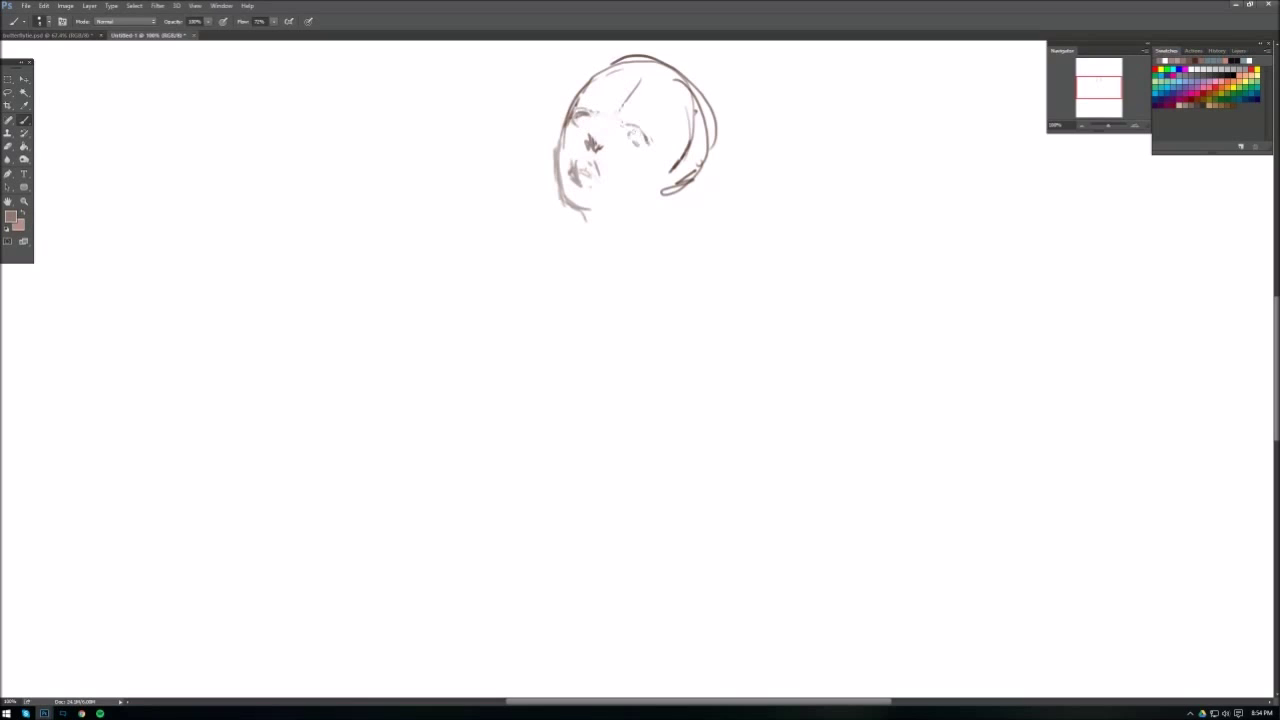
pyautogui.press('x')
pyautogui.moveTo(572, 170); pyautogui.dragTo(598, 182)
pyautogui.press('x')
pyautogui.press('x')
pyautogui.press('x')
pyautogui.press('x')
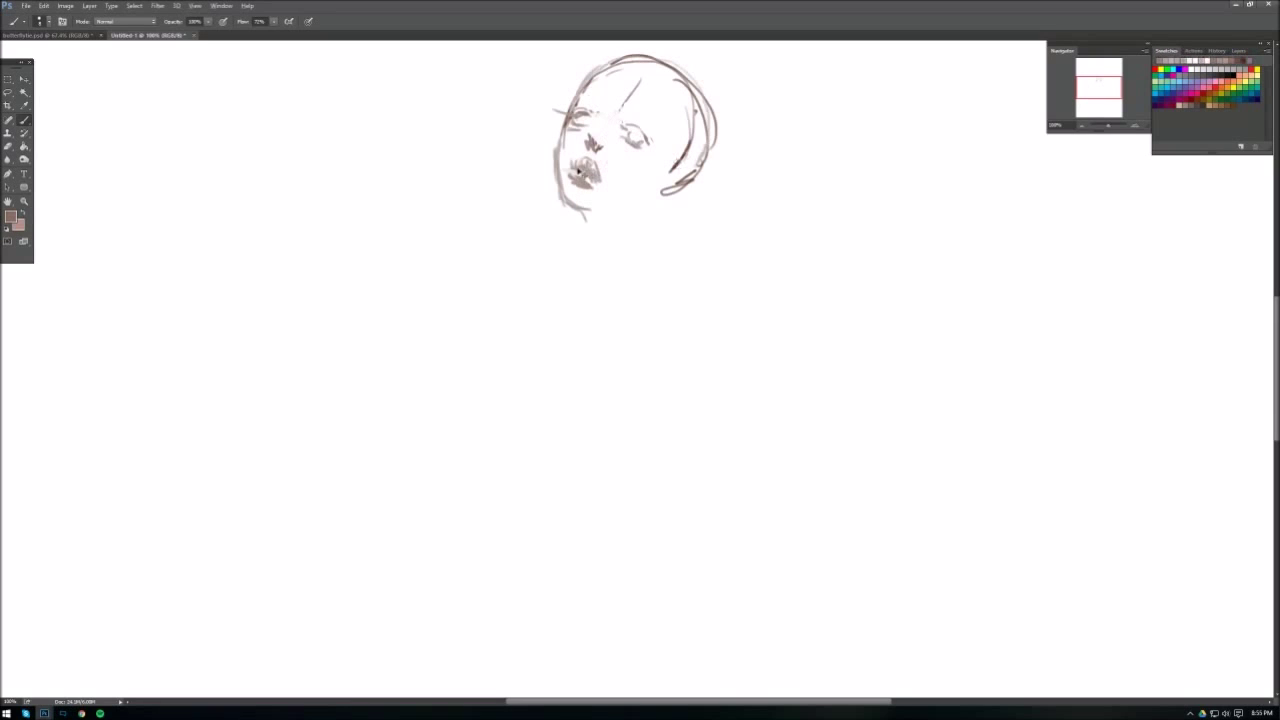
pyautogui.rightClick(650, 100)
pyautogui.moveTo(574, 165); pyautogui.dragTo(596, 180)
# - Paint red accents around the left eye and blue strokes on the eyes and lips
pyautogui.moveTo(576, 114)
pyautogui.mouseDown()
pyautogui.moveTo(642, 148)
pyautogui.moveTo(590, 182)
pyautogui.moveTo(594, 126)
pyautogui.mouseUp()
pyautogui.keyDown('alt'); pyautogui.click(586, 172); pyautogui.keyUp('alt')
pyautogui.rightClick(708, 168)
pyautogui.moveTo(626, 126)
pyautogui.mouseDown()
pyautogui.moveTo(644, 148)
pyautogui.moveTo(588, 182)
pyautogui.moveTo(600, 222)
pyautogui.mouseUp()
pyautogui.rightClick(662, 138)
pyautogui.rightClick(766, 176)
# - Wash pale beige over the whole face and paint the eyes cyan
pyautogui.moveTo(600, 110)
pyautogui.mouseDown()
pyautogui.moveTo(640, 170)
pyautogui.moveTo(594, 126)
pyautogui.mouseUp()
pyautogui.moveTo(636, 120); pyautogui.dragTo(646, 148)
pyautogui.rightClick(692, 96)
pyautogui.scroll(2, 640, 300)
pyautogui.click(583, 246)
pyautogui.rightClick(656, 158)
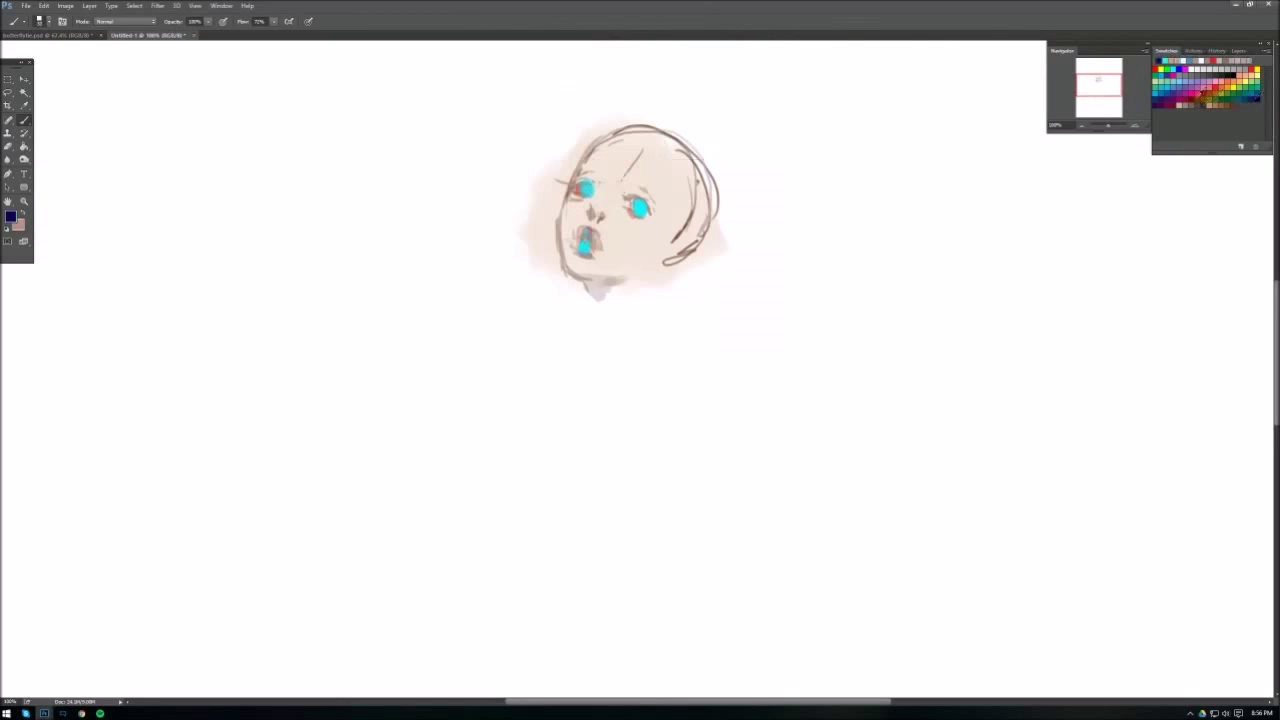
# - Add brownish shading around the mouth, nose and eye, and mirror the canvas horizontally
pyautogui.moveTo(576, 232); pyautogui.dragTo(610, 250)
pyautogui.moveTo(568, 210); pyautogui.dragTo(600, 240)
pyautogui.moveTo(596, 168); pyautogui.dragTo(600, 222)
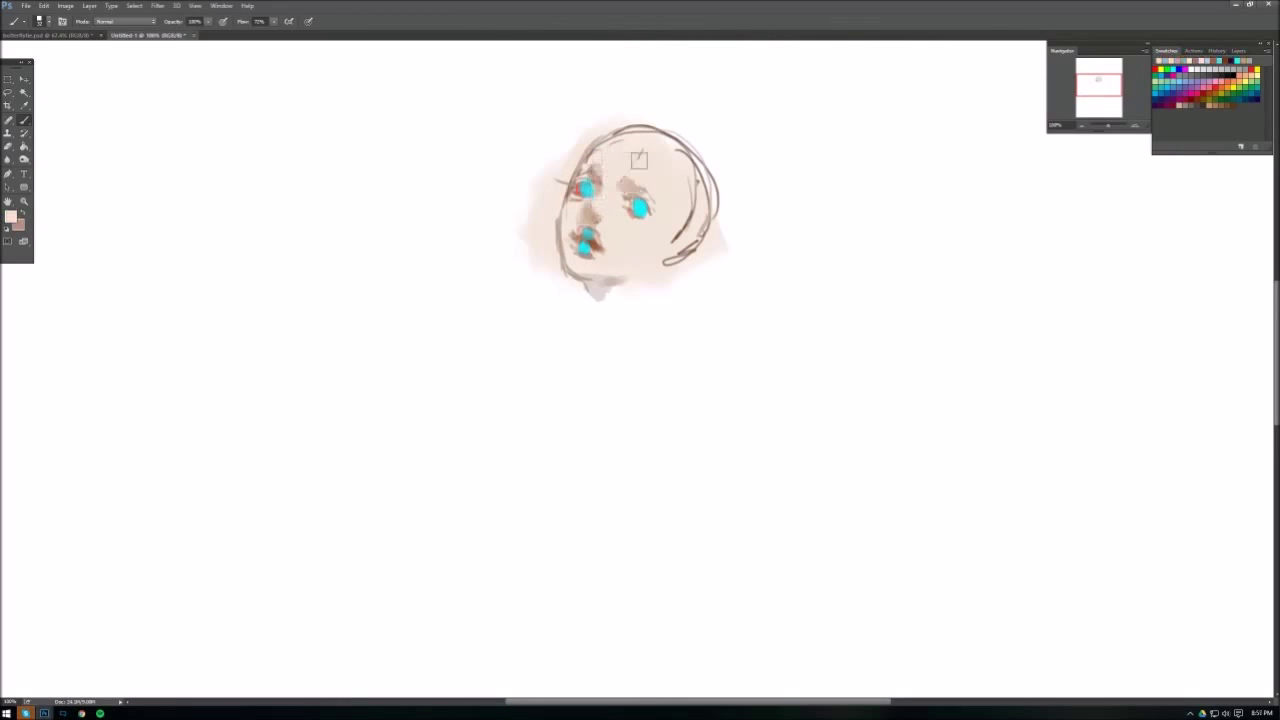
pyautogui.click(65, 5)
pyautogui.click(185, 141)
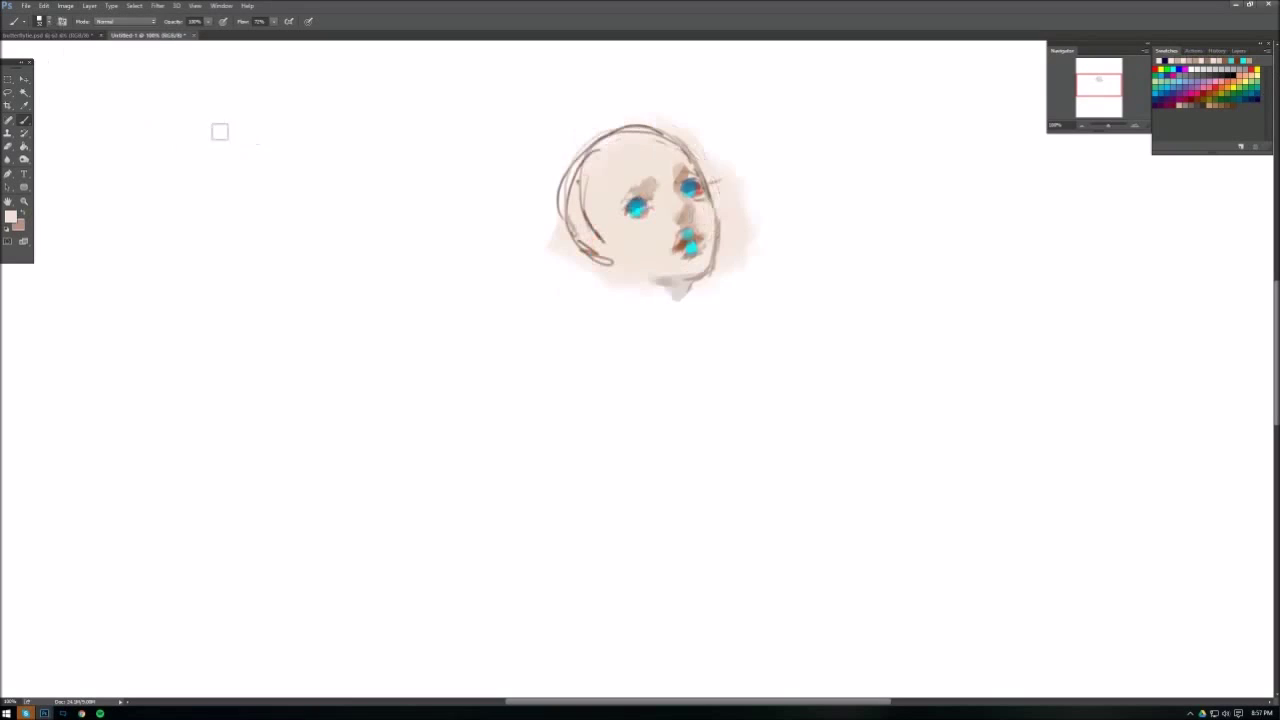
# - Paint a cyan-blue eyebrow above the left eye and dark strokes on the eyes
pyautogui.keyDown('alt'); pyautogui.click(688, 186); pyautogui.keyUp('alt')
pyautogui.moveTo(610, 196); pyautogui.dragTo(645, 187)
pyautogui.keyDown('alt'); pyautogui.click(703, 186); pyautogui.keyUp('alt')
pyautogui.rightClick(711, 177)
pyautogui.press('Escape')
pyautogui.moveTo(690, 194); pyautogui.dragTo(700, 198)
# - Add dark blue eye strokes and paint long blue hair down the left of the face
pyautogui.keyDown('alt'); pyautogui.click(636, 206); pyautogui.keyUp('alt')
pyautogui.moveTo(614, 214); pyautogui.dragTo(642, 198)
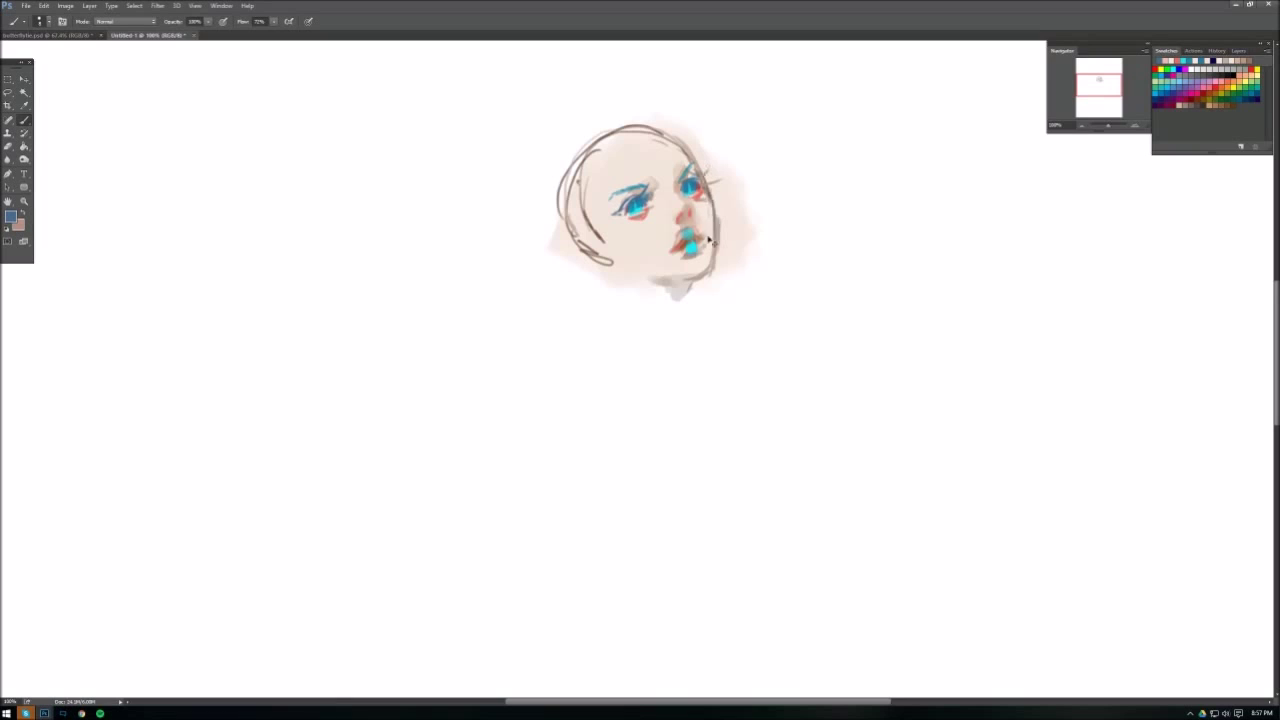
pyautogui.hotkey('ctrl', '0')
pyautogui.moveTo(588, 158)
pyautogui.mouseDown()
pyautogui.moveTo(628, 325)
pyautogui.moveTo(613, 355)
pyautogui.mouseUp()
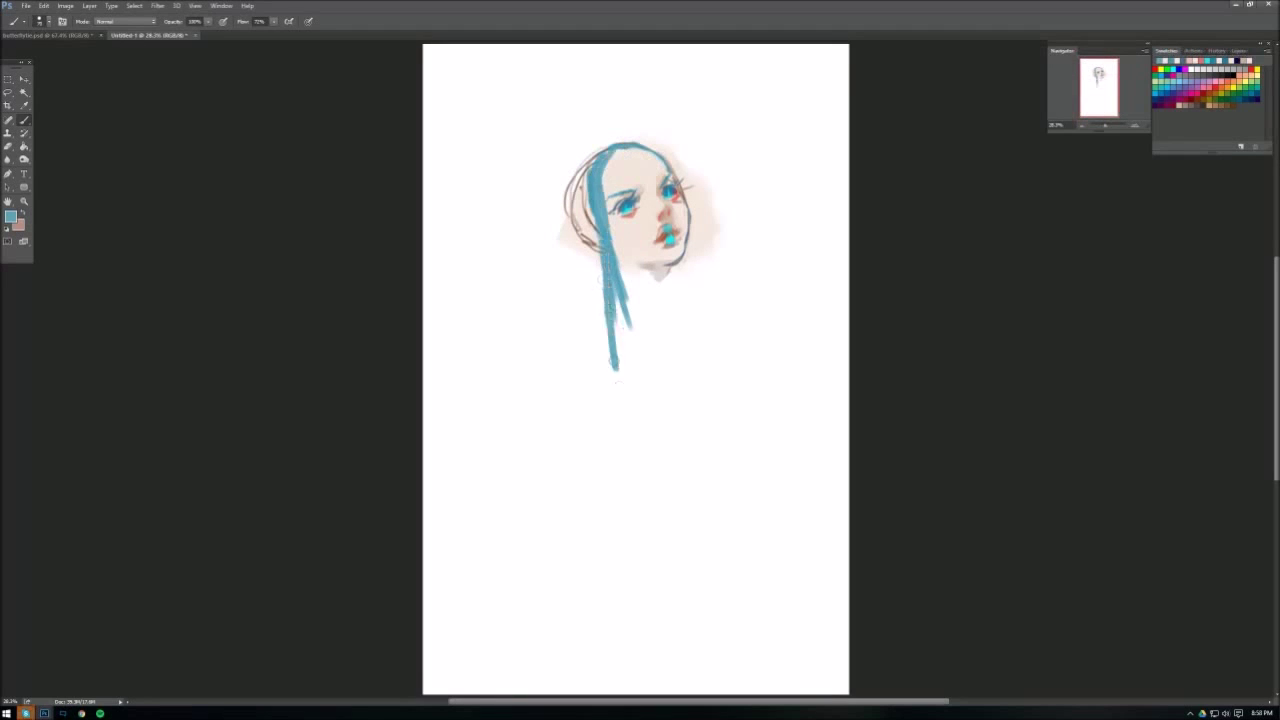
# - Extend the left blue hair strand, add a right strand, and paint skin tone at the chin
pyautogui.moveTo(606, 280); pyautogui.dragTo(628, 418)
pyautogui.moveTo(684, 198); pyautogui.dragTo(676, 330)
pyautogui.rightClick(734, 182)
pyautogui.keyDown('alt'); pyautogui.click(617, 212); pyautogui.keyUp('alt')
pyautogui.moveTo(615, 235)
pyautogui.mouseDown()
pyautogui.moveTo(635, 262)
pyautogui.moveTo(648, 256)
pyautogui.mouseUp()
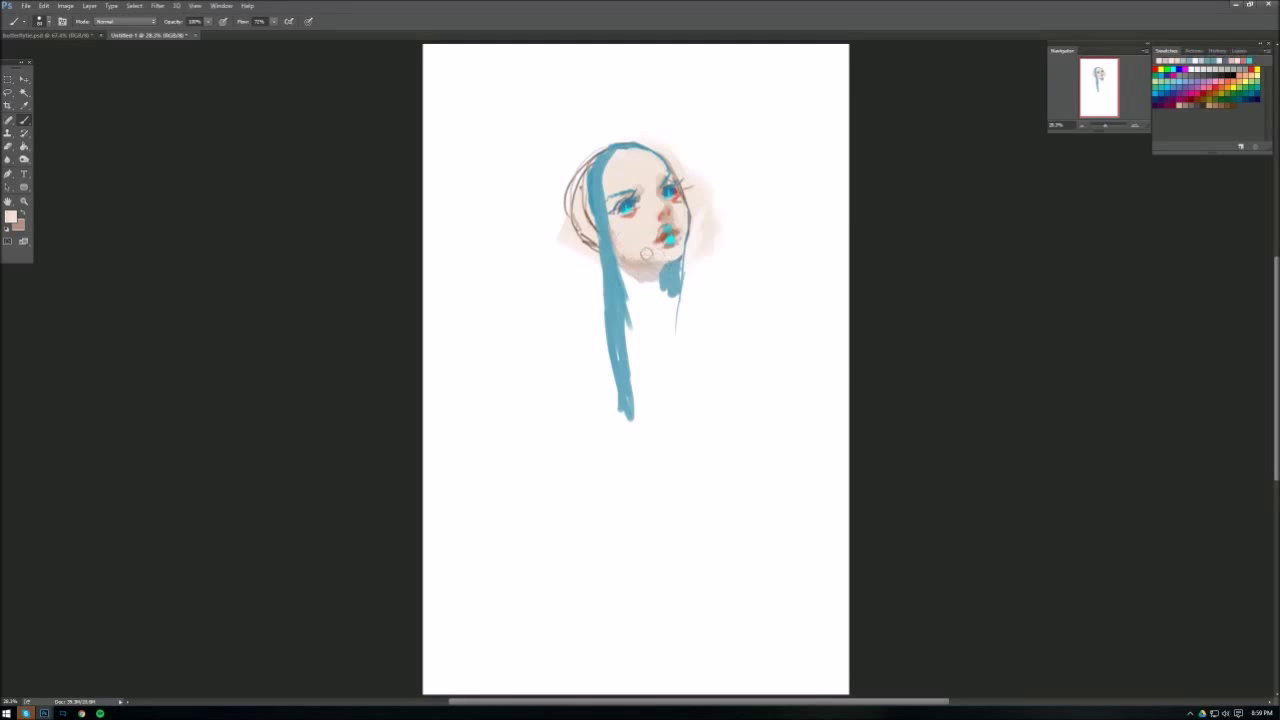
# - On the mirrored canvas, add a blue stroke along the face, head lines and a dark right eyebrow
pyautogui.keyDown('alt'); pyautogui.click(670, 240); pyautogui.keyUp('alt')
pyautogui.click(65, 5)
pyautogui.click(212, 150)
pyautogui.rightClick(730, 152)
pyautogui.moveTo(584, 226); pyautogui.dragTo(590, 278)
pyautogui.moveTo(606, 168); pyautogui.dragTo(664, 138)
pyautogui.moveTo(632, 192); pyautogui.dragTo(656, 188)
# - Cover the teal patch on the lips with a pale skin tone
pyautogui.keyDown('alt'); pyautogui.click(628, 165); pyautogui.keyUp('alt')
pyautogui.keyDown('alt'); pyautogui.click(643, 207); pyautogui.keyUp('alt')
pyautogui.keyDown('alt'); pyautogui.click(614, 228); pyautogui.keyUp('alt')
pyautogui.rightClick(624, 204)
pyautogui.keyDown('alt'); pyautogui.click(619, 242); pyautogui.keyUp('alt')
pyautogui.rightClick(614, 239)
pyautogui.keyDown('alt'); pyautogui.click(603, 250); pyautogui.keyUp('alt')
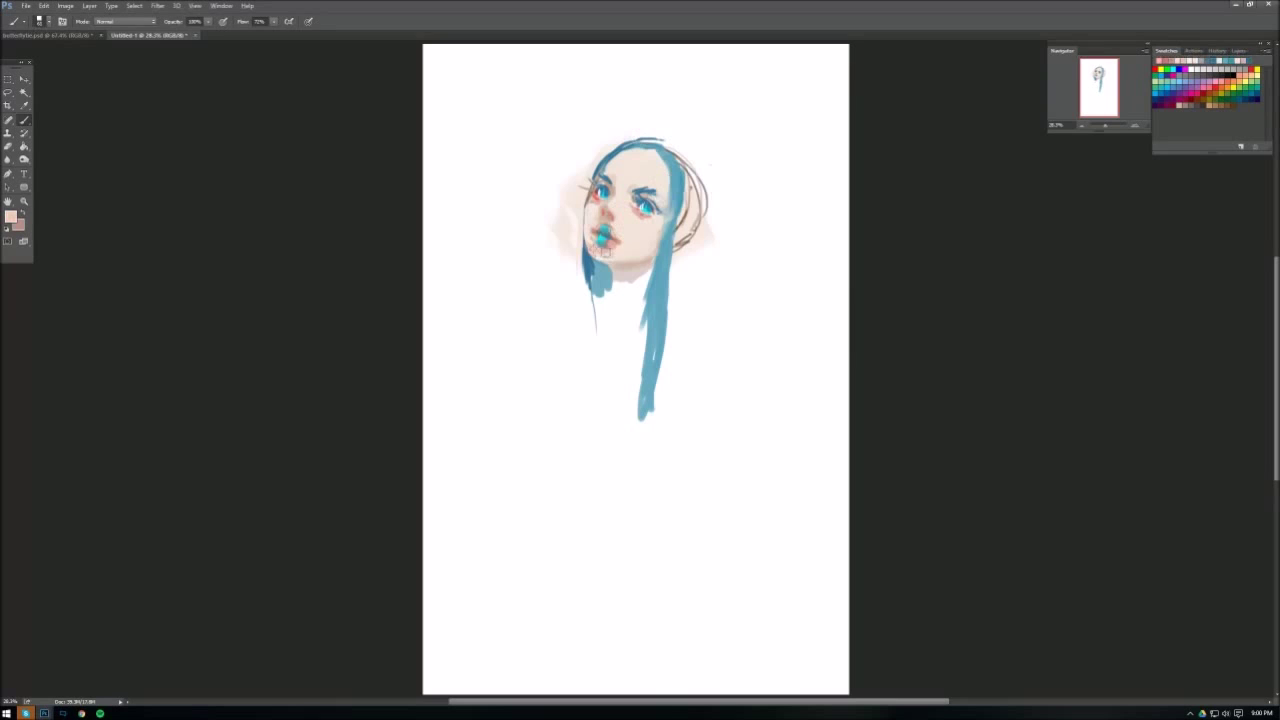
pyautogui.moveTo(590, 222); pyautogui.dragTo(602, 248)
# - Repaint the lips and nose in skin tone, inspect the lower hair, and return to 100% view
pyautogui.keyDown('alt'); pyautogui.click(616, 198); pyautogui.keyUp('alt')
pyautogui.moveTo(614, 200)
pyautogui.mouseDown()
pyautogui.moveTo(632, 218)
pyautogui.moveTo(592, 220)
pyautogui.mouseUp()
pyautogui.rightClick(640, 210)
pyautogui.keyDown('alt'); pyautogui.click(600, 206); pyautogui.keyUp('alt')
pyautogui.rightClick(642, 180)
pyautogui.press('r')
pyautogui.moveTo(700, 300); pyautogui.dragTo(600, 450)
pyautogui.press('z')
pyautogui.click(633, 377)
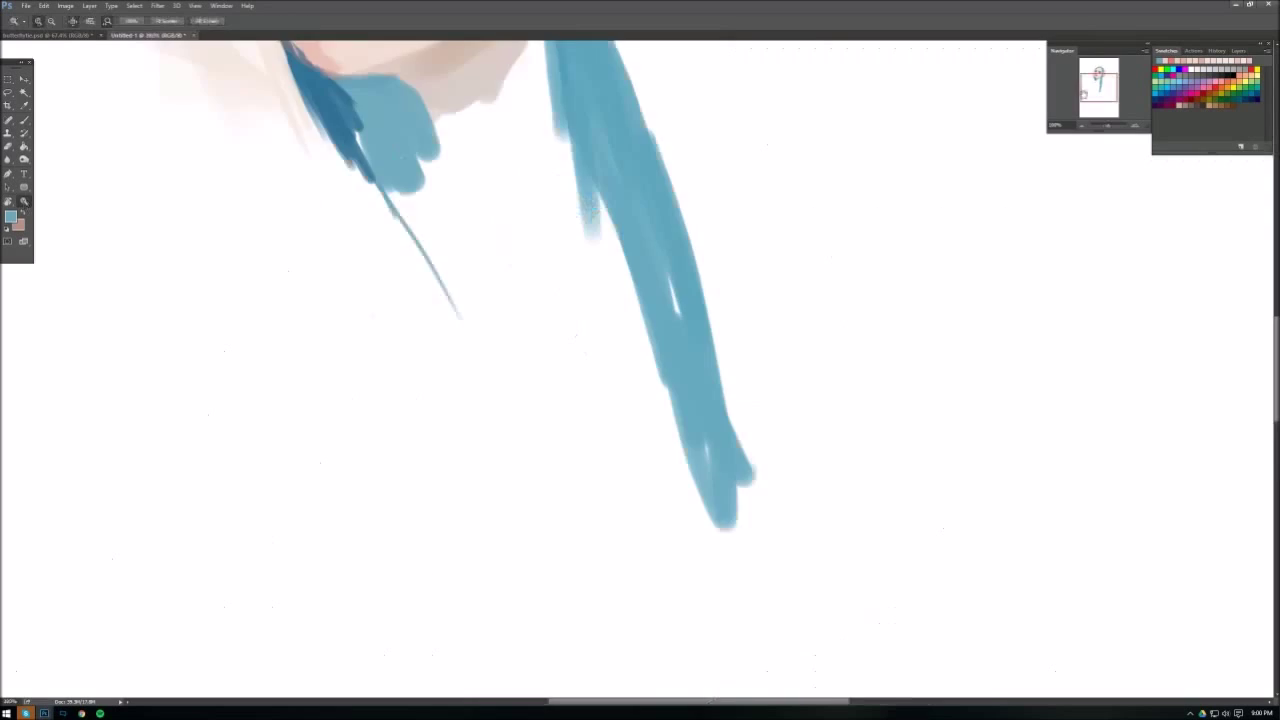
pyautogui.hotkey('ctrl', '1')
pyautogui.press('b')
# - Repaint both eyes in darker blue, then cover them with bright cyan
pyautogui.rightClick(846, 206)
pyautogui.press('Escape')
pyautogui.rightClick(698, 214)
pyautogui.press('Escape')
pyautogui.moveTo(488, 304); pyautogui.dragTo(536, 314)
pyautogui.rightClick(656, 230)
pyautogui.press('Escape')
pyautogui.moveTo(650, 264)
pyautogui.mouseDown()
pyautogui.moveTo(704, 300)
pyautogui.moveTo(684, 296)
pyautogui.moveTo(698, 286)
pyautogui.mouseUp()
pyautogui.moveTo(500, 296)
pyautogui.mouseDown()
pyautogui.moveTo(540, 300)
pyautogui.moveTo(524, 304)
pyautogui.mouseUp()
# - Soften under the eyes and brows with skin tone and shade beneath the eyes blue-grey
pyautogui.moveTo(640, 290); pyautogui.dragTo(664, 292)
pyautogui.moveTo(618, 250); pyautogui.dragTo(666, 240)
pyautogui.moveTo(486, 270)
pyautogui.mouseDown()
pyautogui.moveTo(536, 258)
pyautogui.moveTo(496, 250)
pyautogui.mouseUp()
pyautogui.moveTo(652, 300); pyautogui.dragTo(704, 298)
pyautogui.moveTo(498, 318); pyautogui.dragTo(530, 314)
pyautogui.moveTo(634, 302); pyautogui.dragTo(702, 296)
# - Add small dark shading around both eyes with a round brush tip
pyautogui.rightClick(602, 232)
pyautogui.click(615, 303)
pyautogui.moveTo(482, 272); pyautogui.dragTo(526, 256)
pyautogui.moveTo(630, 262); pyautogui.dragTo(728, 248)
pyautogui.moveTo(482, 264); pyautogui.dragTo(524, 256)
# - Soften the hair edge and brow with skin tone and add a brown stroke at the nose
pyautogui.moveTo(500, 160); pyautogui.dragTo(478, 244)
pyautogui.moveTo(634, 218); pyautogui.dragTo(686, 212)
pyautogui.rightClick(686, 226)
pyautogui.click(760, 300)
pyautogui.moveTo(562, 346); pyautogui.dragTo(600, 348)
pyautogui.keyDown('alt'); pyautogui.click(551, 335); pyautogui.keyUp('alt')
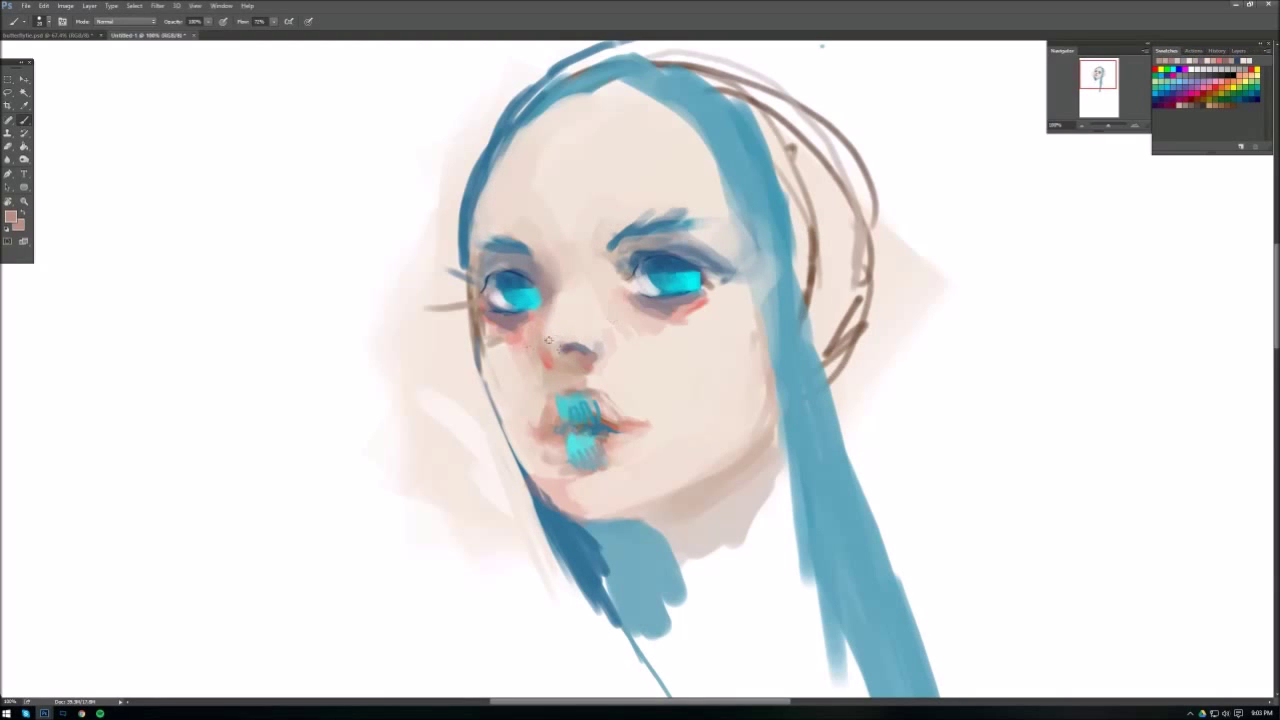
# - Mirror the canvas horizontally, switch to a much smaller brush, and sample a light peach skin tone
pyautogui.click(65, 5)
pyautogui.click(110, 171)
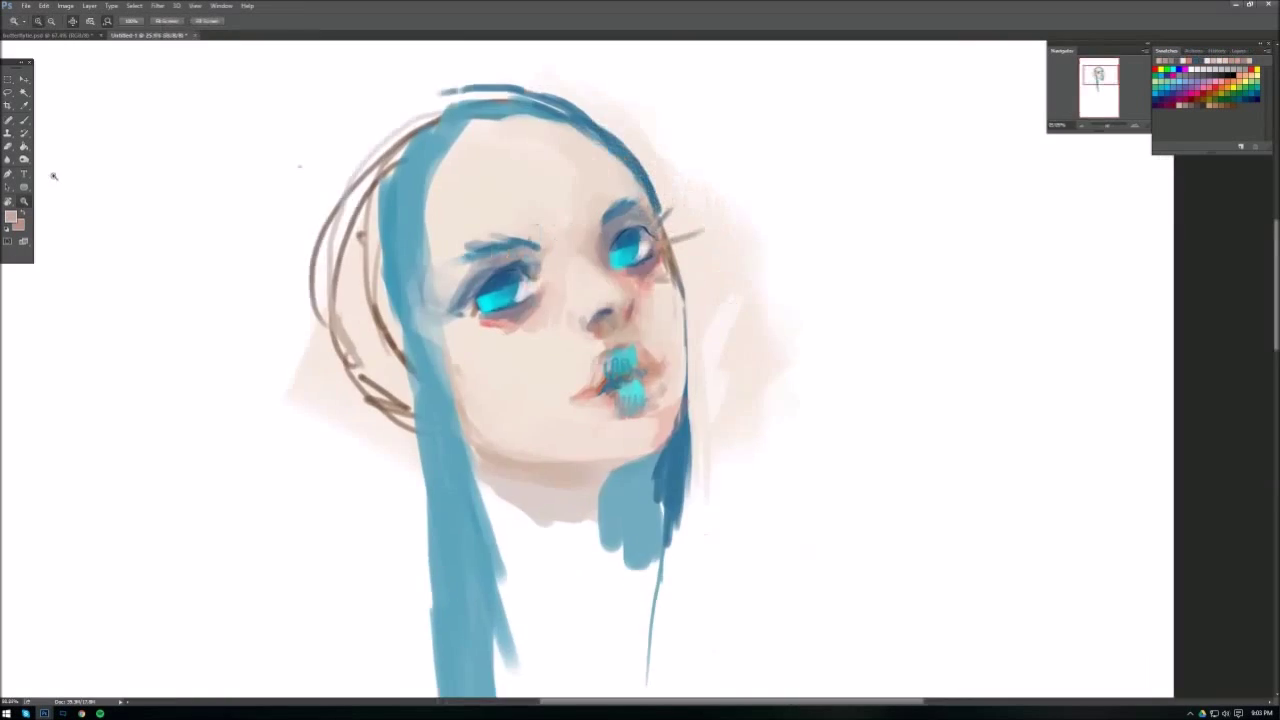
pyautogui.rightClick(596, 308)
pyautogui.click(760, 300)
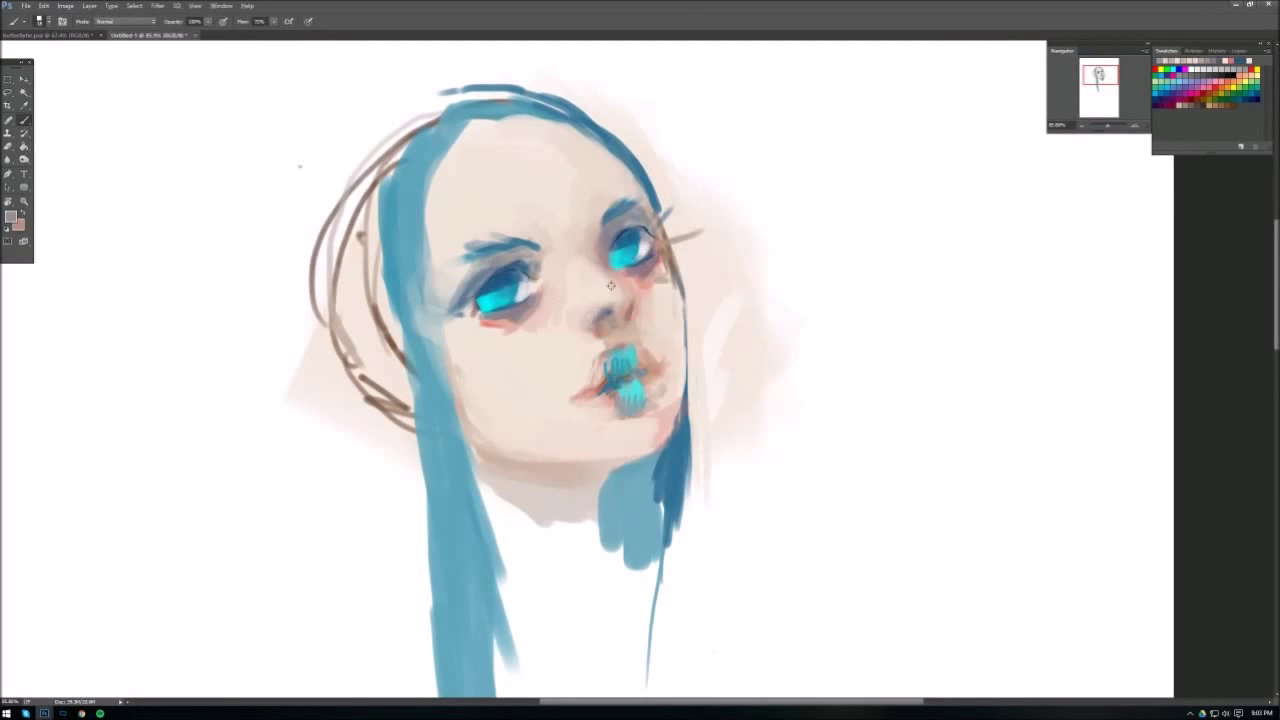
pyautogui.keyDown('alt'); pyautogui.click(676, 202); pyautogui.keyUp('alt')
pyautogui.rightClick(604, 315)
pyautogui.keyDown('alt'); pyautogui.click(604, 315); pyautogui.keyUp('alt')
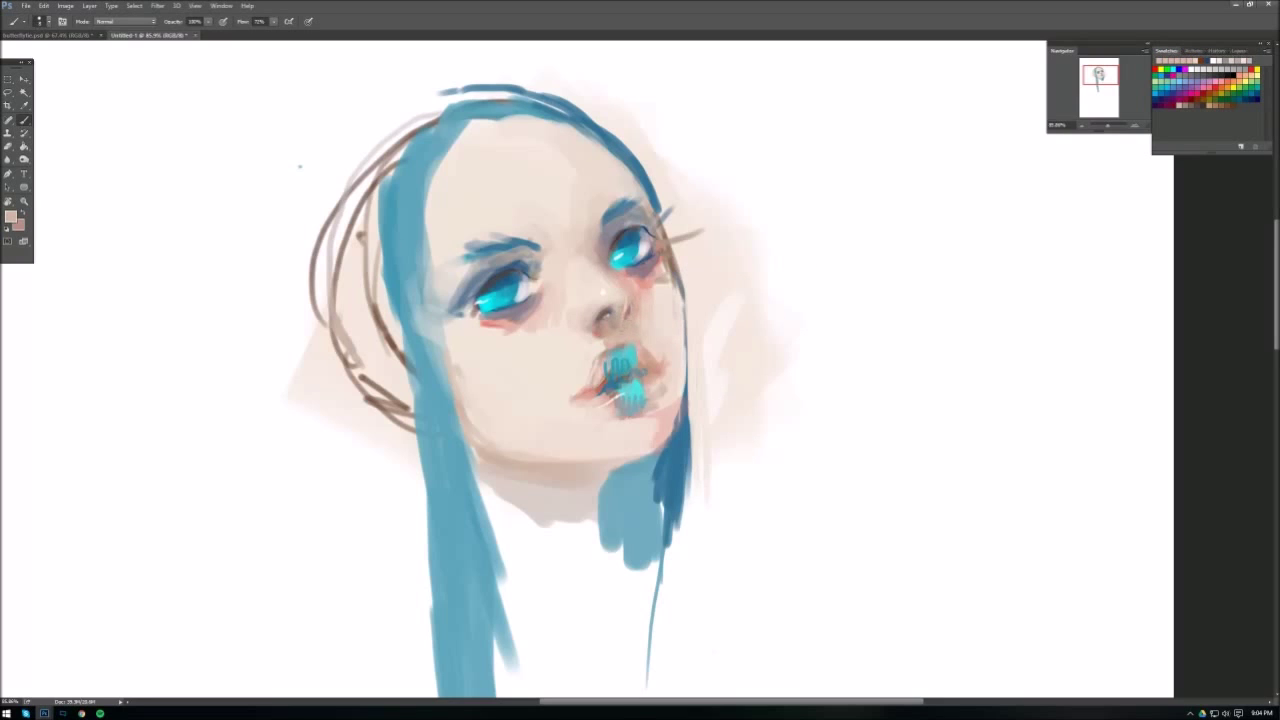
# - Paint soft pink shading right of the nose and mirror the canvas back
pyautogui.rightClick(628, 280)
pyautogui.keyDown('alt'); pyautogui.click(630, 283); pyautogui.keyUp('alt')
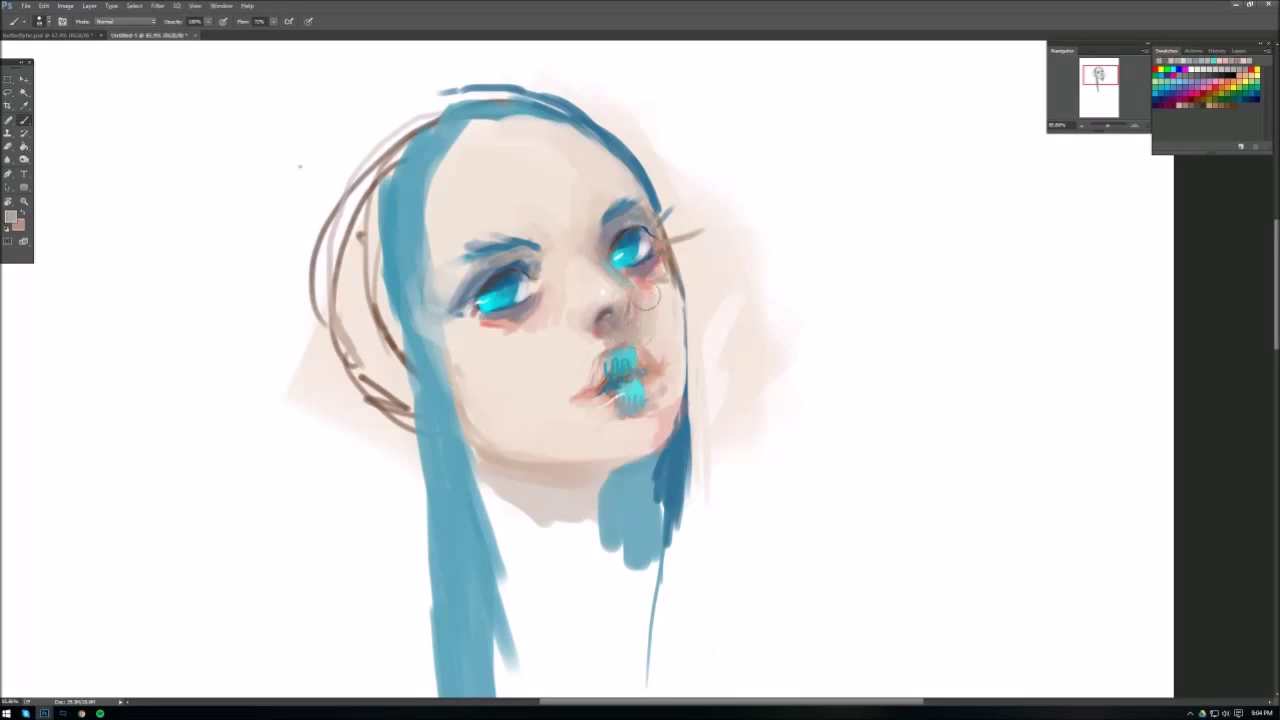
pyautogui.moveTo(615, 328); pyautogui.dragTo(669, 315)
pyautogui.keyDown('alt'); pyautogui.click(766, 330); pyautogui.keyUp('alt')
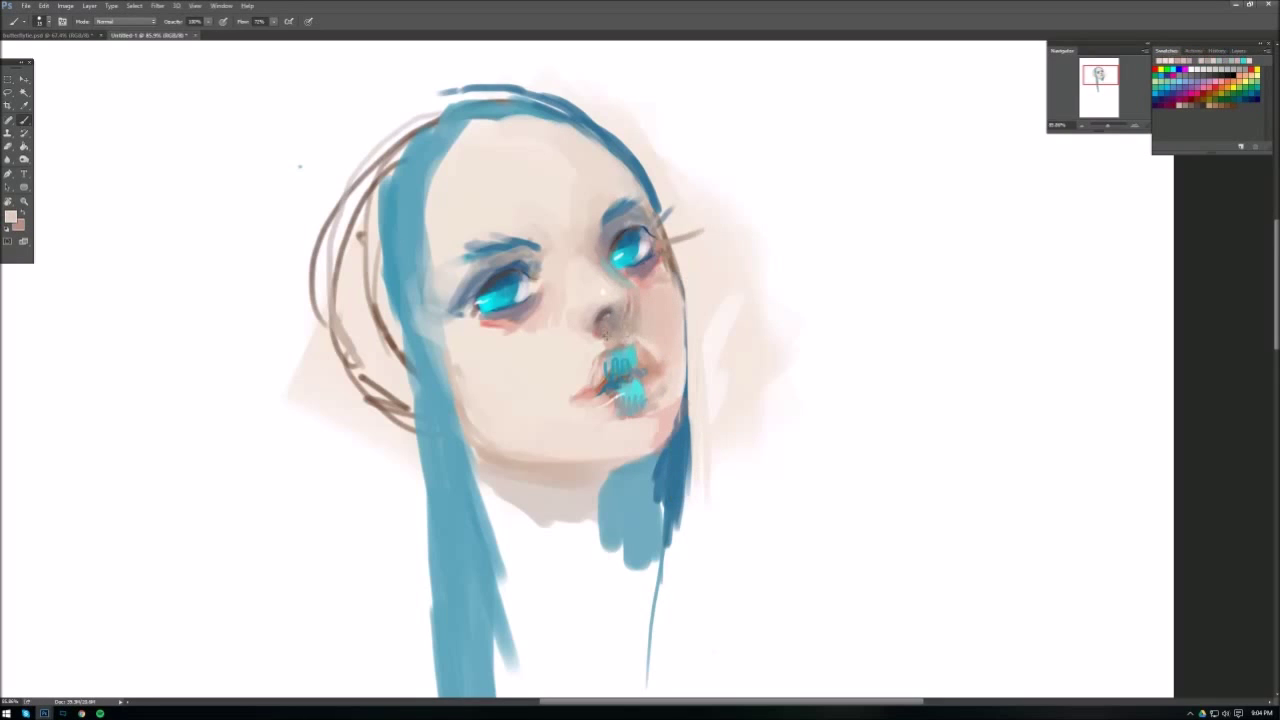
pyautogui.rightClick(652, 280)
pyautogui.press('Escape')
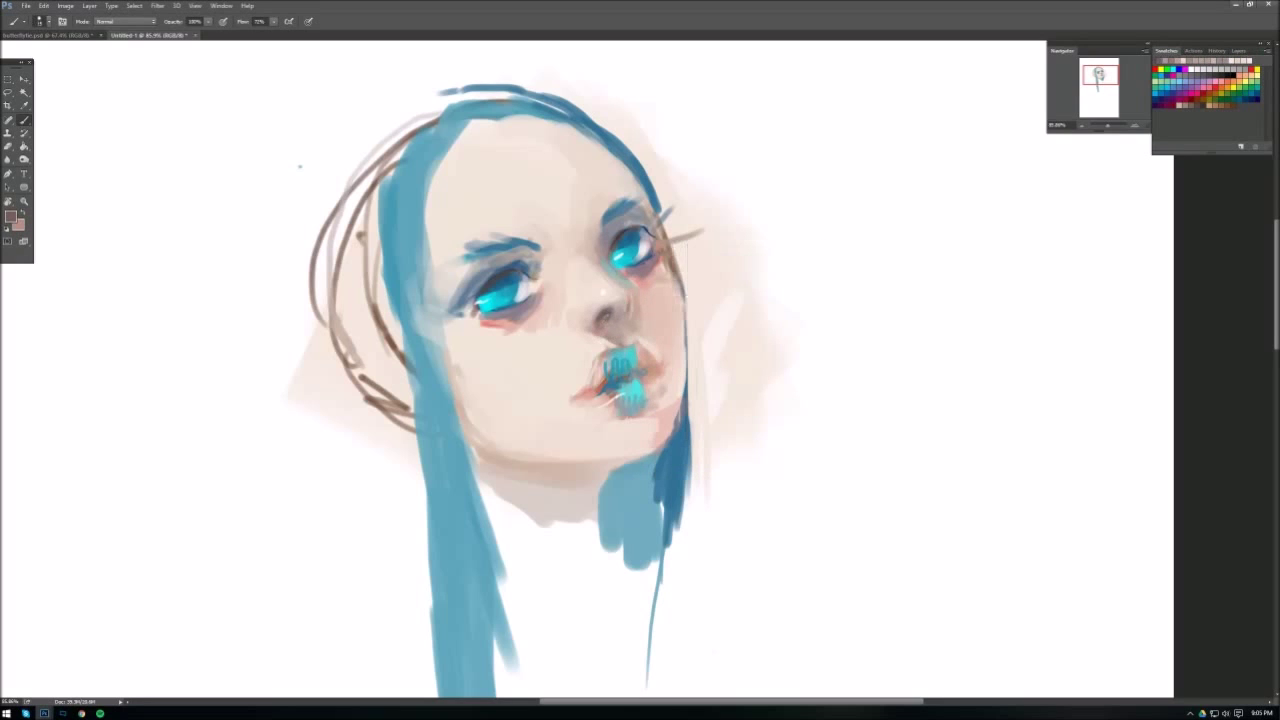
pyautogui.click(65, 5)
pyautogui.click(190, 141)
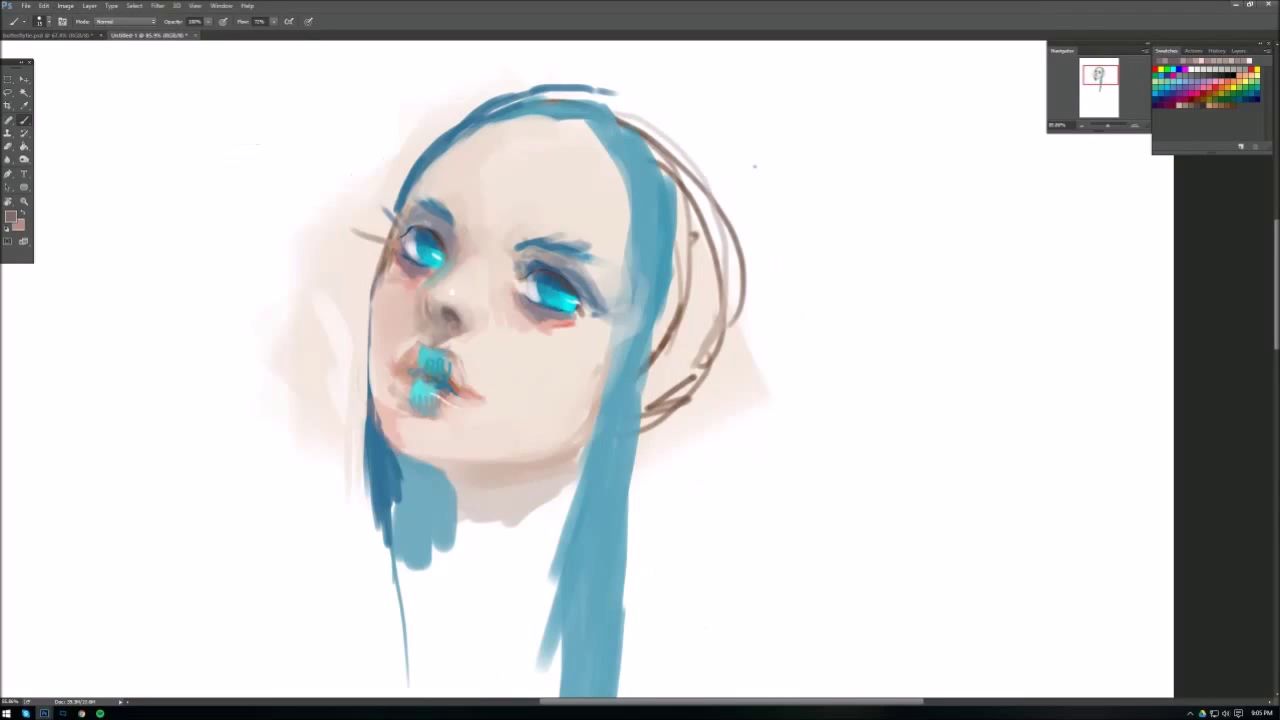
# - Repaint the lips with small brush strokes
pyautogui.rightClick(478, 320)
pyautogui.press('Escape')
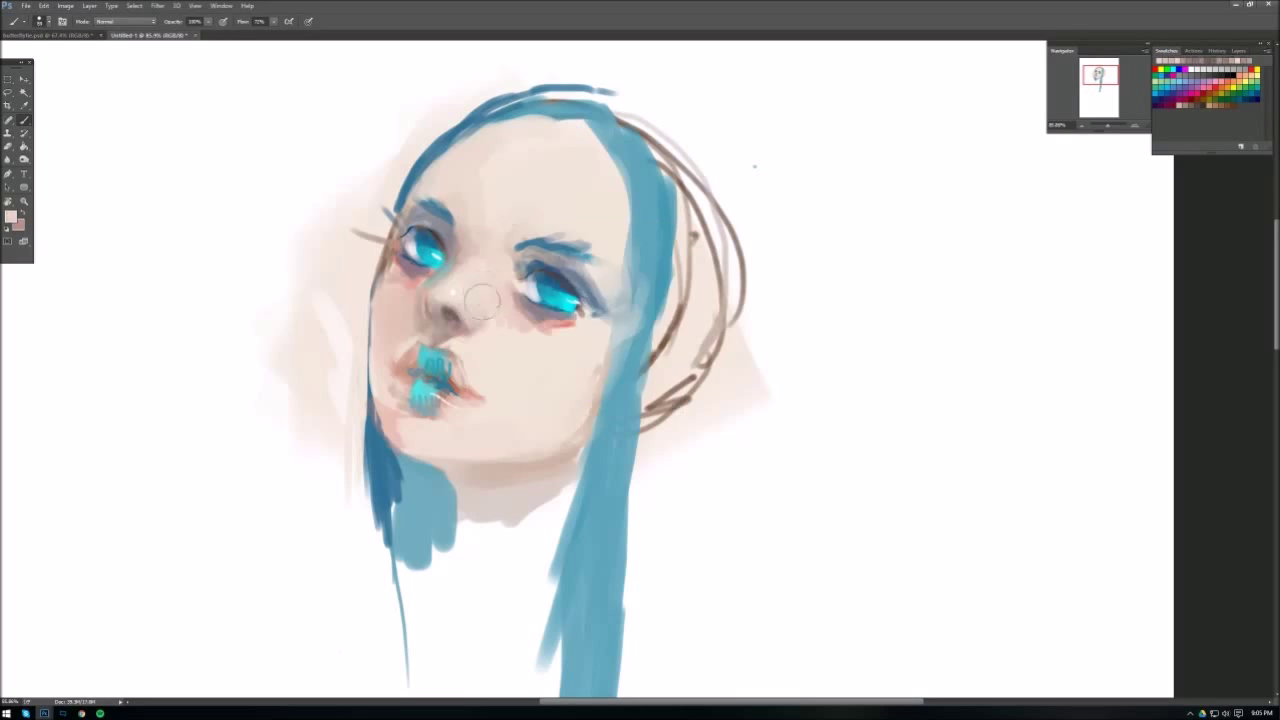
pyautogui.moveTo(466, 355)
pyautogui.mouseDown()
pyautogui.moveTo(482, 375)
pyautogui.moveTo(440, 388)
pyautogui.moveTo(408, 362)
pyautogui.moveTo(440, 370)
pyautogui.mouseUp()
pyautogui.rightClick(537, 300)
pyautogui.press('Escape')
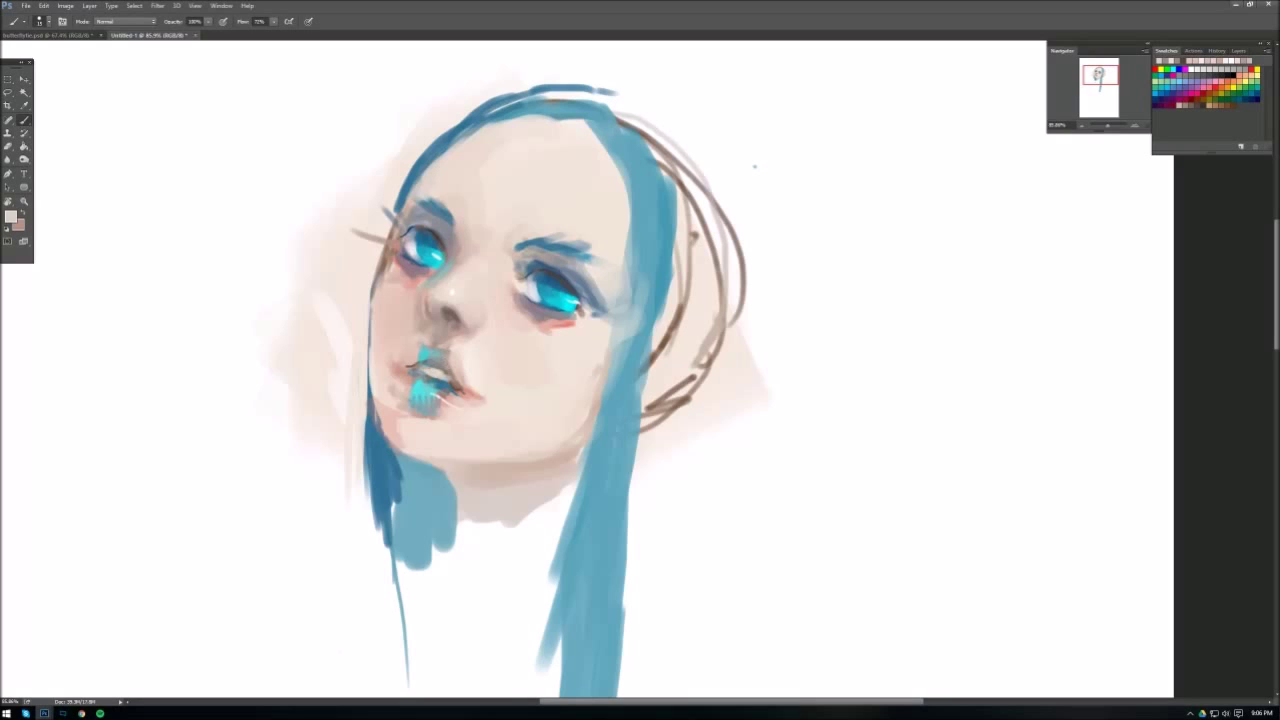
# - Paint soft strokes around the right eye, nose and left cheek, and brighten the eye white
pyautogui.rightClick(628, 222)
pyautogui.press('Escape')
pyautogui.rightClick(589, 214)
pyautogui.press('Escape')
pyautogui.moveTo(520, 250); pyautogui.dragTo(545, 282)
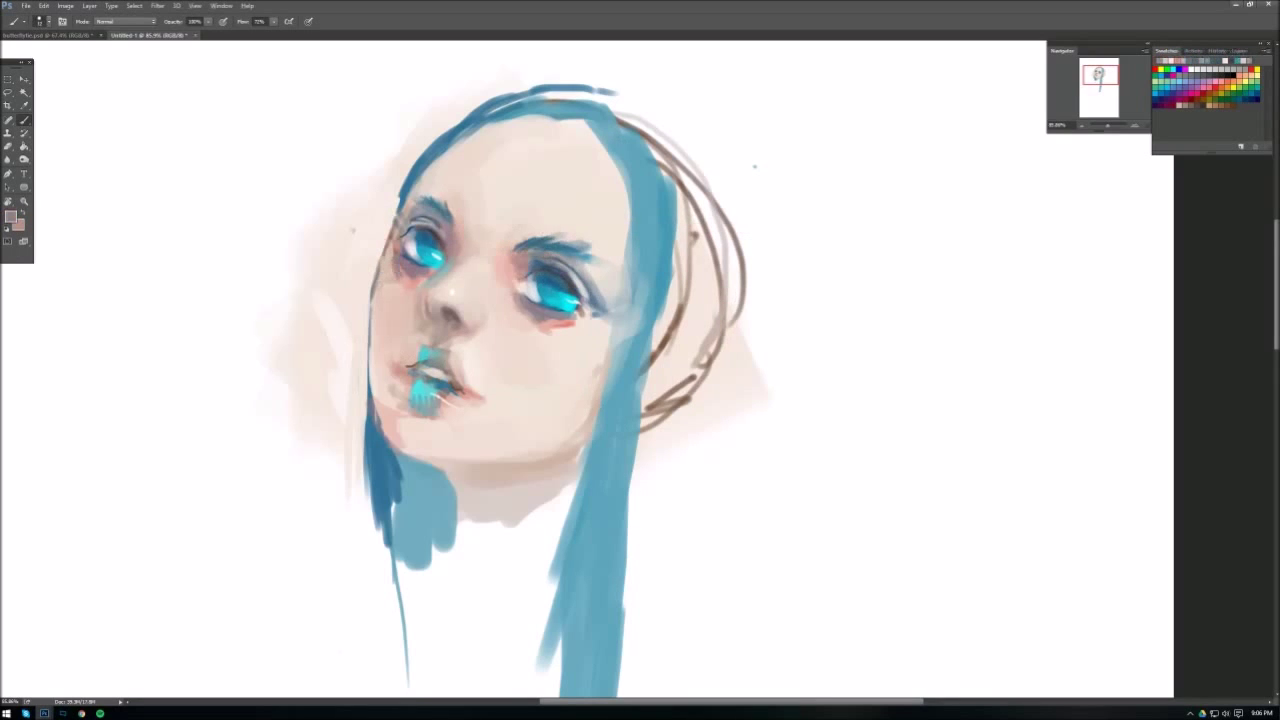
pyautogui.moveTo(378, 270); pyautogui.dragTo(400, 330)
pyautogui.moveTo(510, 283)
pyautogui.mouseDown()
pyautogui.moveTo(540, 332)
pyautogui.moveTo(545, 312)
pyautogui.mouseUp()
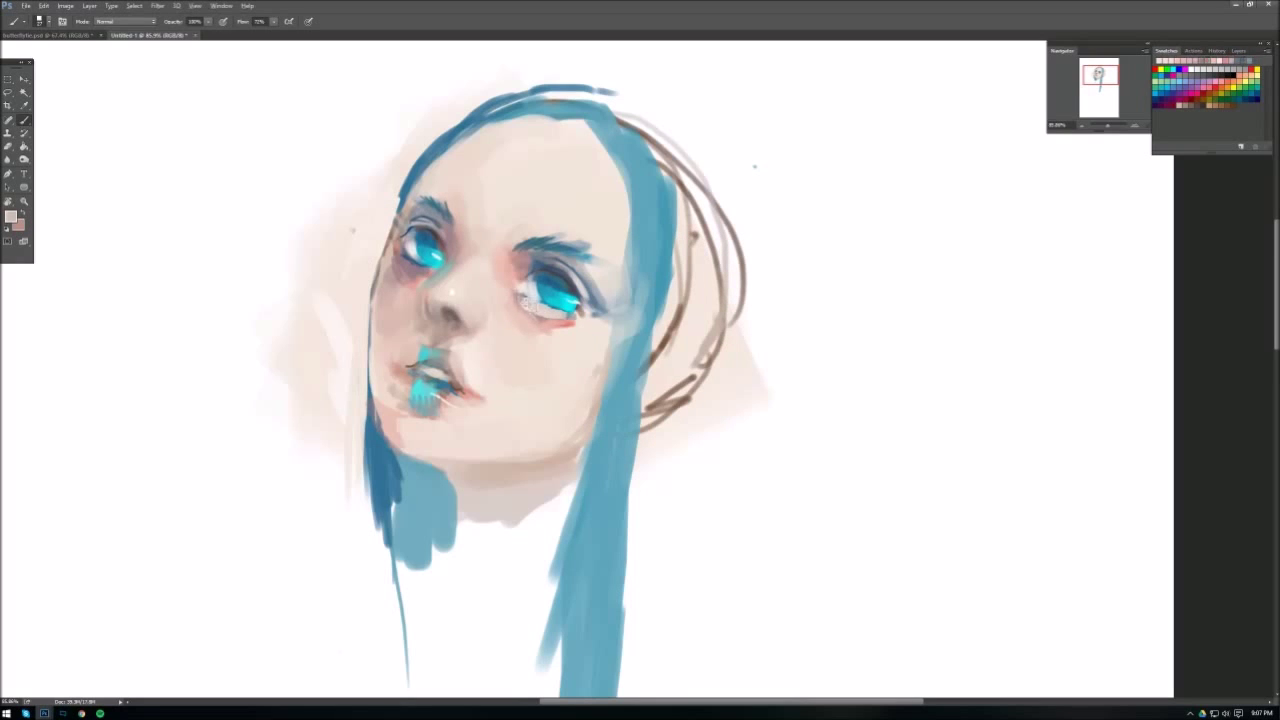
# - Switch to a smaller brush and sample blue and beige skin colours
pyautogui.rightClick(585, 180)
pyautogui.click(668, 314)
pyautogui.press('Escape')
pyautogui.rightClick(520, 236)
pyautogui.press('Escape')
pyautogui.keyDown('alt'); pyautogui.click(440, 365); pyautogui.keyUp('alt')
pyautogui.rightClick(480, 314)
pyautogui.press('Escape')
pyautogui.rightClick(494, 298)
pyautogui.press('Escape')
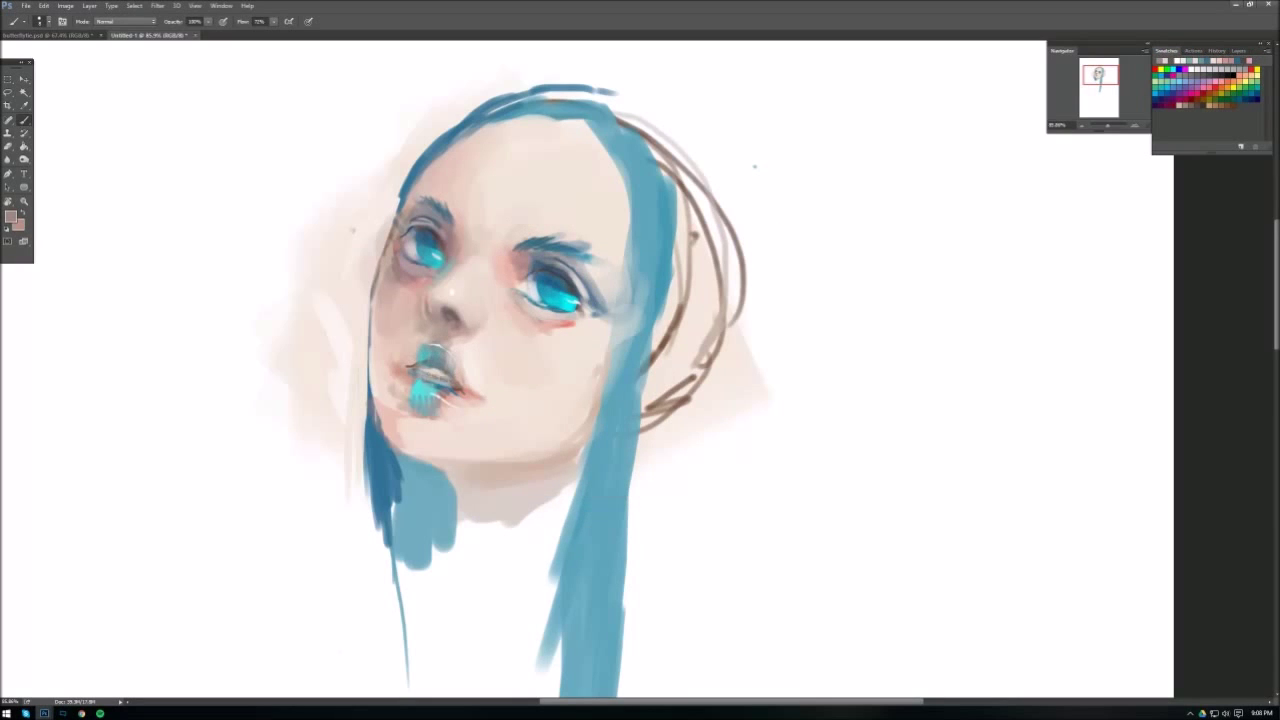
# - Warm the cheek beside the lips with pink and tone the upper lip greyer
pyautogui.rightClick(480, 278)
pyautogui.press('Escape')
pyautogui.keyDown('alt'); pyautogui.click(418, 366); pyautogui.keyUp('alt')
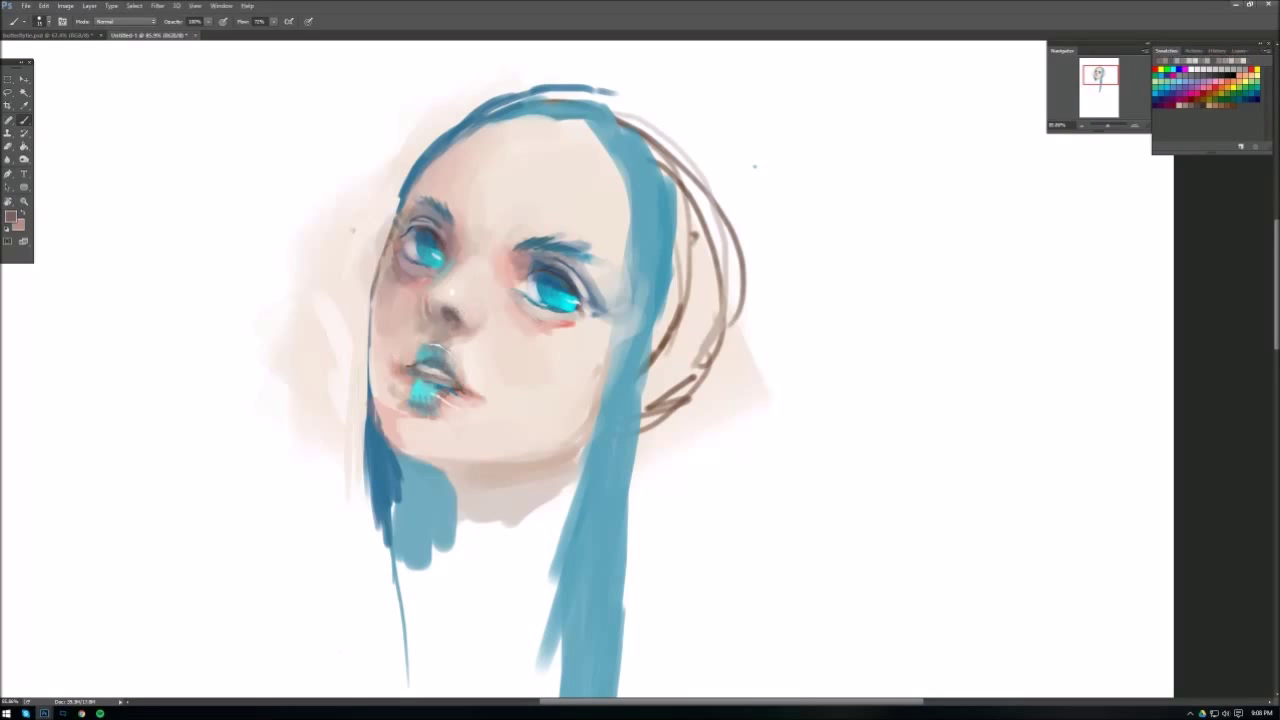
pyautogui.rightClick(582, 272)
pyautogui.press('Escape')
pyautogui.moveTo(385, 364); pyautogui.dragTo(380, 340)
pyautogui.moveTo(480, 390); pyautogui.dragTo(495, 405)
pyautogui.keyDown('alt'); pyautogui.click(412, 350); pyautogui.keyUp('alt')
# - Sample lighter beige, pink and hair-cyan tones from the chin and face
pyautogui.rightClick(464, 254)
pyautogui.press('Escape')
pyautogui.keyDown('alt'); pyautogui.click(564, 278); pyautogui.keyUp('alt')
pyautogui.keyDown('alt'); pyautogui.click(516, 421); pyautogui.keyUp('alt')
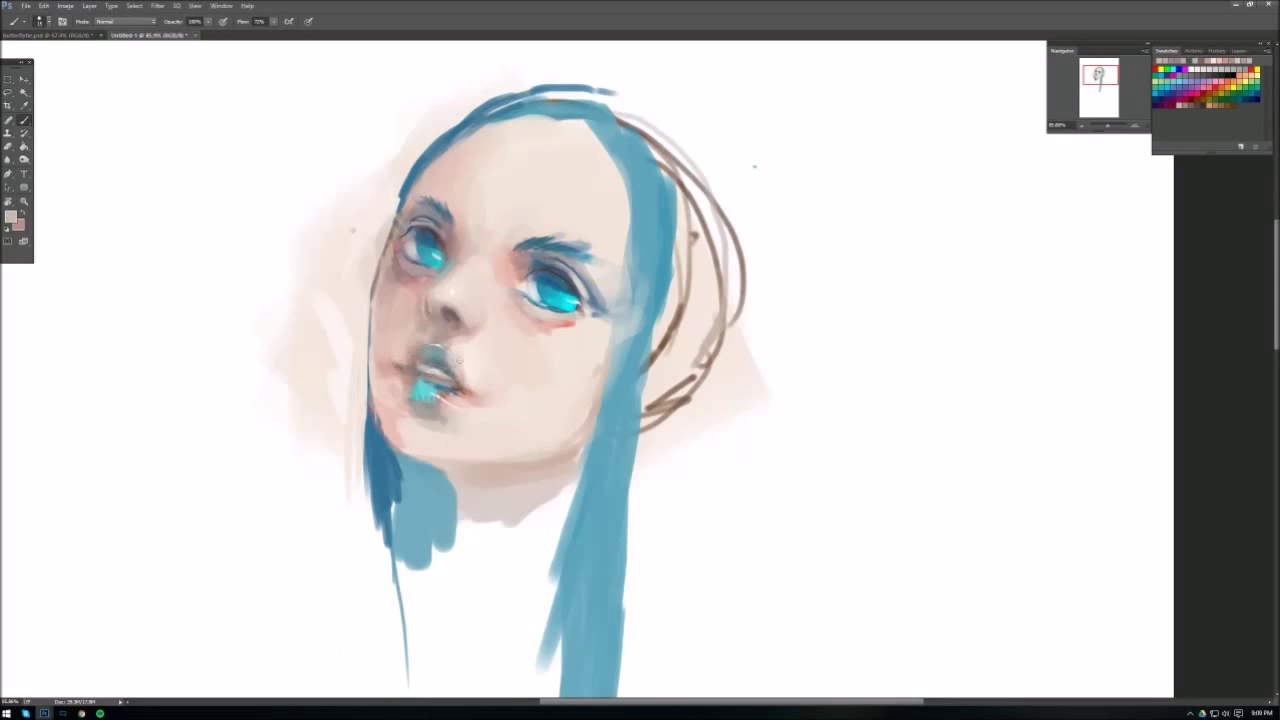
pyautogui.rightClick(508, 294)
pyautogui.press('Escape')
pyautogui.keyDown('alt'); pyautogui.click(600, 361); pyautogui.keyUp('alt')
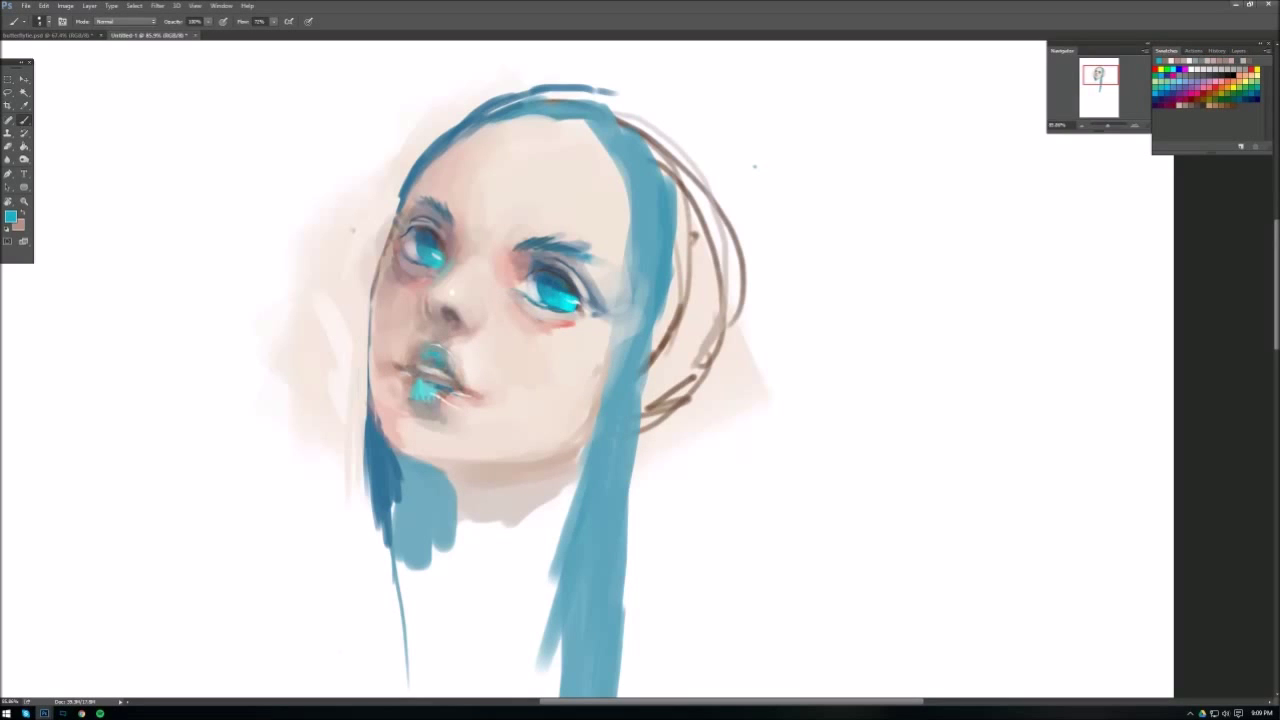
pyautogui.keyDown('alt'); pyautogui.click(538, 436); pyautogui.keyUp('alt')
pyautogui.keyDown('alt'); pyautogui.click(410, 229); pyautogui.keyUp('alt')
# - Resample several skin colours from around the face while adjusting the brush
pyautogui.rightClick(614, 226)
pyautogui.press('Escape')
pyautogui.keyDown('alt'); pyautogui.click(405, 284); pyautogui.keyUp('alt')
pyautogui.keyDown('alt'); pyautogui.click(659, 313); pyautogui.keyUp('alt')
pyautogui.rightClick(616, 212)
pyautogui.press('Escape')
pyautogui.keyDown('alt'); pyautogui.click(385, 277); pyautogui.keyUp('alt')
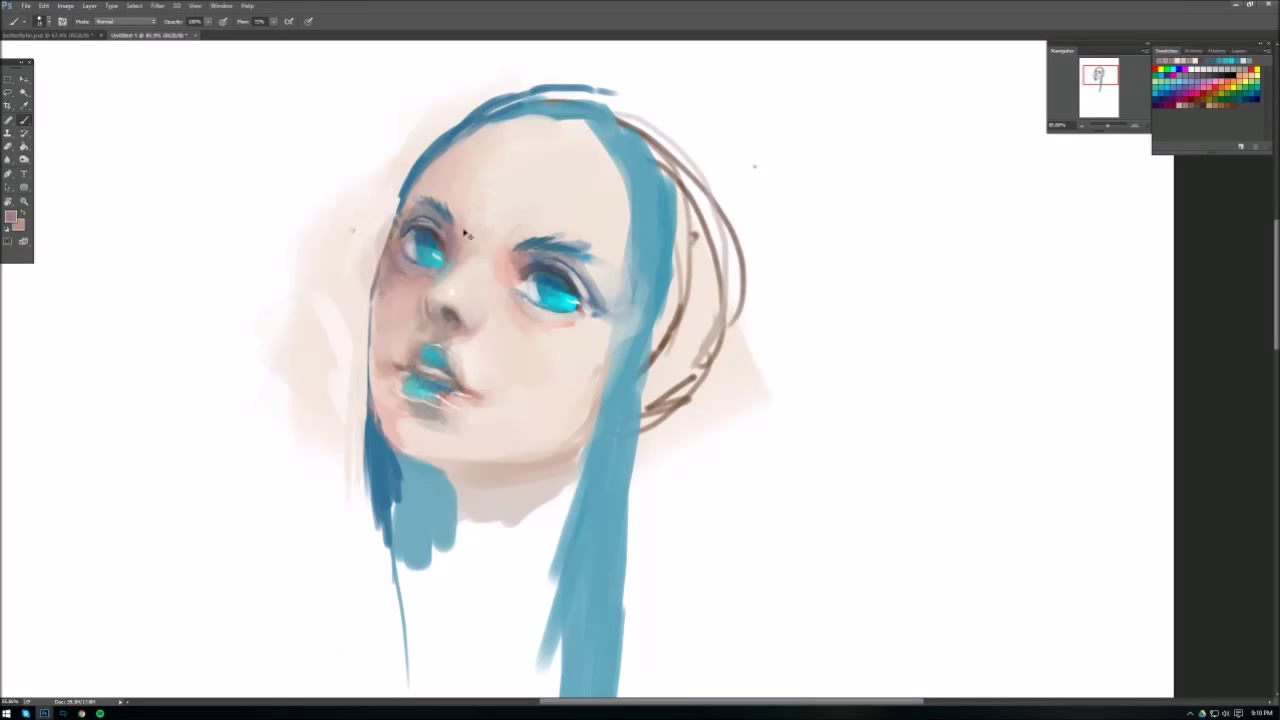
pyautogui.rightClick(556, 270)
pyautogui.press('Escape')
pyautogui.rightClick(480, 214)
pyautogui.press('Escape')
pyautogui.keyDown('alt'); pyautogui.click(523, 230); pyautogui.keyUp('alt')
# - Flip the canvas horizontally to mirror the painting left to right
pyautogui.click(65, 5)
pyautogui.click(215, 140)
pyautogui.rightClick(700, 345)
pyautogui.press('Escape')
pyautogui.rightClick(656, 358)
pyautogui.press('Escape')
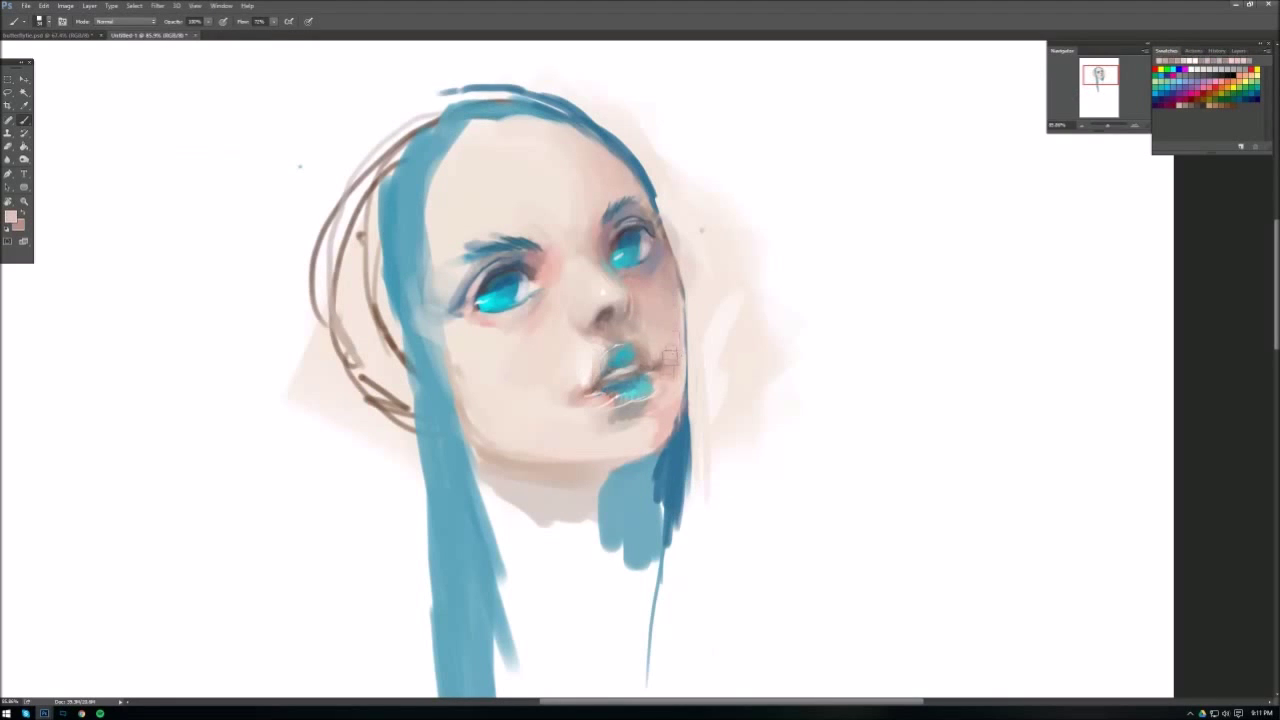
# - Sample chin-edge, grey-blue and light pinkish-white colours for nose and chin touch-ups
pyautogui.rightClick(652, 421)
pyautogui.press('Escape')
pyautogui.press('Escape')
pyautogui.keyDown('alt'); pyautogui.click(674, 394); pyautogui.keyUp('alt')
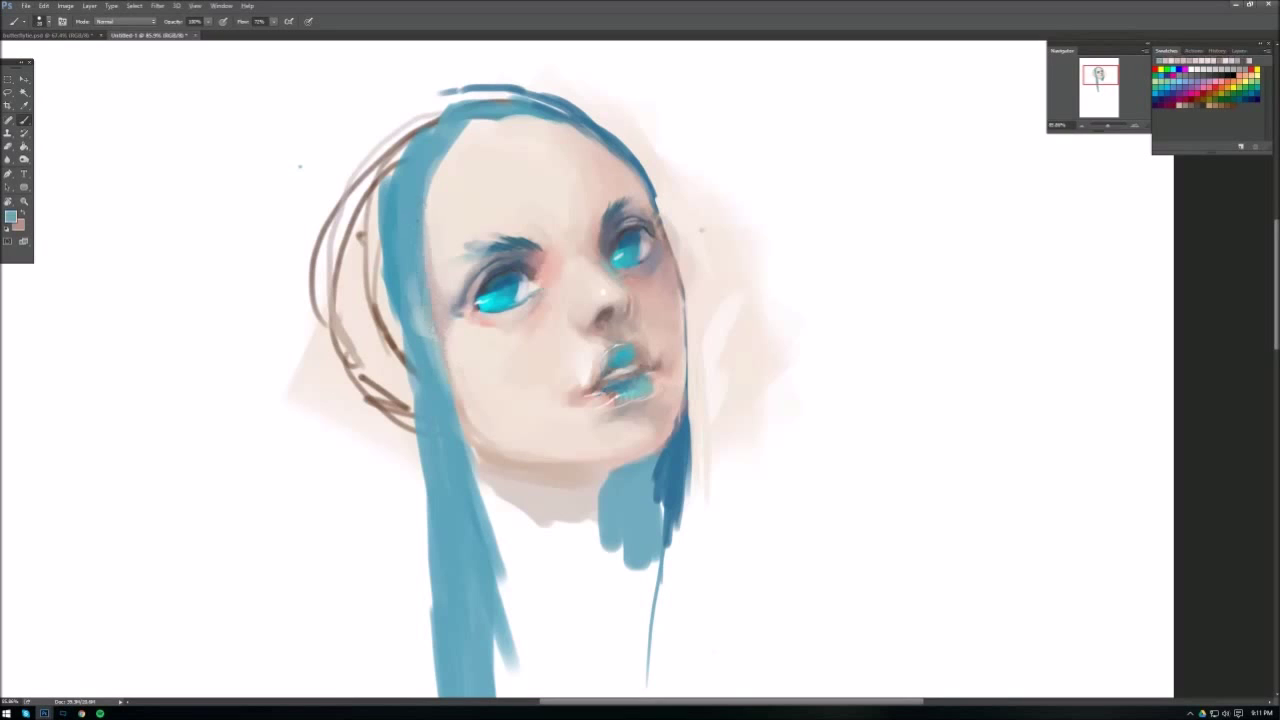
pyautogui.keyDown('alt'); pyautogui.click(470, 302); pyautogui.keyUp('alt')
pyautogui.keyDown('alt'); pyautogui.click(701, 230); pyautogui.keyUp('alt')
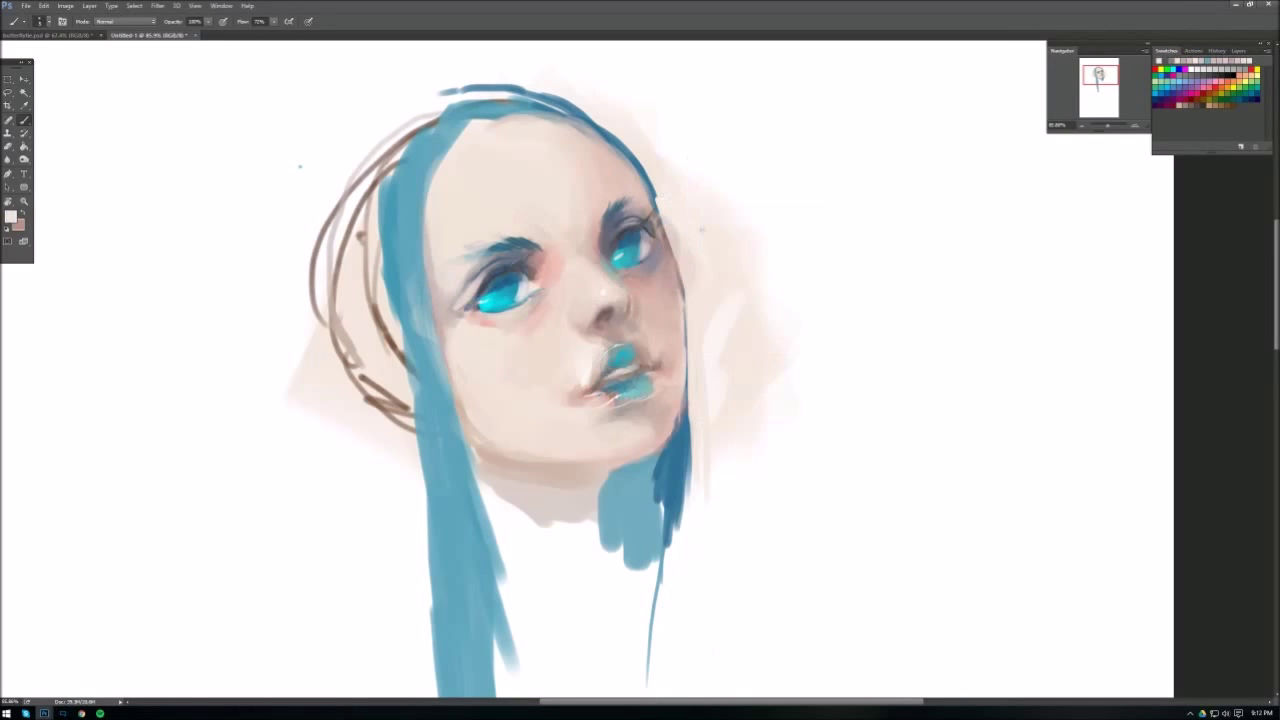
pyautogui.rightClick(560, 248)
pyautogui.press('Escape')
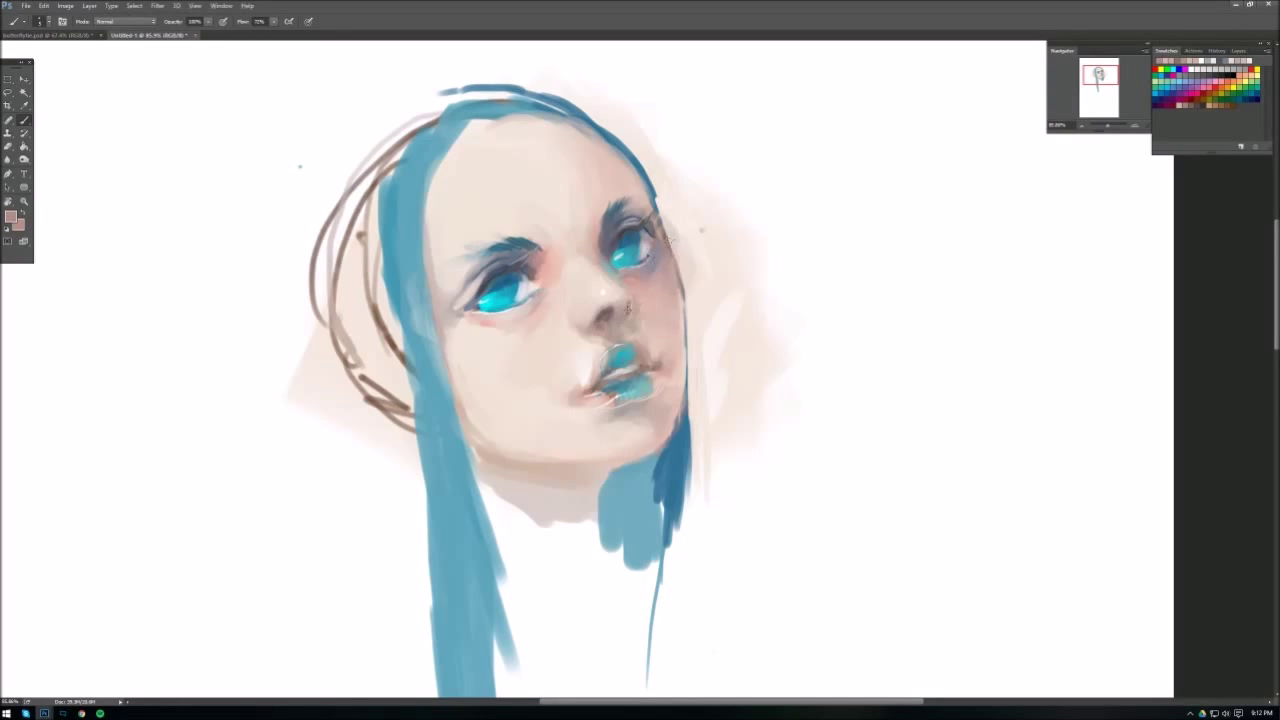
# - Flip the painting back horizontally and pick a bright cyan paint colour
pyautogui.press('h')
pyautogui.scroll(-3, 640, 370)
pyautogui.scroll(3, 640, 370)
pyautogui.keyDown('alt'); pyautogui.click(615, 292); pyautogui.keyUp('alt')
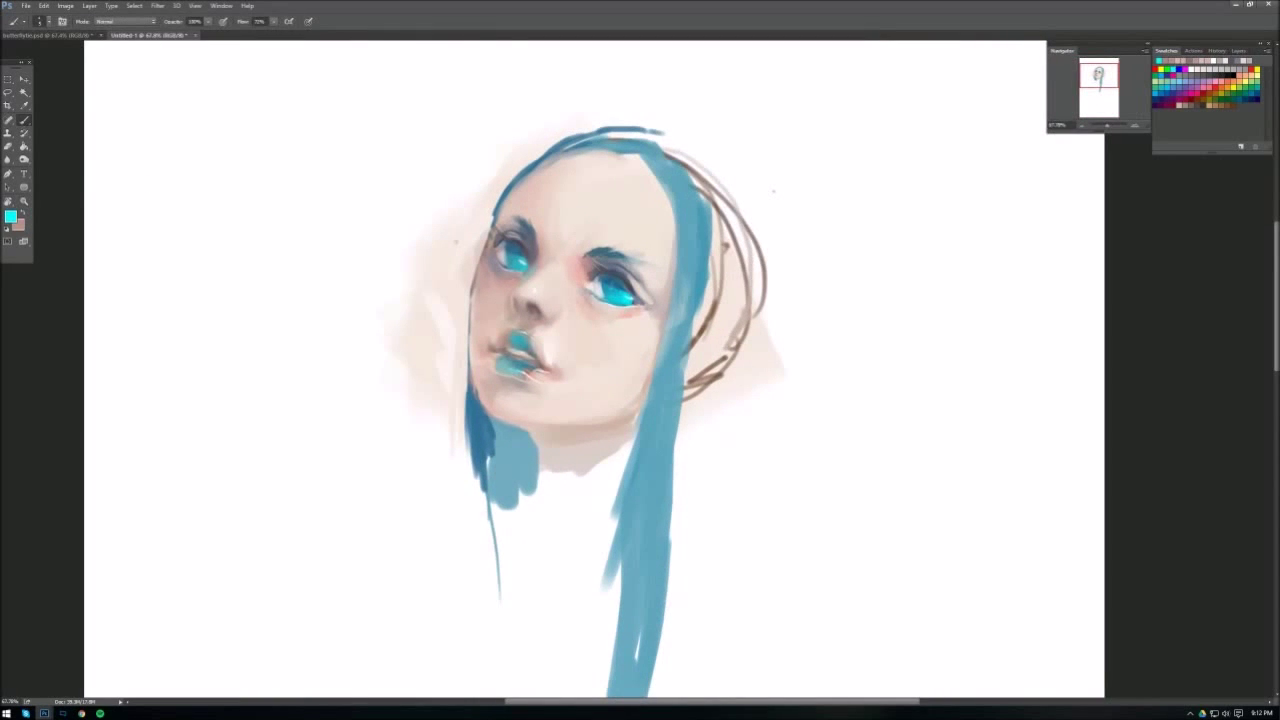
# - Sample the pink skin and the hair blue while switching brushes
pyautogui.rightClick(662, 200)
pyautogui.press('Return')
pyautogui.keyDown('alt'); pyautogui.click(600, 330); pyautogui.keyUp('alt')
pyautogui.rightClick(687, 278)
pyautogui.rightClick(618, 290)
pyautogui.press('Return')
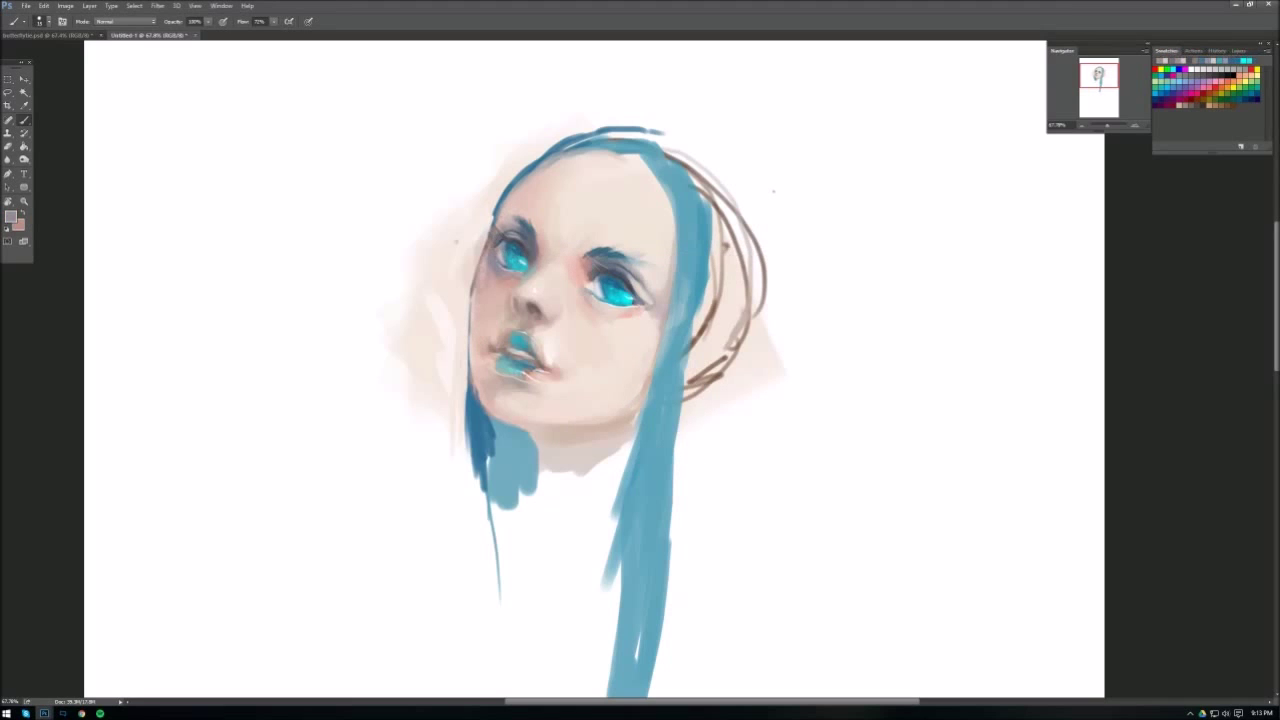
pyautogui.keyDown('alt'); pyautogui.click(486, 240); pyautogui.keyUp('alt')
# - Pick white as the paint colour and try several brush presets
pyautogui.rightClick(687, 185)
pyautogui.press('Return')
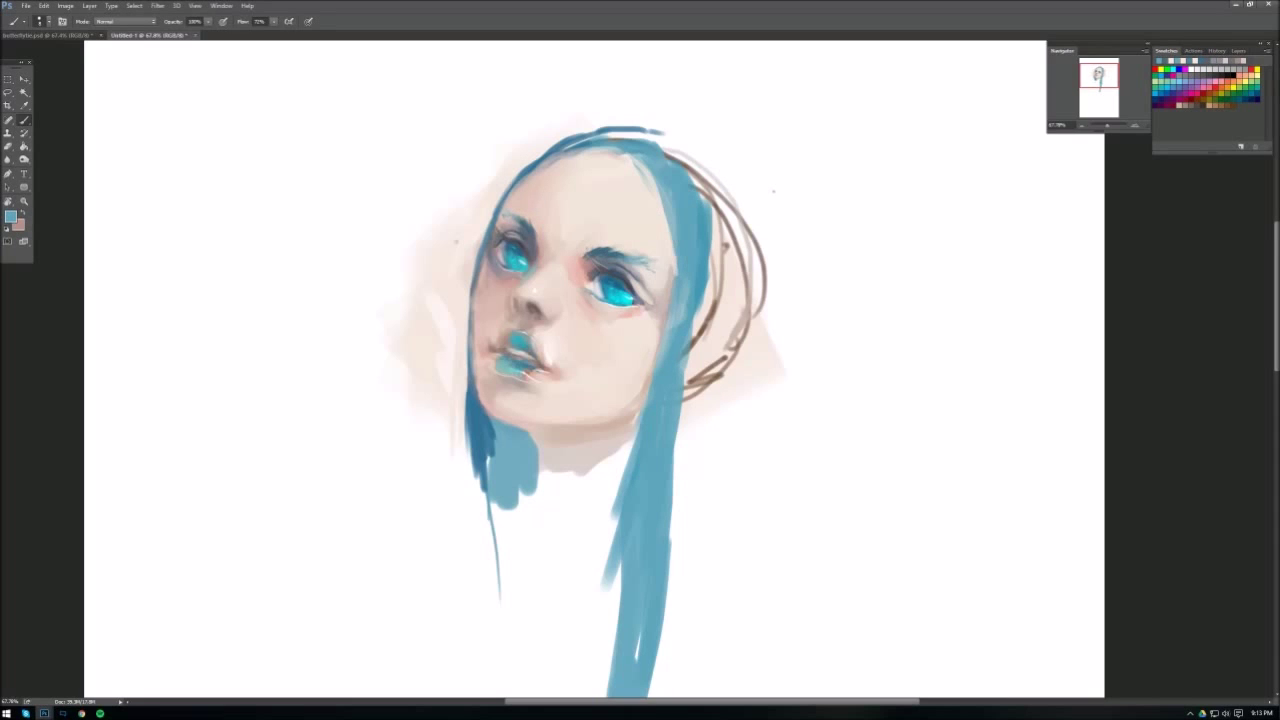
pyautogui.rightClick(714, 230)
pyautogui.press('Return')
pyautogui.click(1190, 61)
pyautogui.rightClick(735, 195)
pyautogui.press('Return')
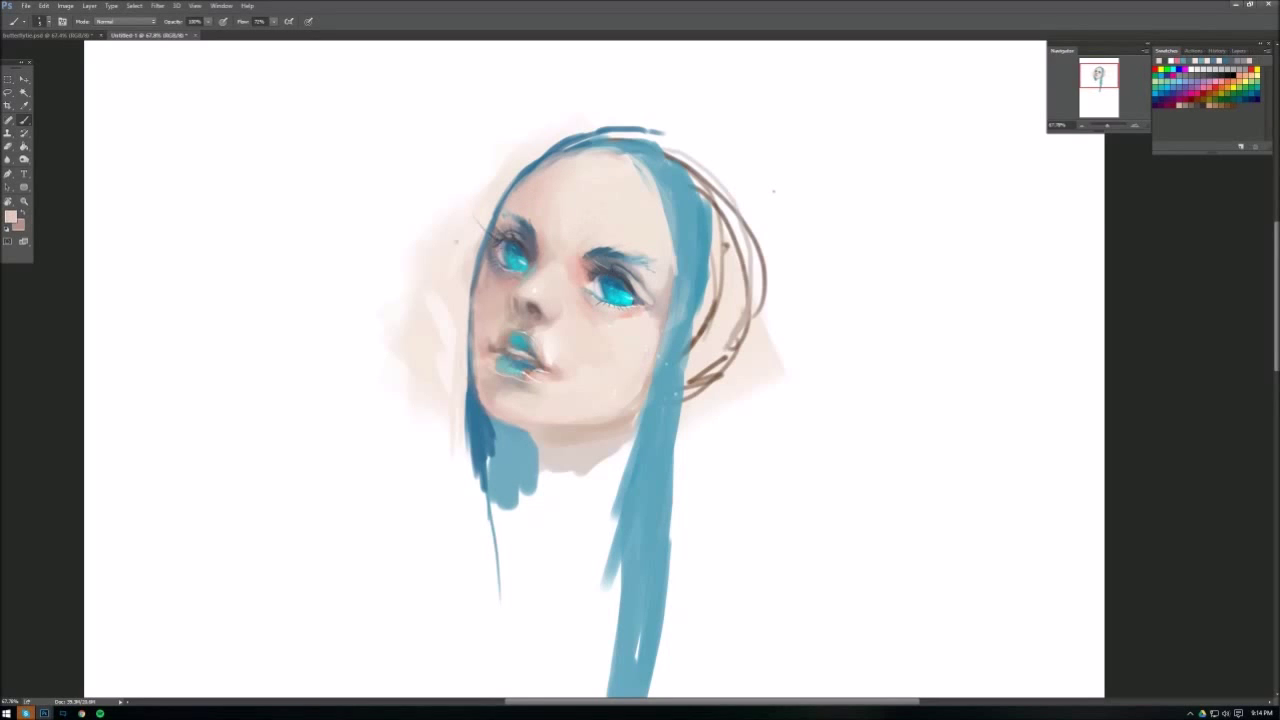
pyautogui.rightClick(776, 270)
pyautogui.press('Escape')
pyautogui.rightClick(656, 216)
pyautogui.press('Escape')
# - Sample cyan and dark blue and choose a new brush tip
pyautogui.keyDown('alt'); pyautogui.click(626, 296); pyautogui.keyUp('alt')
pyautogui.rightClick(686, 213)
pyautogui.press('Escape')
pyautogui.keyDown('alt'); pyautogui.click(515, 254); pyautogui.keyUp('alt')
pyautogui.rightClick(700, 242)
pyautogui.doubleClick(735, 412)
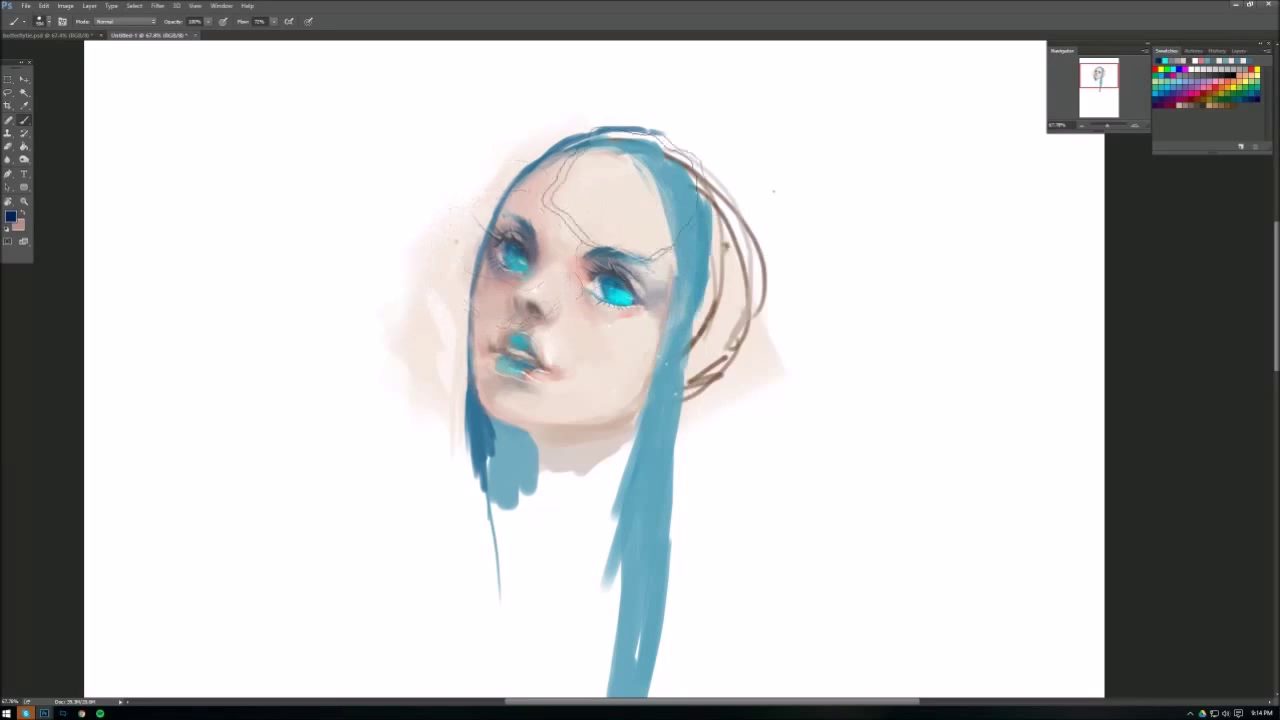
# - Darken the hair left of the chin with strokes of sampled dark hair blue
pyautogui.click(1159, 62)
pyautogui.keyDown('alt'); pyautogui.click(680, 379); pyautogui.keyUp('alt')
pyautogui.click(1192, 60)
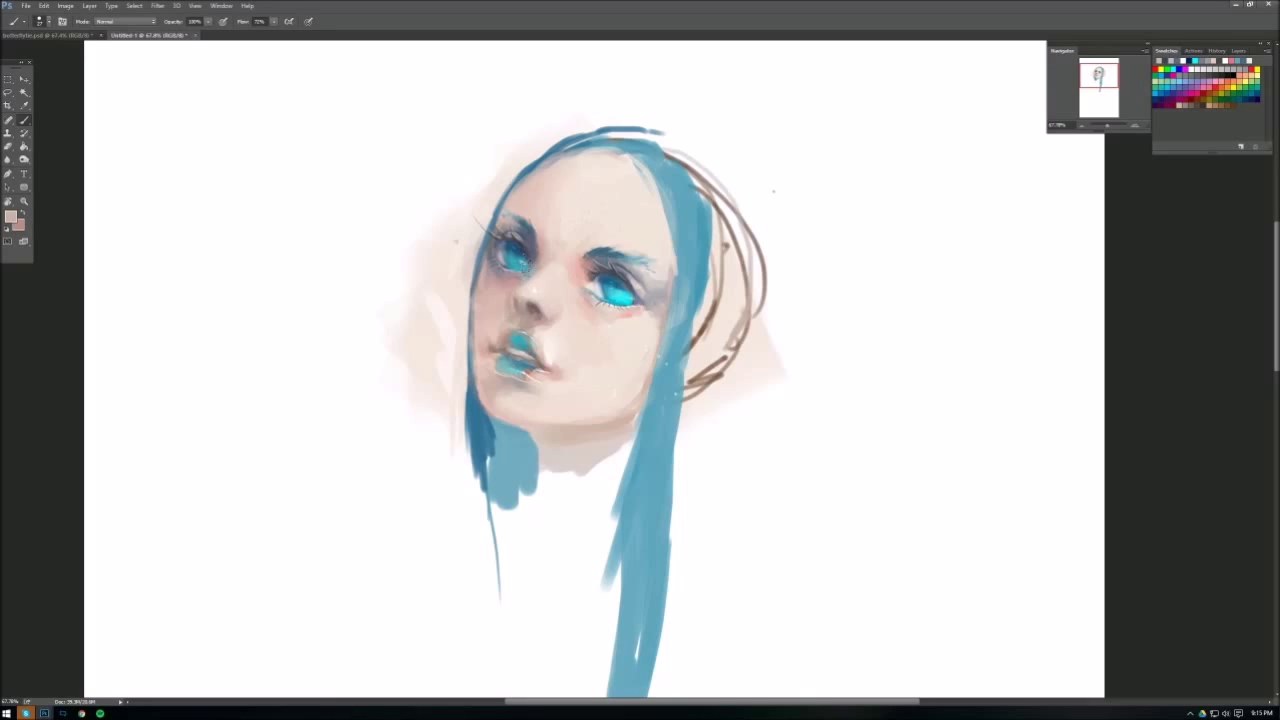
pyautogui.keyDown('alt'); pyautogui.click(500, 410); pyautogui.keyUp('alt')
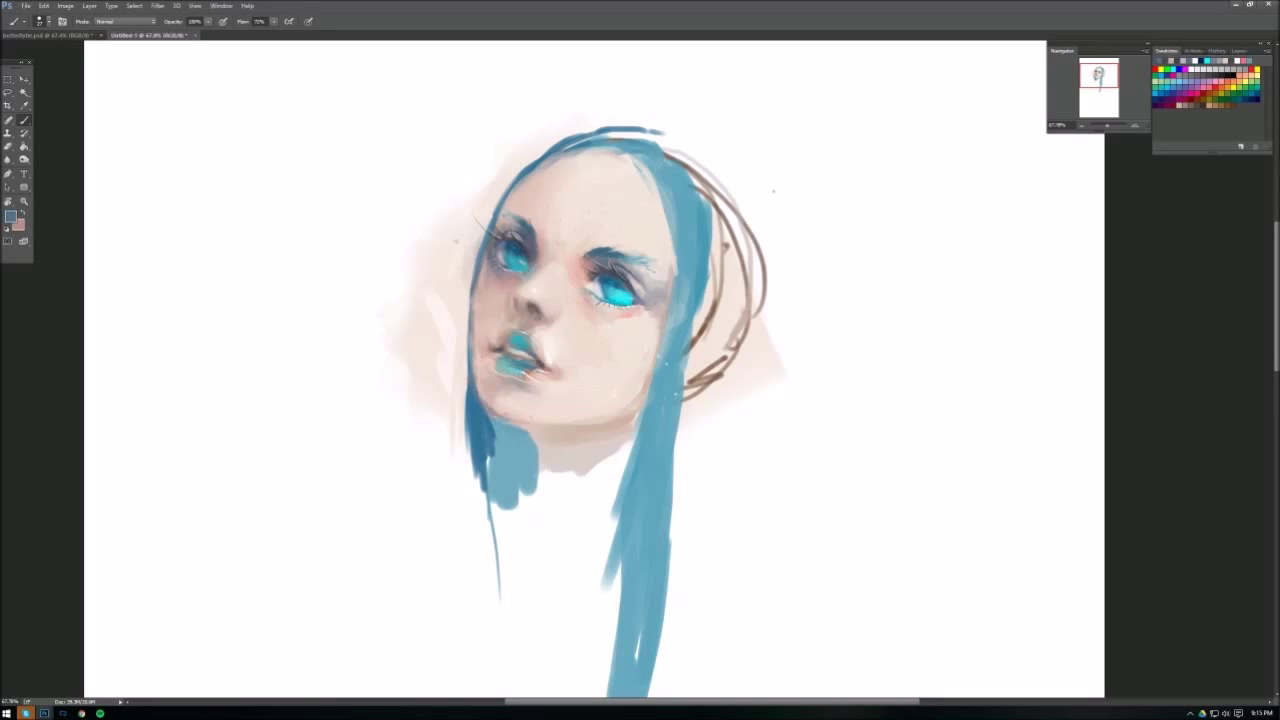
pyautogui.keyDown('alt'); pyautogui.click(505, 410); pyautogui.keyUp('alt')
pyautogui.moveTo(485, 390); pyautogui.dragTo(515, 480)
pyautogui.moveTo(500, 410); pyautogui.dragTo(505, 510)
# - Add a darker stroke along the face's left edge using a colour sampled near the chin
pyautogui.keyDown('alt'); pyautogui.click(517, 390); pyautogui.keyUp('alt')
pyautogui.rightClick(663, 300)
pyautogui.rightClick(634, 320)
pyautogui.click(548, 400)
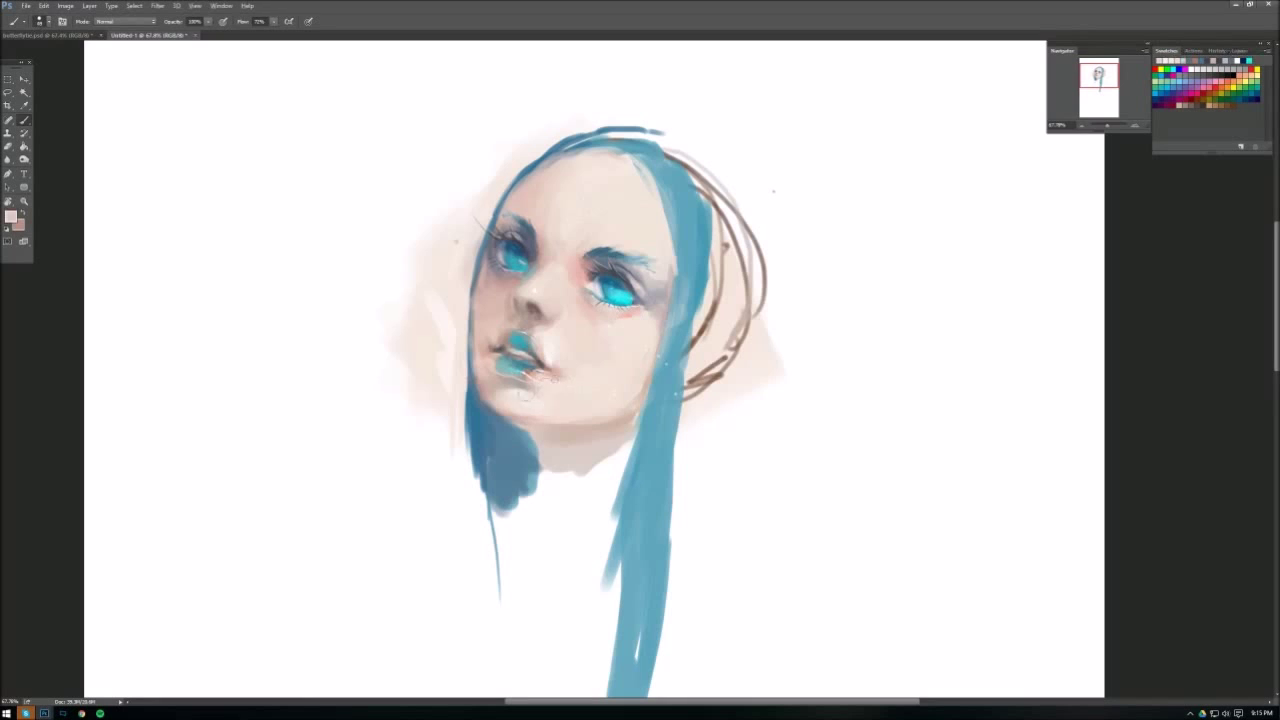
pyautogui.rightClick(552, 328)
pyautogui.press('Escape')
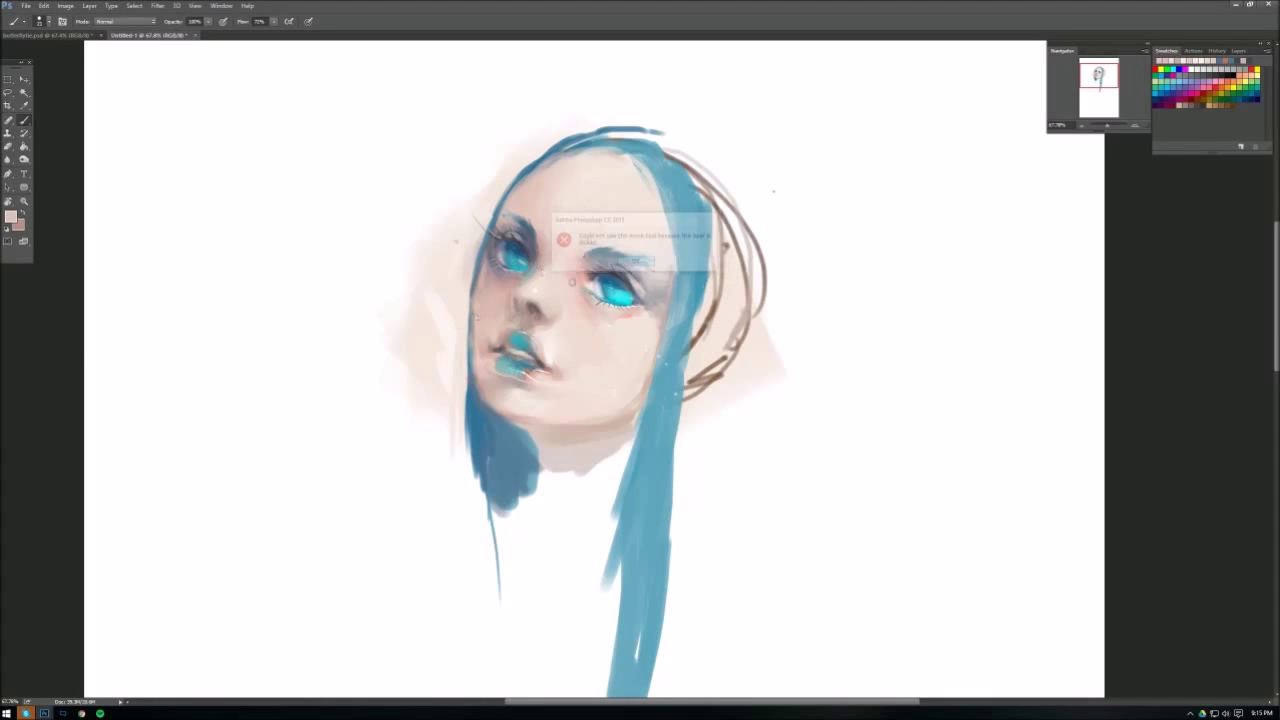
pyautogui.moveTo(469, 292); pyautogui.dragTo(470, 348)
# - Sample paler skin tones and shrink the brush to a small tip
pyautogui.rightClick(727, 232)
pyautogui.press('Escape')
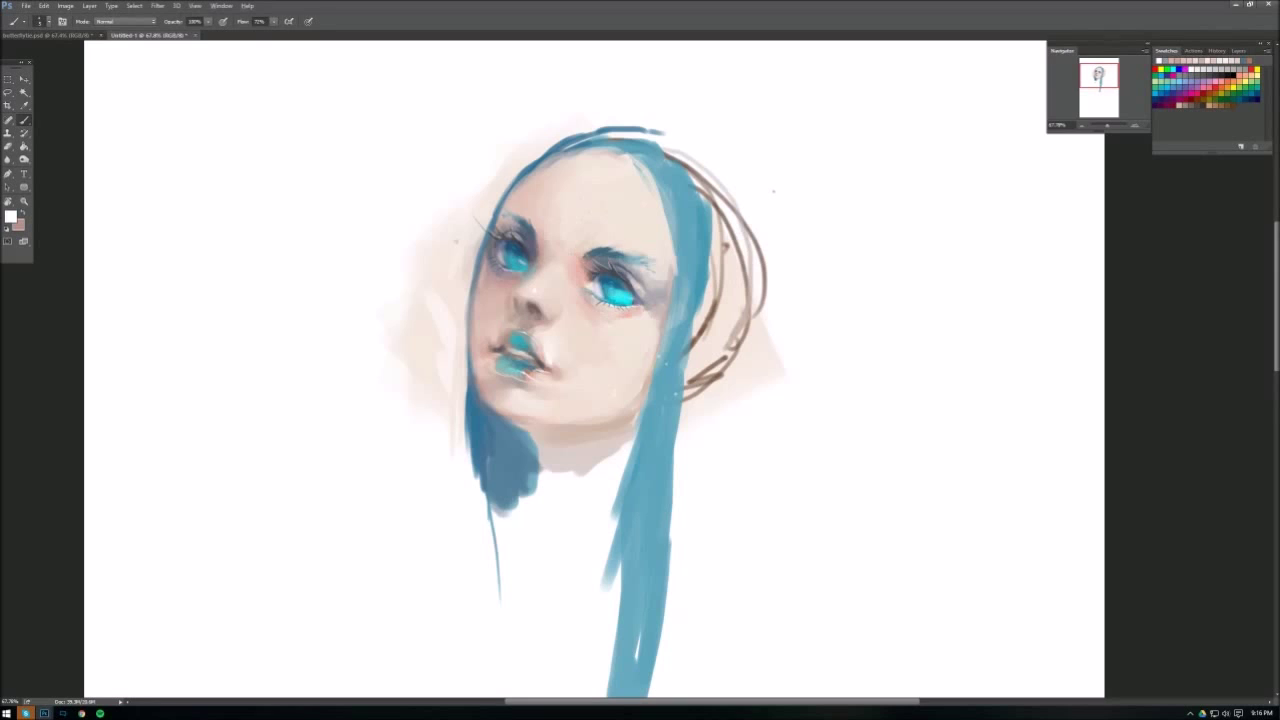
pyautogui.rightClick(740, 210)
pyautogui.press('Escape')
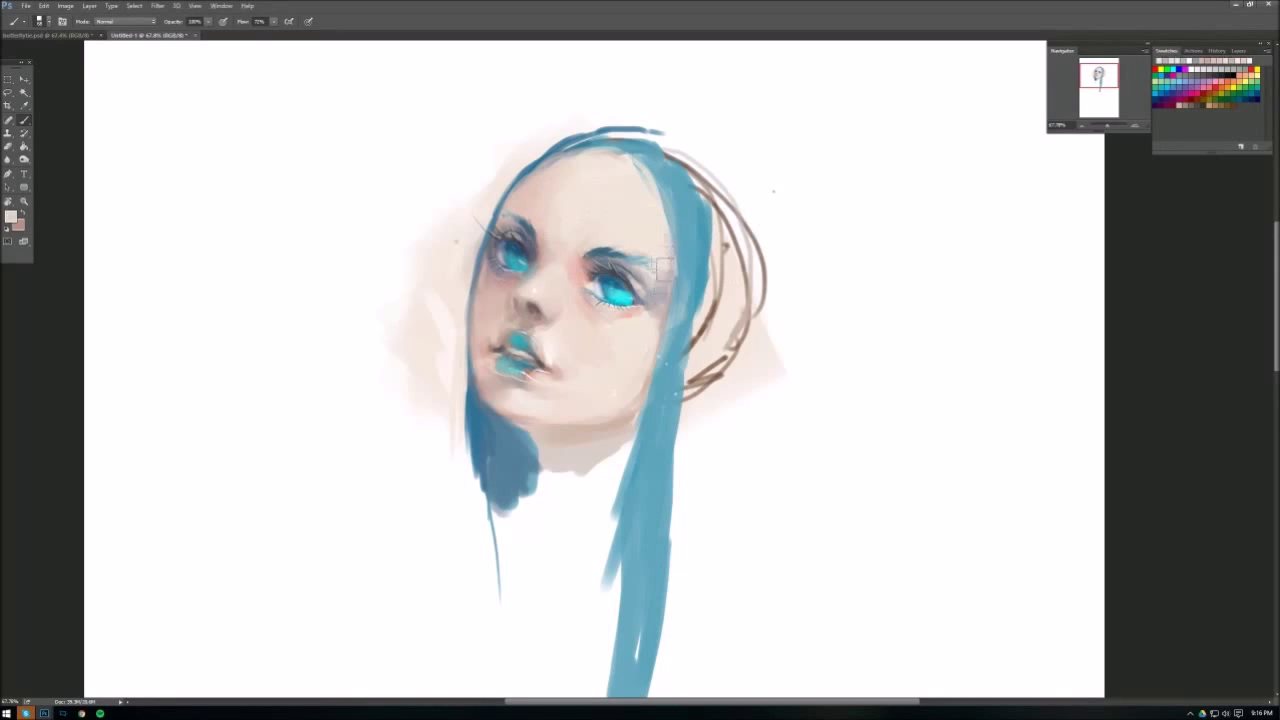
pyautogui.rightClick(594, 280)
pyautogui.press('Escape')
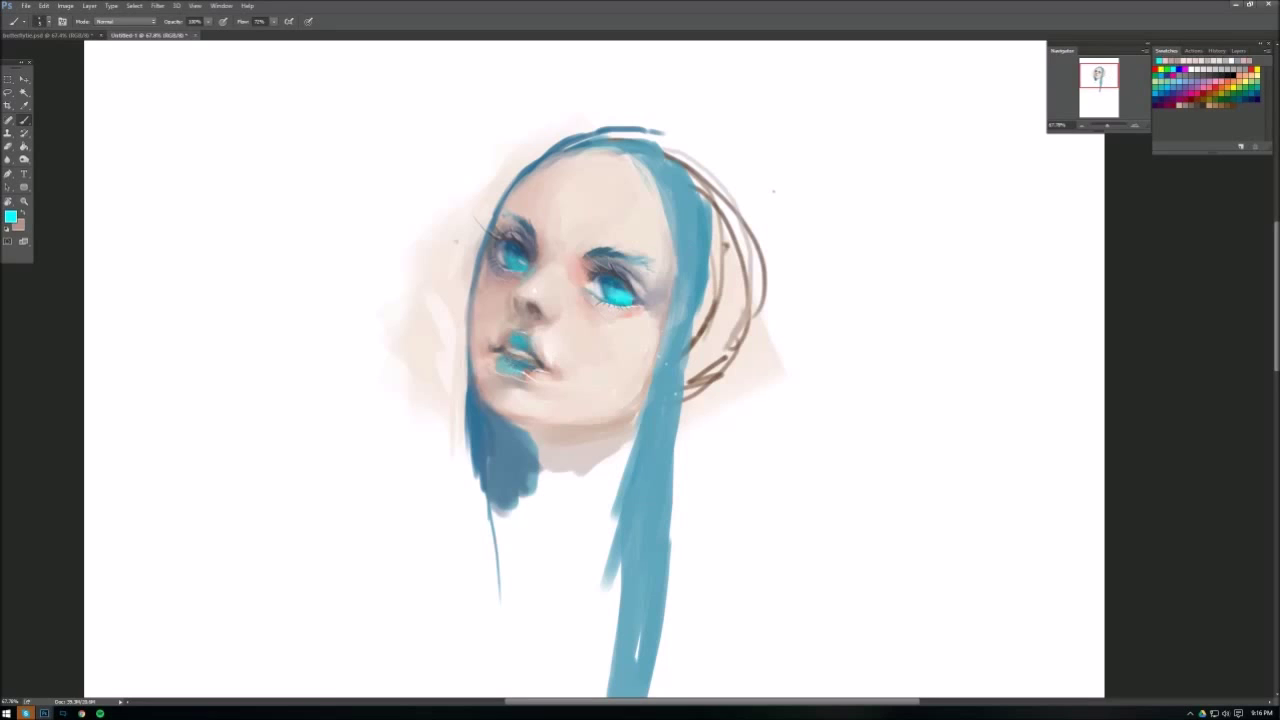
pyautogui.rightClick(566, 286)
pyautogui.press('Escape')
pyautogui.keyDown('alt'); pyautogui.click(535, 347); pyautogui.keyUp('alt')
pyautogui.keyDown('alt'); pyautogui.click(537, 326); pyautogui.keyUp('alt')
pyautogui.moveTo(644, 367); pyautogui.dragTo(509, 318)
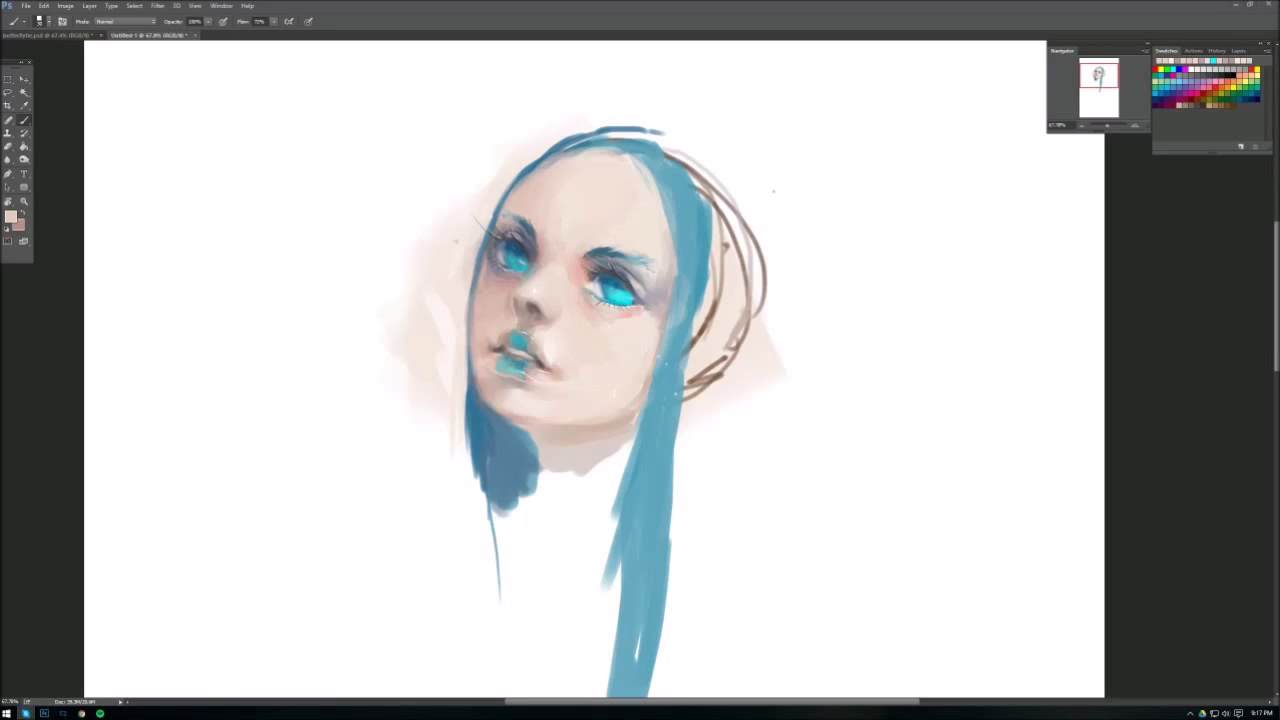
# - Pick red, then a darker red, for the cheek dots
pyautogui.rightClick(680, 234)
pyautogui.click(1158, 70)
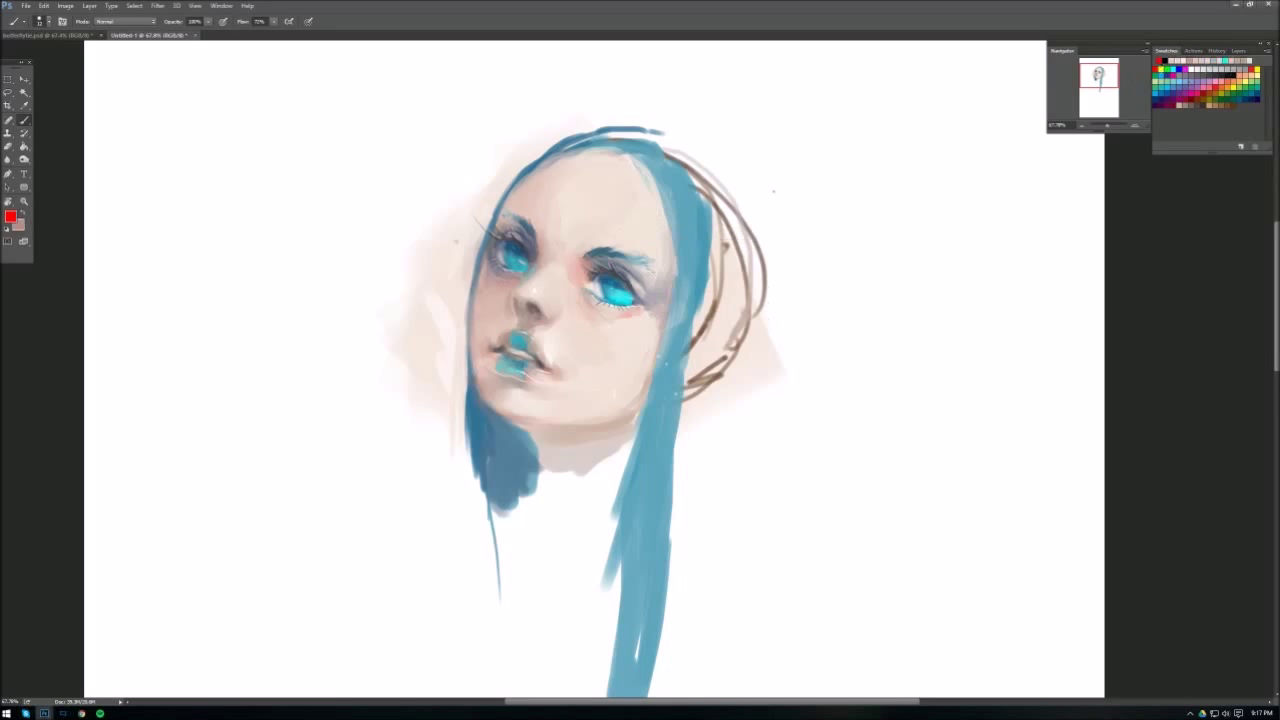
pyautogui.rightClick(630, 252)
pyautogui.keyDown('alt'); pyautogui.click(494, 291); pyautogui.keyUp('alt')
# - Try brushes and colours (cream, grey-blue, black, dark blue) while flipping the canvas horizontally and back
pyautogui.press('h')
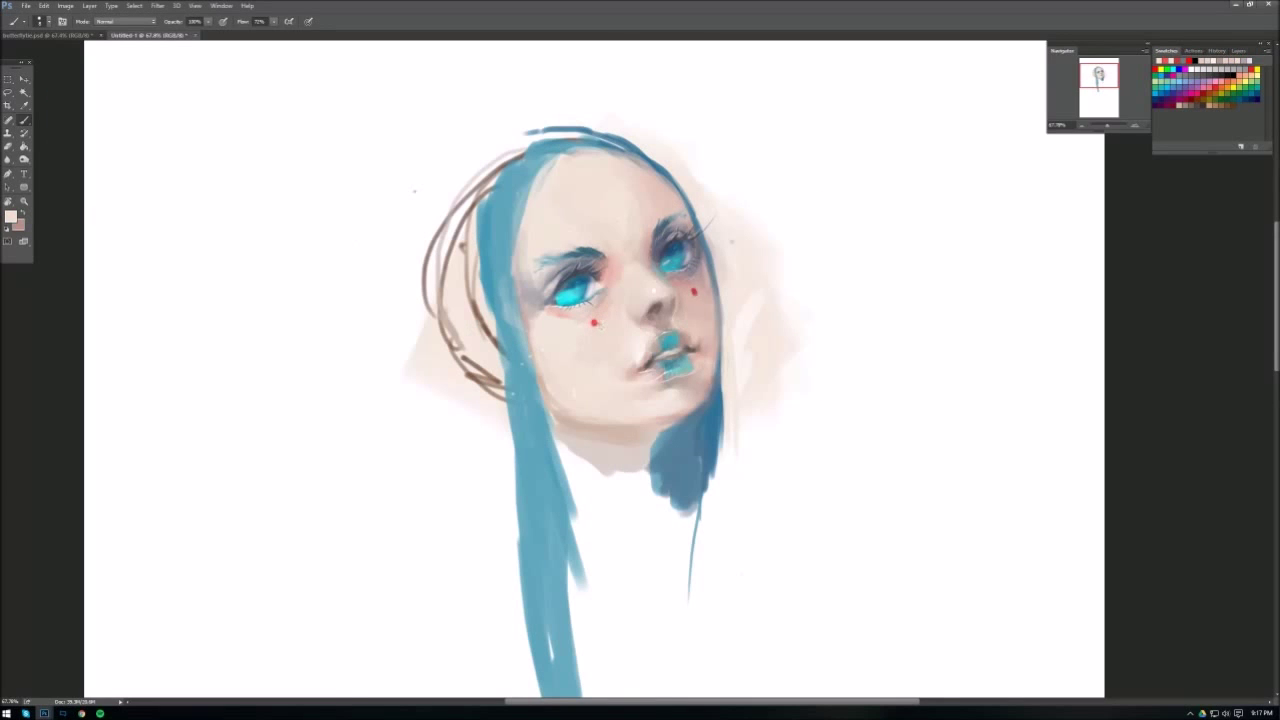
pyautogui.rightClick(590, 317)
pyautogui.click(1198, 60)
pyautogui.click(1200, 60)
pyautogui.rightClick(740, 175)
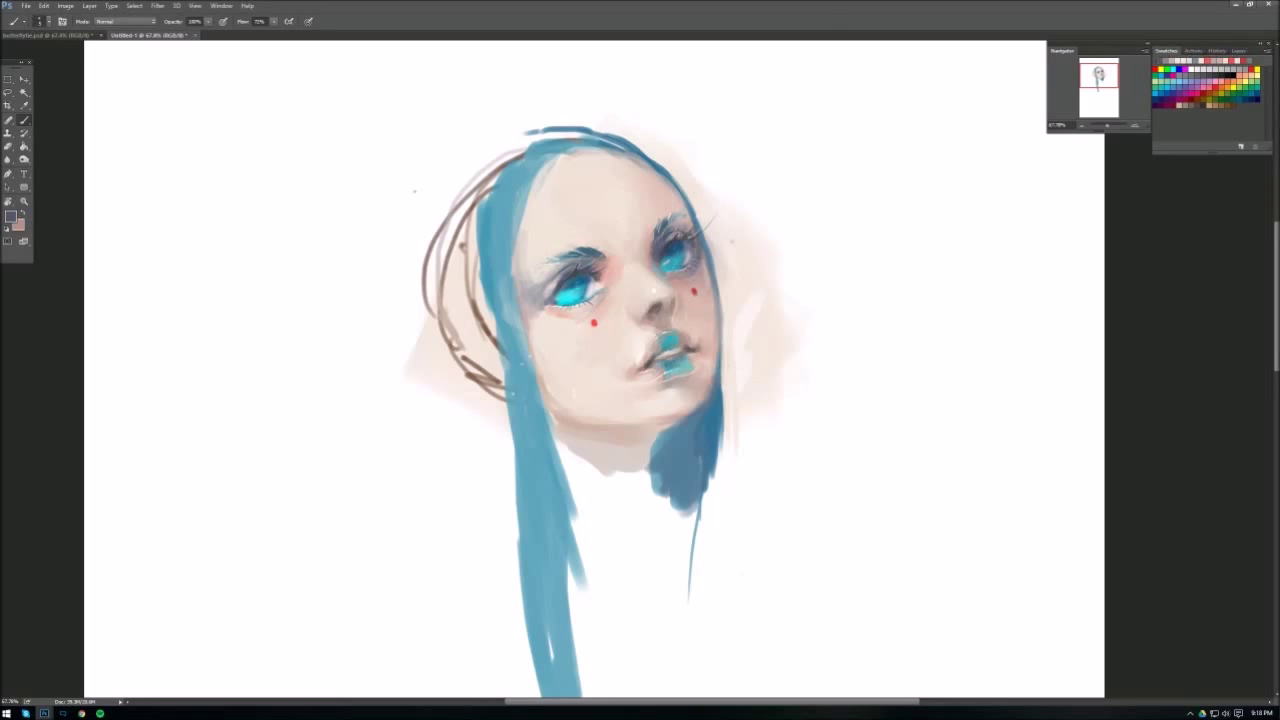
pyautogui.click(1208, 62)
pyautogui.rightClick(700, 194)
pyautogui.click(566, 292)
pyautogui.click(1162, 60)
pyautogui.click(65, 5)
pyautogui.click(209, 138)
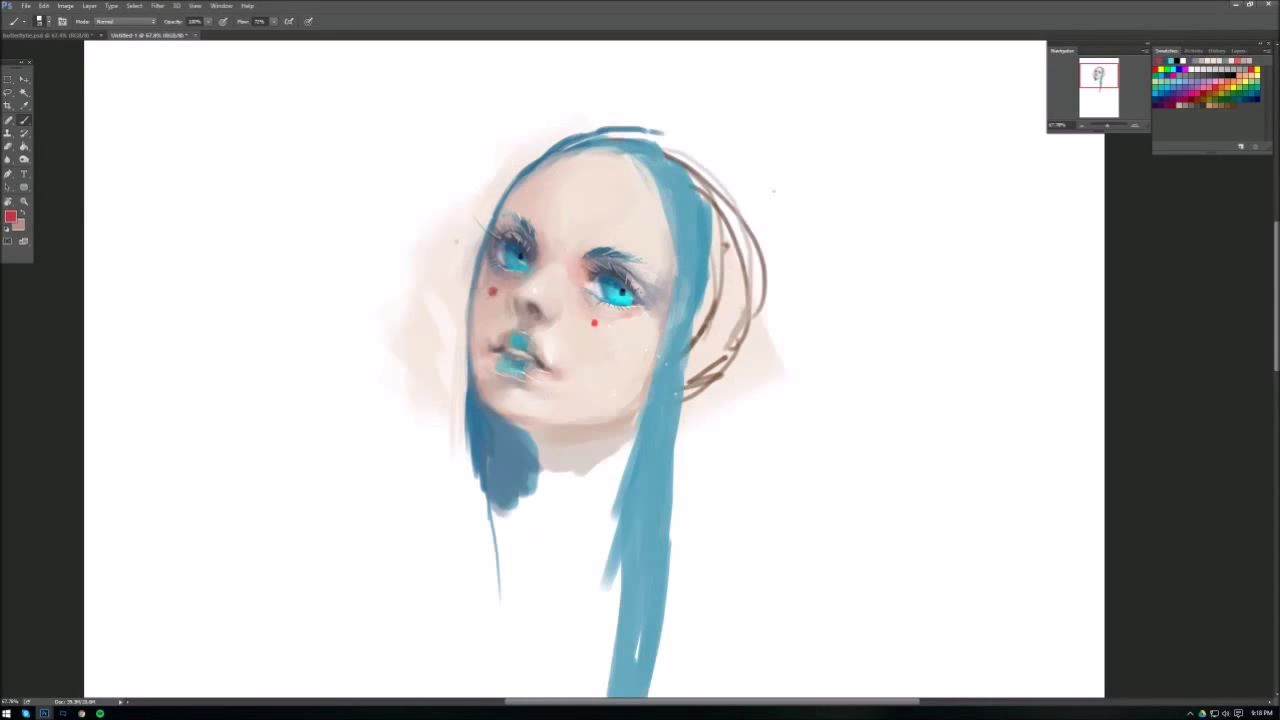
# - Paint blue-grey hair strands right of the face and light strokes along the hairline
pyautogui.click(1162, 60)
pyautogui.rightClick(773, 190)
pyautogui.click(790, 235)
pyautogui.moveTo(700, 150); pyautogui.dragTo(720, 470)
pyautogui.moveTo(790, 180)
pyautogui.mouseDown()
pyautogui.moveTo(720, 640)
pyautogui.moveTo(800, 320)
pyautogui.moveTo(790, 480)
pyautogui.mouseUp()
pyautogui.moveTo(740, 430); pyautogui.dragTo(725, 550)
pyautogui.rightClick(792, 220)
pyautogui.click(892, 300)
pyautogui.moveTo(640, 135); pyautogui.dragTo(680, 165)
pyautogui.moveTo(570, 130); pyautogui.dragTo(700, 170)
# - Paint wide blue hair strands right of the face with a wider brush tip
pyautogui.rightClick(728, 140)
pyautogui.rightClick(712, 168)
pyautogui.rightClick(708, 200)
pyautogui.click(772, 290)
pyautogui.moveTo(760, 175); pyautogui.dragTo(800, 380)
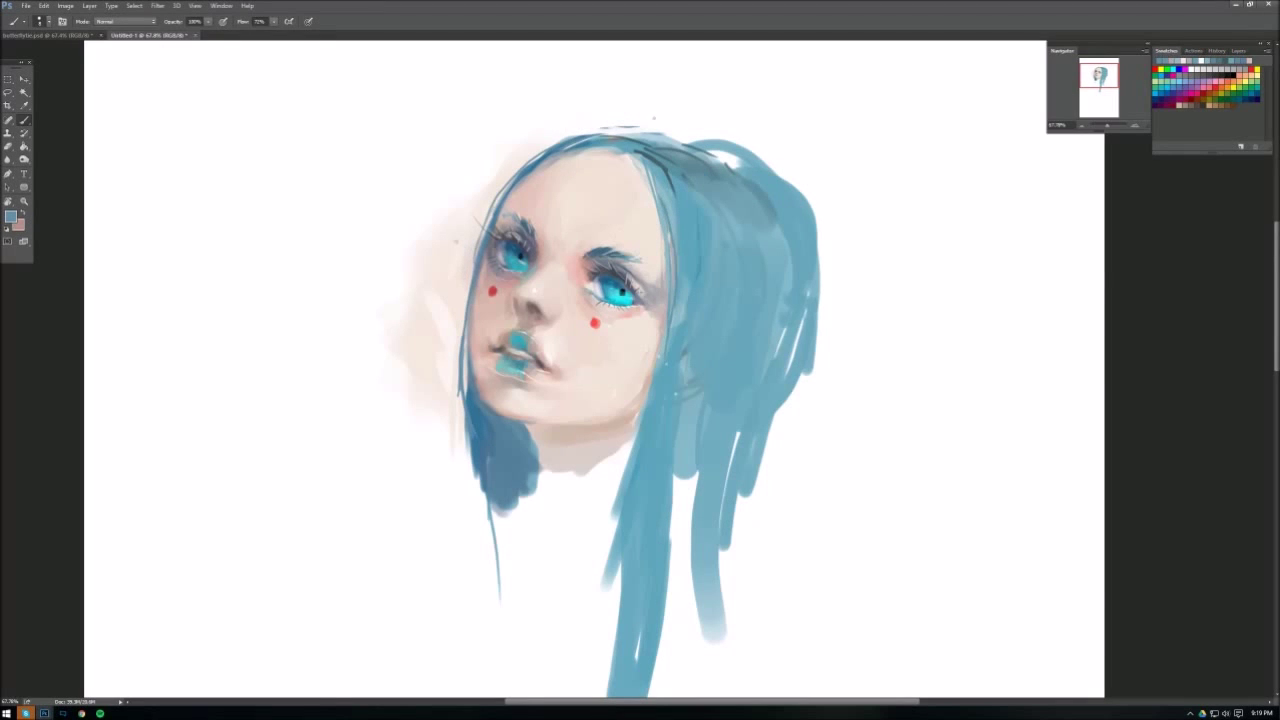
# - Darken the top hairline with short dark strokes and sample a light skin tone
pyautogui.rightClick(708, 150)
pyautogui.click(796, 289)
pyautogui.moveTo(645, 155); pyautogui.dragTo(658, 190)
pyautogui.rightClick(700, 142)
pyautogui.moveTo(600, 148)
pyautogui.mouseDown()
pyautogui.moveTo(672, 142)
pyautogui.moveTo(672, 360)
pyautogui.mouseUp()
pyautogui.rightClick(738, 178)
pyautogui.keyDown('alt'); pyautogui.click(657, 320); pyautogui.keyUp('alt')
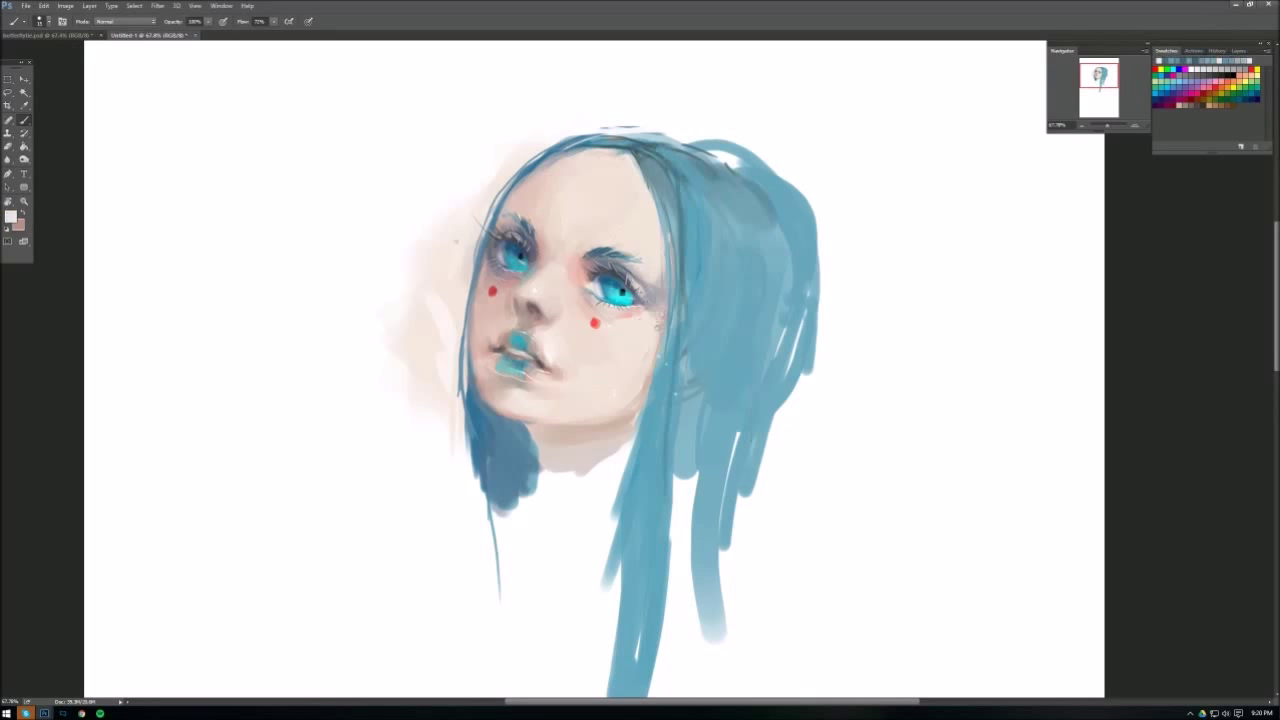
pyautogui.rightClick(645, 367)
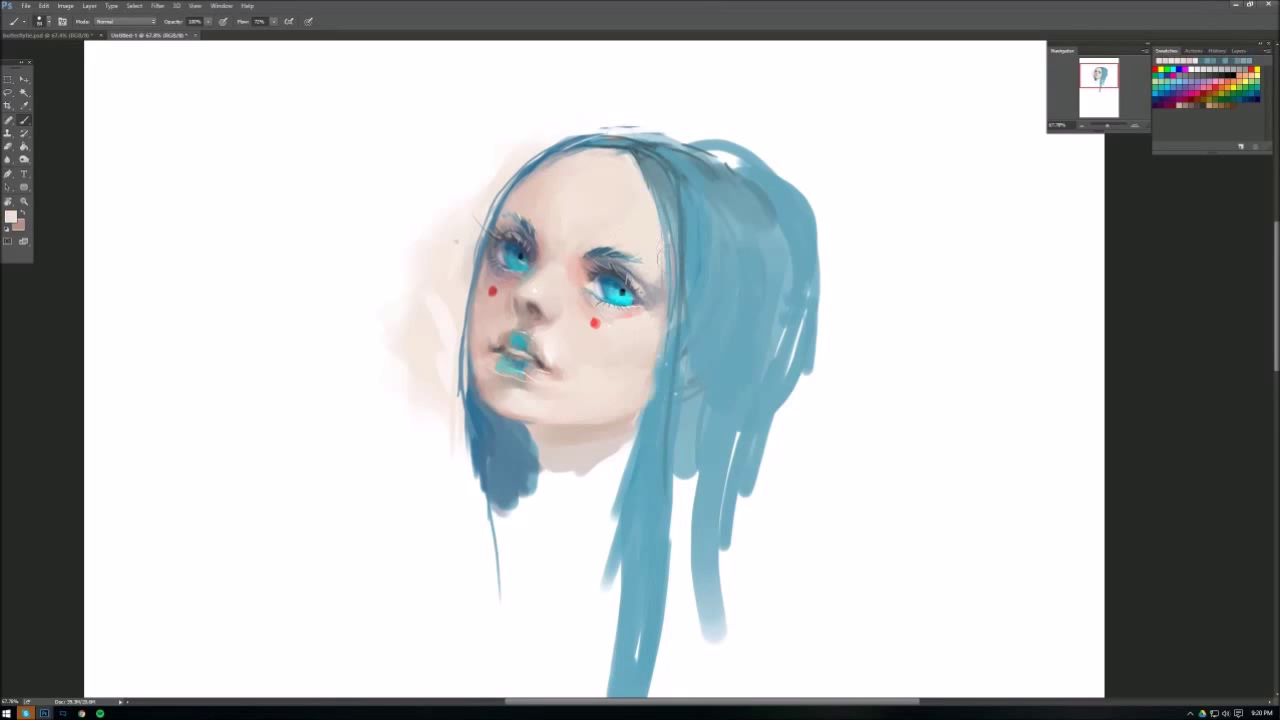
# - Save the portrait as echochan.psd in the psd folder, then sample white from the canvas
pyautogui.hotkey('ctrl', 's')
pyautogui.doubleClick(381, 80)
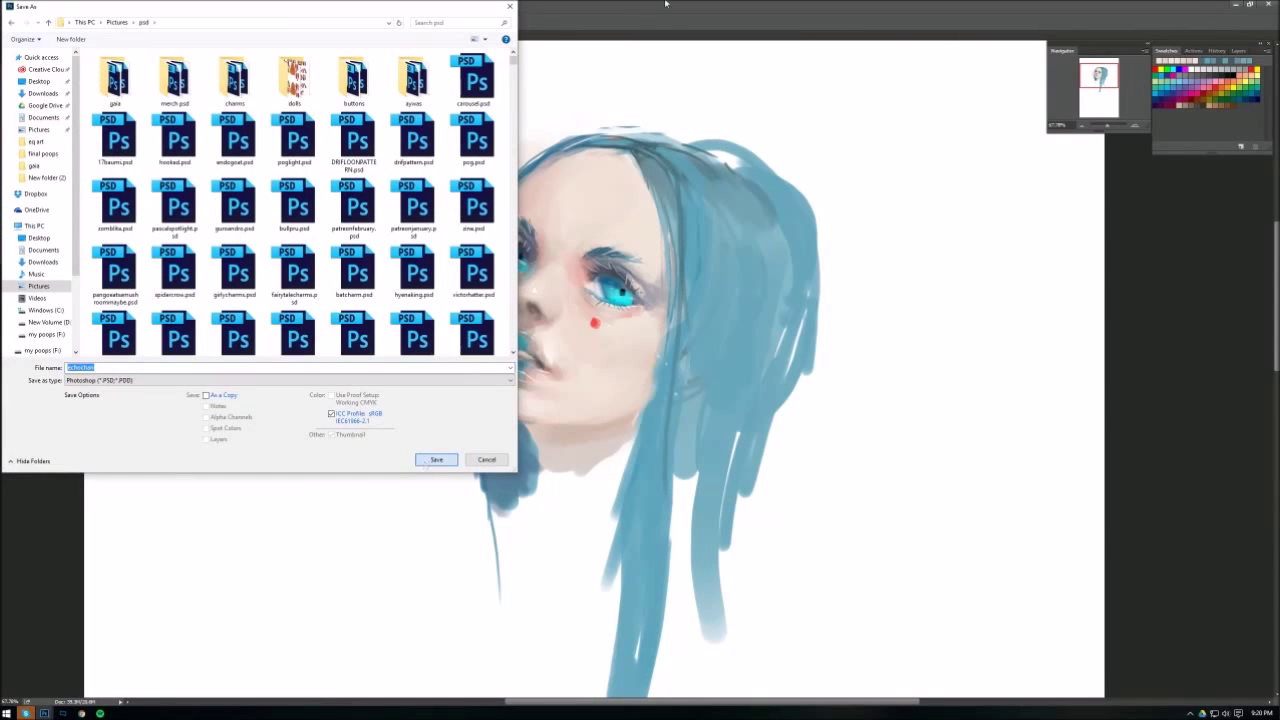
pyautogui.press('Return')
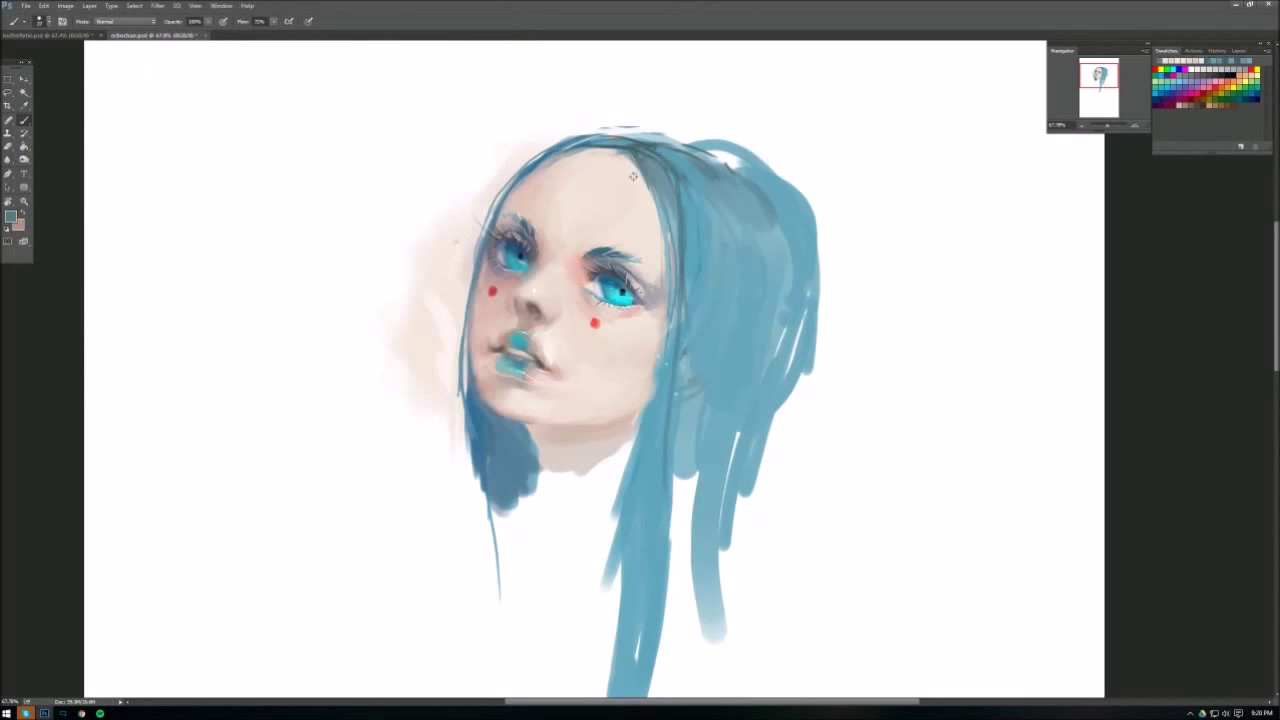
pyautogui.keyDown('alt'); pyautogui.click(708, 116); pyautogui.keyUp('alt')
pyautogui.rightClick(708, 116)
# - Reset the rotated view upright, fit the page to screen and return to the Brush
pyautogui.press('Escape')
pyautogui.press('r')
pyautogui.moveTo(560, 300); pyautogui.dragTo(629, 343)
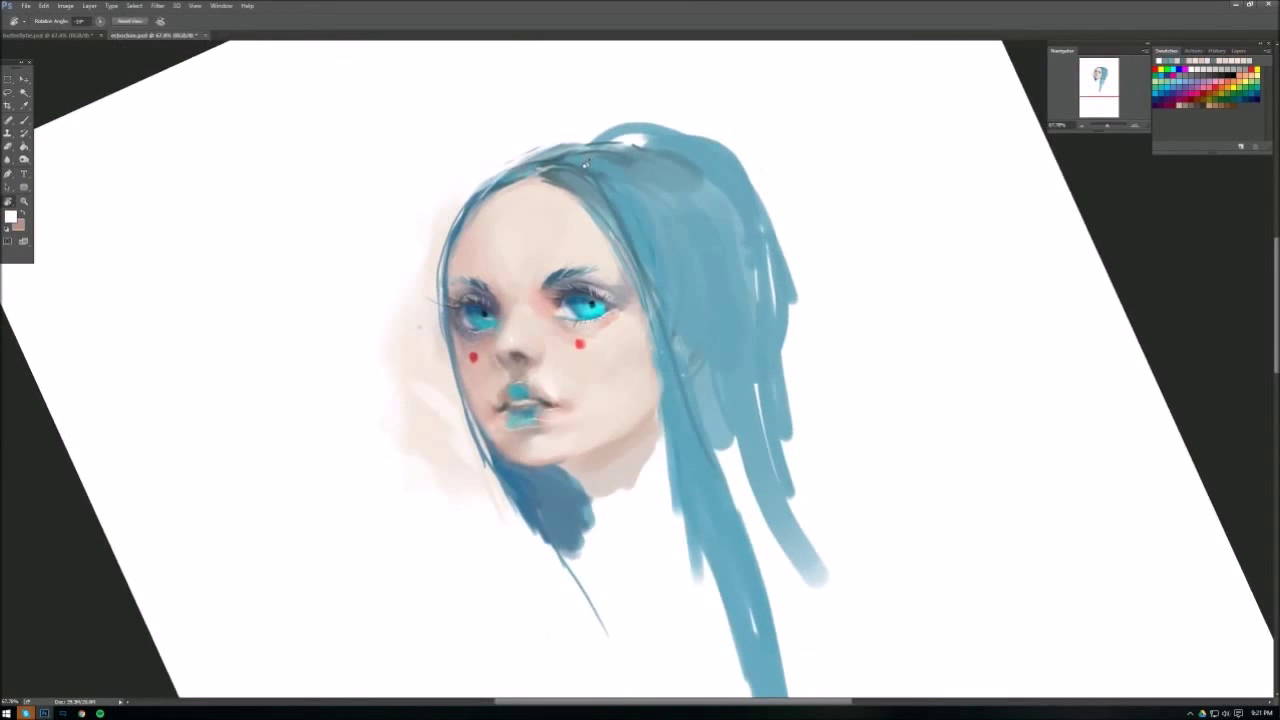
pyautogui.press('Escape')
pyautogui.press('z')
pyautogui.hotkey('ctrl', '0')
pyautogui.press('b')
pyautogui.rightClick(798, 140)
# - Paint bright cyan hair on the right, a black choker and grey neck, then flip the canvas horizontally
pyautogui.moveTo(690, 180)
pyautogui.mouseDown()
pyautogui.moveTo(685, 255)
pyautogui.moveTo(683, 177)
pyautogui.mouseUp()
pyautogui.moveTo(695, 266); pyautogui.dragTo(690, 415)
pyautogui.rightClick(670, 170)
pyautogui.moveTo(588, 292); pyautogui.dragTo(636, 287)
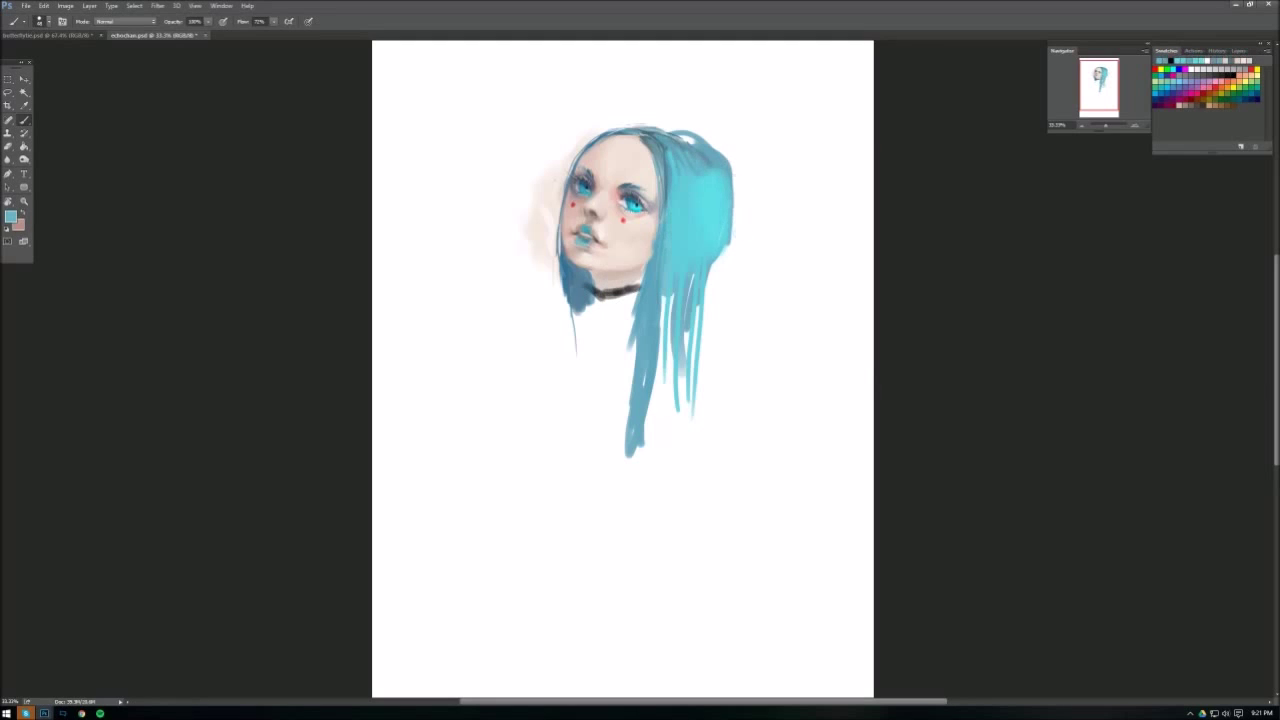
pyautogui.moveTo(738, 168); pyautogui.dragTo(716, 245)
pyautogui.moveTo(595, 290)
pyautogui.mouseDown()
pyautogui.moveTo(612, 355)
pyautogui.moveTo(645, 268)
pyautogui.moveTo(630, 275)
pyautogui.mouseUp()
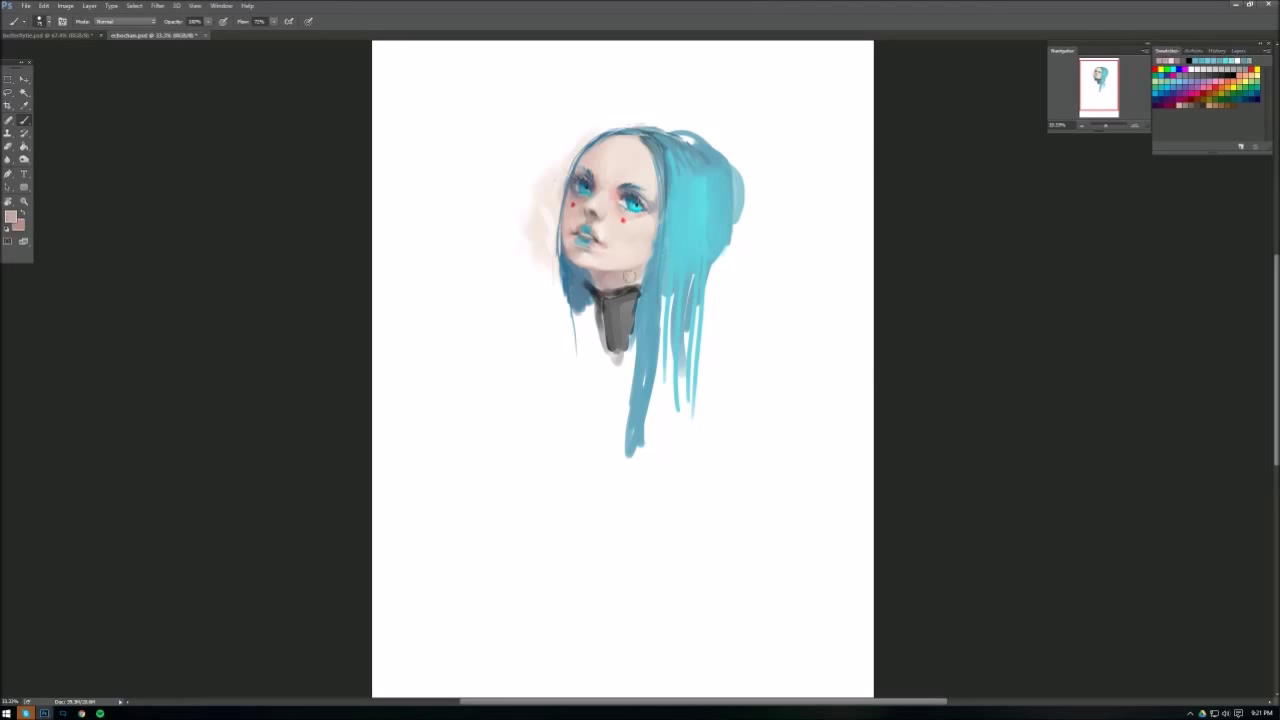
pyautogui.click(622, 264)
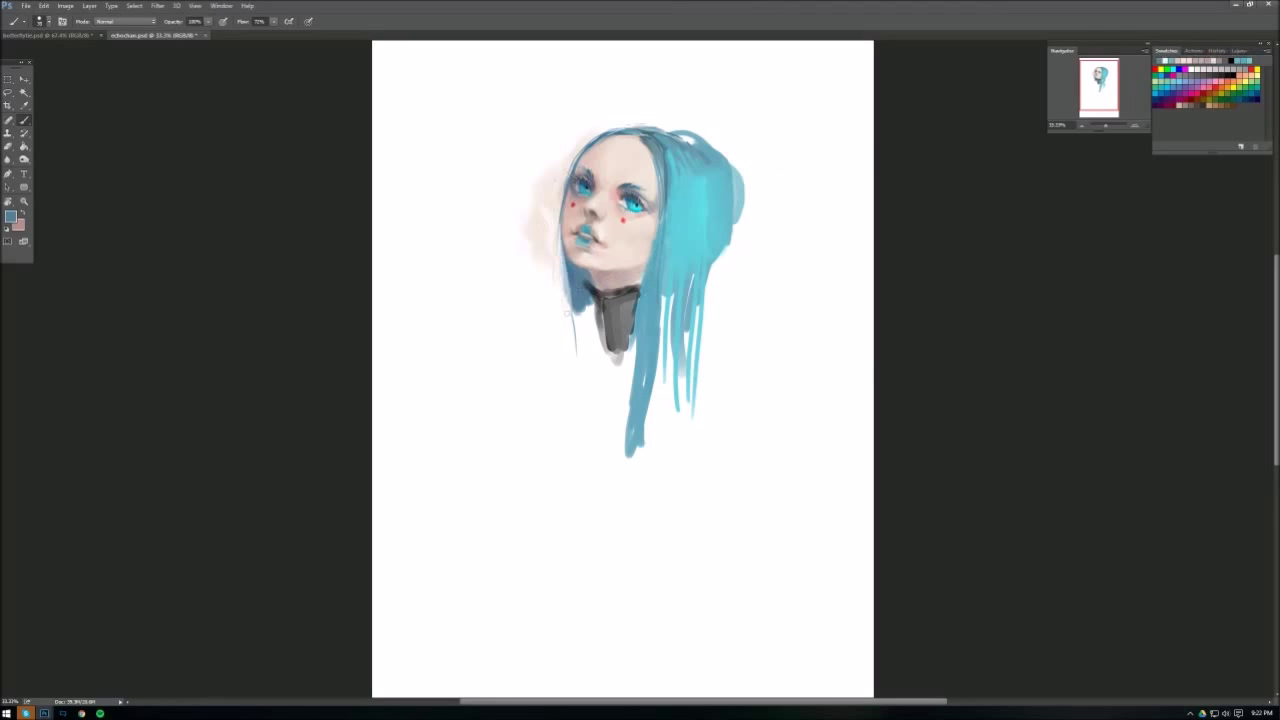
pyautogui.click(65, 5)
pyautogui.click(285, 118)
# - Sketch wing outlines on both sides of the head
pyautogui.moveTo(462, 200); pyautogui.dragTo(418, 398)
pyautogui.moveTo(716, 132)
pyautogui.mouseDown()
pyautogui.moveTo(758, 178)
pyautogui.moveTo(800, 310)
pyautogui.mouseUp()
pyautogui.moveTo(372, 432); pyautogui.dragTo(408, 504)
pyautogui.moveTo(810, 270); pyautogui.dragTo(800, 358)
pyautogui.rightClick(677, 196)
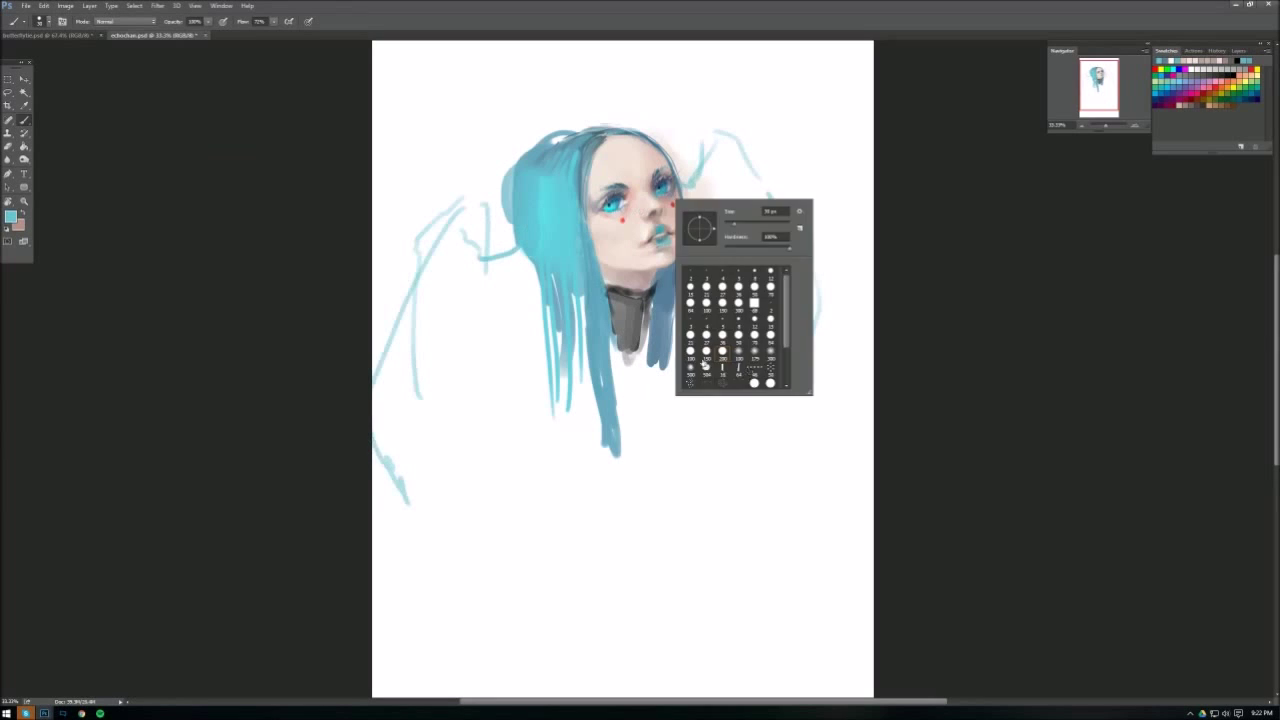
# - Paint a large light-blue left wing and fill the right wing with grey-blue
pyautogui.moveTo(462, 200); pyautogui.dragTo(420, 530)
pyautogui.moveTo(540, 300); pyautogui.dragTo(420, 400)
pyautogui.moveTo(690, 185); pyautogui.dragTo(686, 300)
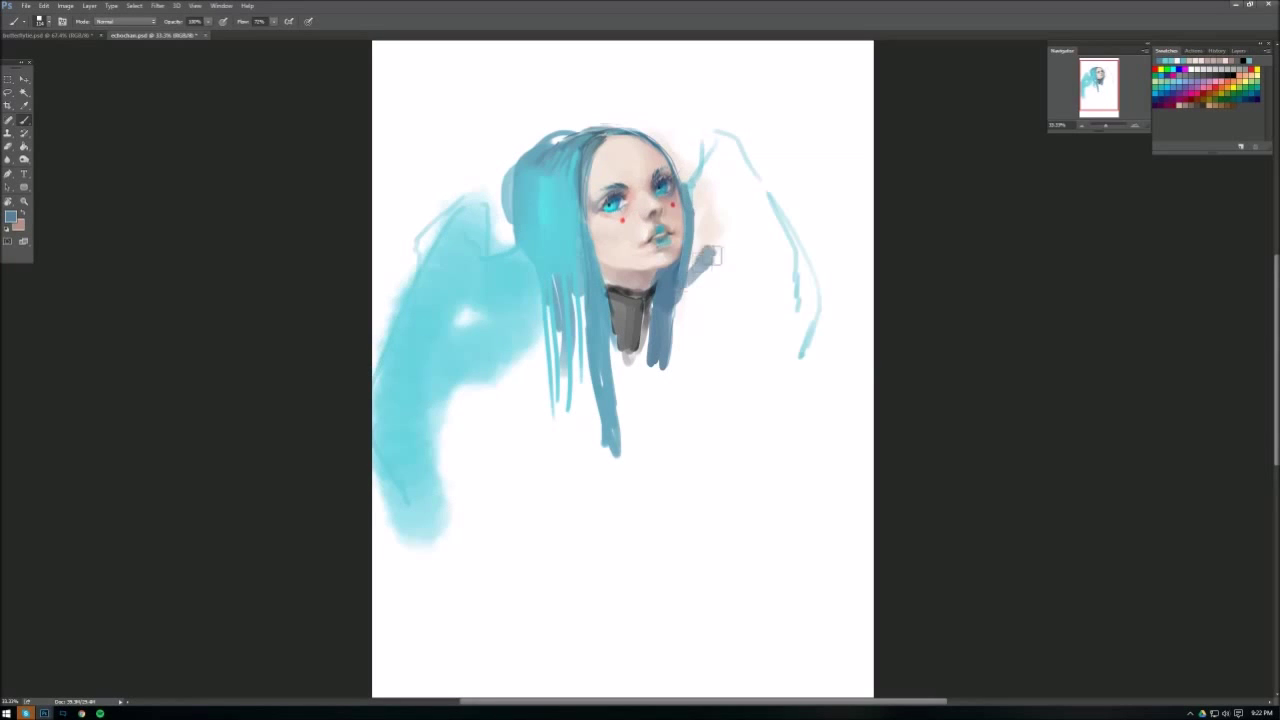
pyautogui.moveTo(700, 180); pyautogui.dragTo(694, 275)
pyautogui.moveTo(720, 140); pyautogui.dragTo(810, 360)
pyautogui.moveTo(730, 220); pyautogui.dragTo(800, 300)
pyautogui.moveTo(477, 262); pyautogui.dragTo(400, 400)
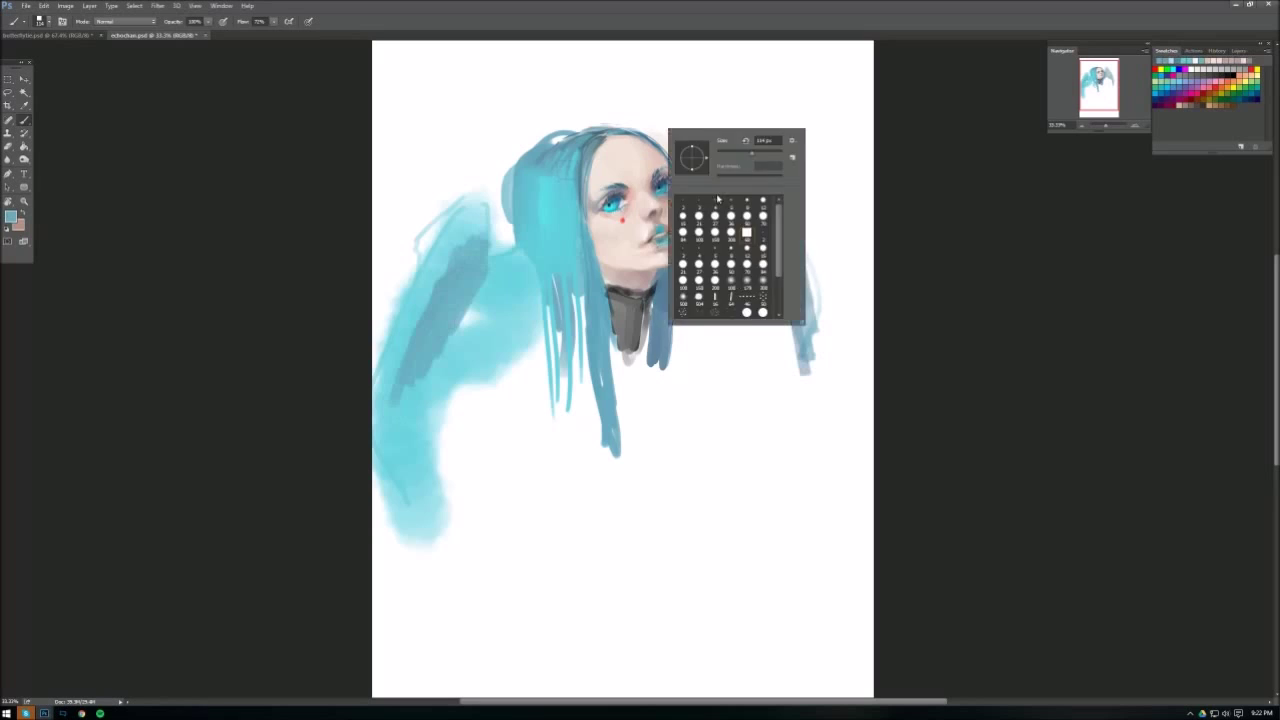
pyautogui.moveTo(520, 260); pyautogui.dragTo(460, 322)
# - Repaint the left wing in lighter blue and add light grey-blue strokes to the right wing
pyautogui.rightClick(555, 178)
pyautogui.moveTo(470, 210); pyautogui.dragTo(400, 360)
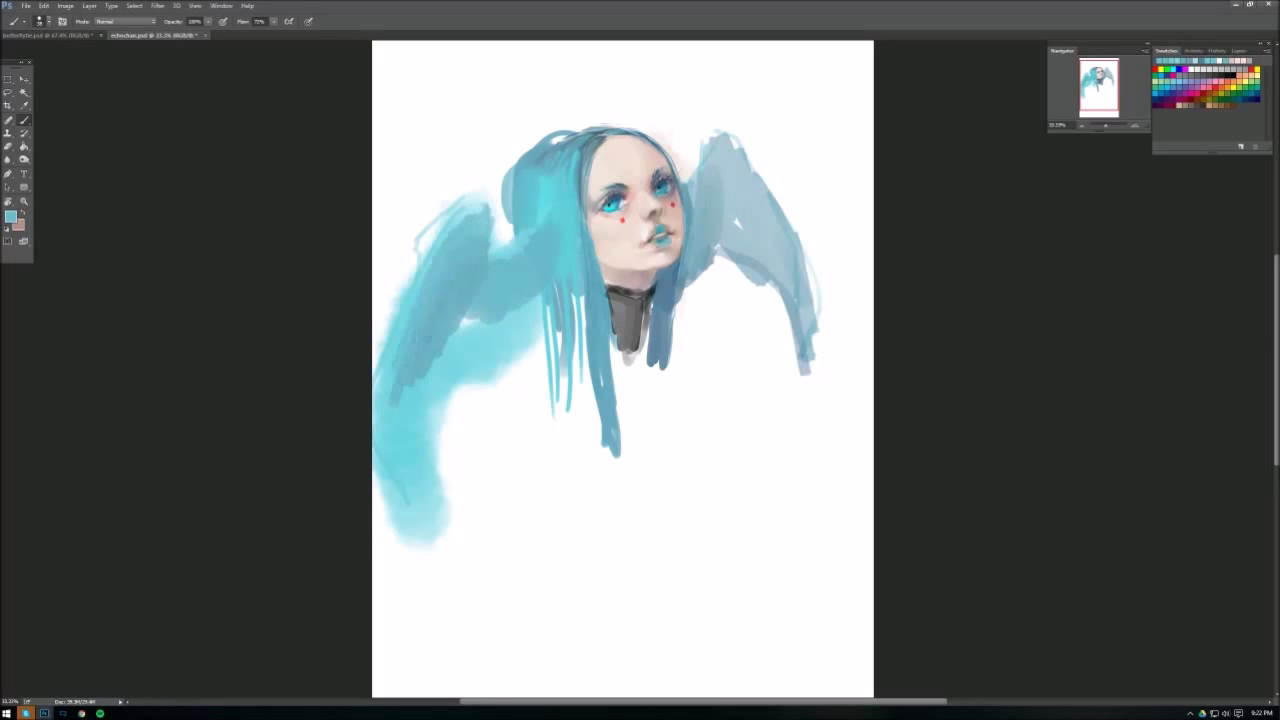
pyautogui.moveTo(460, 320); pyautogui.dragTo(430, 500)
pyautogui.rightClick(680, 168)
pyautogui.moveTo(540, 295); pyautogui.dragTo(455, 385)
pyautogui.moveTo(470, 200); pyautogui.dragTo(400, 270)
pyautogui.moveTo(688, 170); pyautogui.dragTo(720, 190)
pyautogui.moveTo(735, 140); pyautogui.dragTo(720, 178)
pyautogui.moveTo(722, 250); pyautogui.dragTo(726, 355)
pyautogui.rightClick(850, 90)
pyautogui.press('Escape')
# - Flip the canvas horizontally and paint light blue over the top-right of the hair
pyautogui.click(65, 5)
pyautogui.click(290, 143)
pyautogui.rightClick(775, 165)
pyautogui.keyDown('alt'); pyautogui.click(670, 130); pyautogui.keyUp('alt')
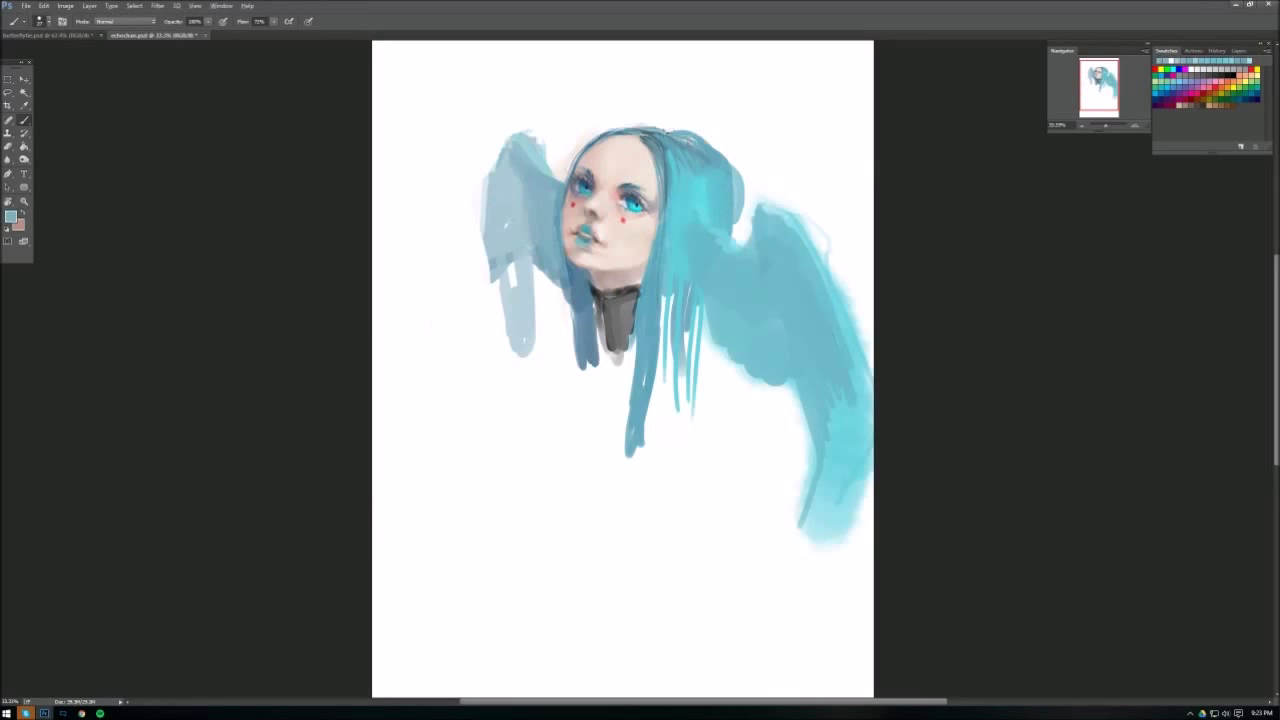
pyautogui.rightClick(733, 118)
pyautogui.keyDown('alt'); pyautogui.click(678, 130); pyautogui.keyUp('alt')
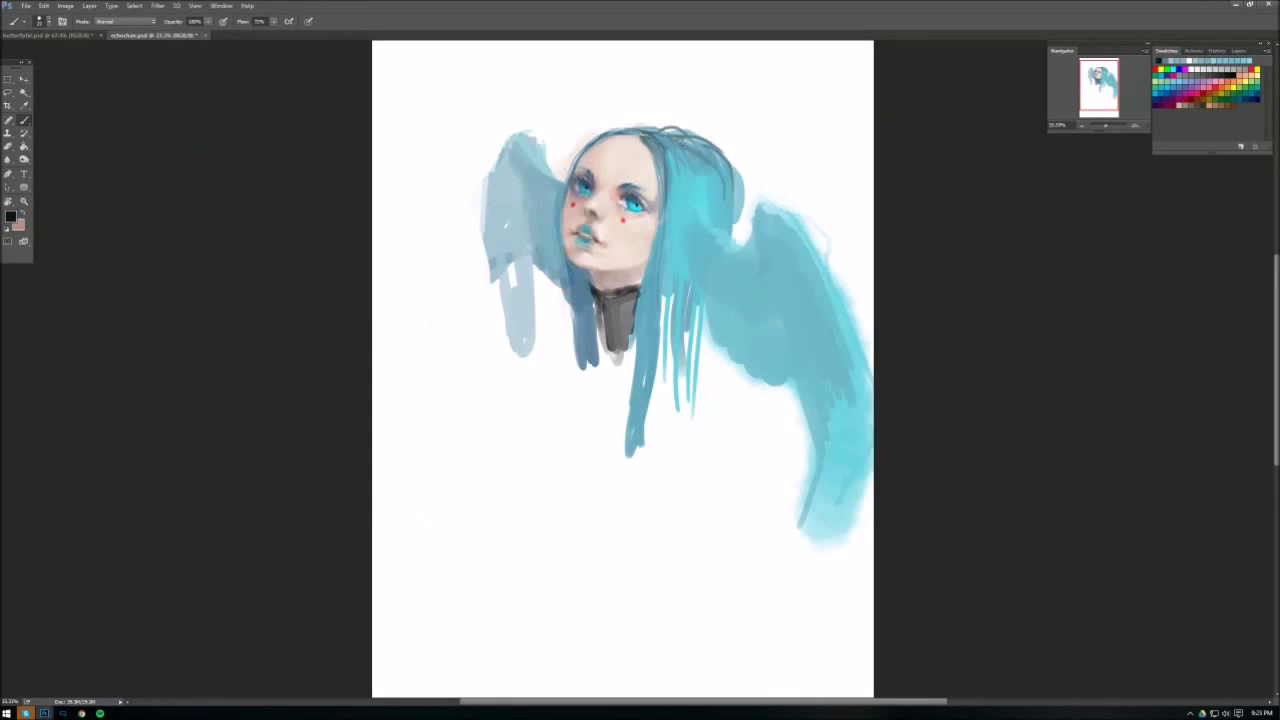
pyautogui.keyDown('alt'); pyautogui.click(700, 160); pyautogui.keyUp('alt')
pyautogui.moveTo(672, 125)
pyautogui.mouseDown()
pyautogui.moveTo(745, 150)
pyautogui.moveTo(735, 200)
pyautogui.mouseUp()
# - Flip the canvas back horizontally and draw crosshatch mesh lines over the top of the hair
pyautogui.keyDown('alt'); pyautogui.click(670, 118); pyautogui.keyUp('alt')
pyautogui.click(65, 5)
pyautogui.click(205, 134)
pyautogui.rightClick(752, 228)
pyautogui.press('Escape')
pyautogui.moveTo(540, 134); pyautogui.dragTo(495, 225)
# - Paint a thin blue strand below the neck and light strokes on the hair near the ear
pyautogui.keyDown('alt'); pyautogui.click(580, 200); pyautogui.keyUp('alt')
pyautogui.moveTo(672, 300); pyautogui.dragTo(676, 444)
pyautogui.keyDown('alt'); pyautogui.click(639, 97); pyautogui.keyUp('alt')
pyautogui.moveTo(538, 180); pyautogui.dragTo(540, 205)
pyautogui.rightClick(652, 112)
pyautogui.press('Escape')
pyautogui.keyDown('alt'); pyautogui.click(560, 165); pyautogui.keyUp('alt')
pyautogui.rightClick(670, 106)
pyautogui.press('Escape')
pyautogui.moveTo(520, 145)
pyautogui.mouseDown()
pyautogui.moveTo(515, 190)
pyautogui.moveTo(555, 245)
pyautogui.mouseUp()
# - Adjust the brush size and flip the canvas horizontally via Image > Image Rotation
pyautogui.rightClick(628, 124)
pyautogui.press('Escape')
pyautogui.press('Escape')
pyautogui.rightClick(644, 128)
pyautogui.press('Escape')
pyautogui.rightClick(688, 114)
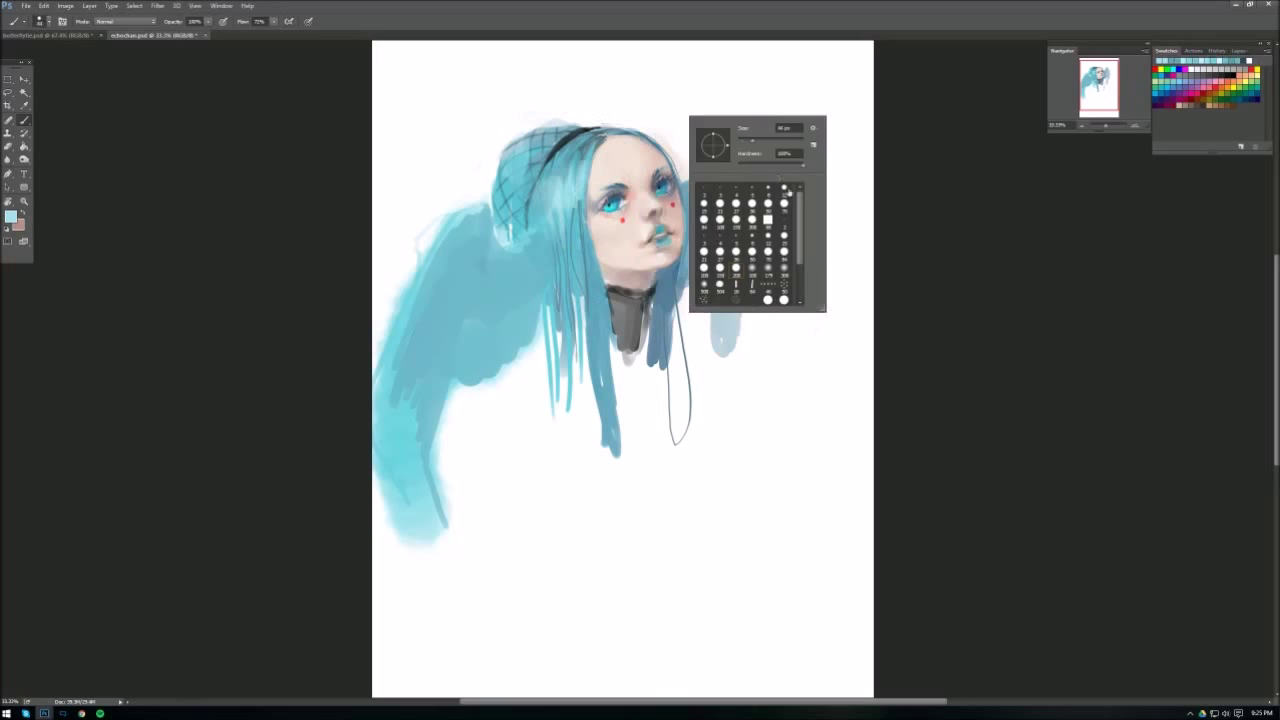
pyautogui.press('Escape')
pyautogui.hotkey('alt', 'i')
pyautogui.press('g')
pyautogui.press('h')
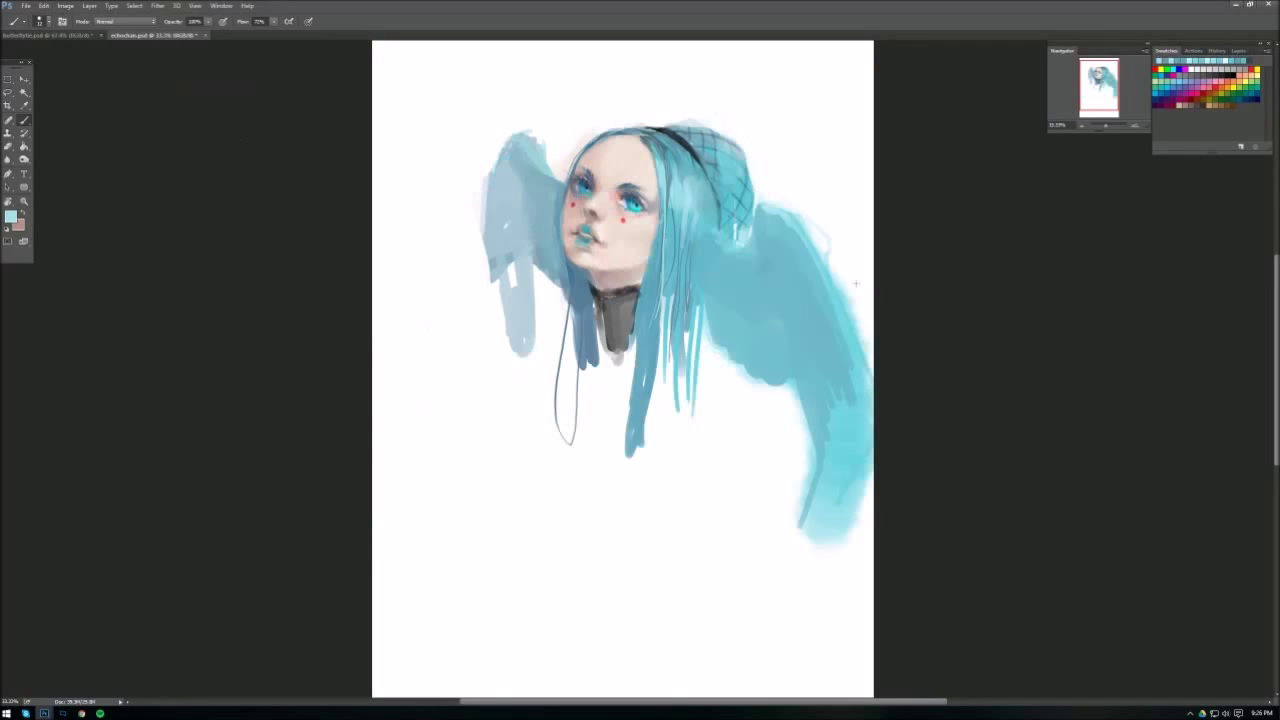
# - Paint a white stroke on the collar and white strokes fading the lower ends of both wings
pyautogui.keyDown('alt'); pyautogui.click(575, 145); pyautogui.keyUp('alt')
pyautogui.rightClick(703, 134)
pyautogui.press('Escape')
pyautogui.moveTo(598, 298); pyautogui.dragTo(600, 370)
pyautogui.rightClick(682, 186)
pyautogui.press('Escape')
pyautogui.moveTo(540, 250); pyautogui.dragTo(515, 395)
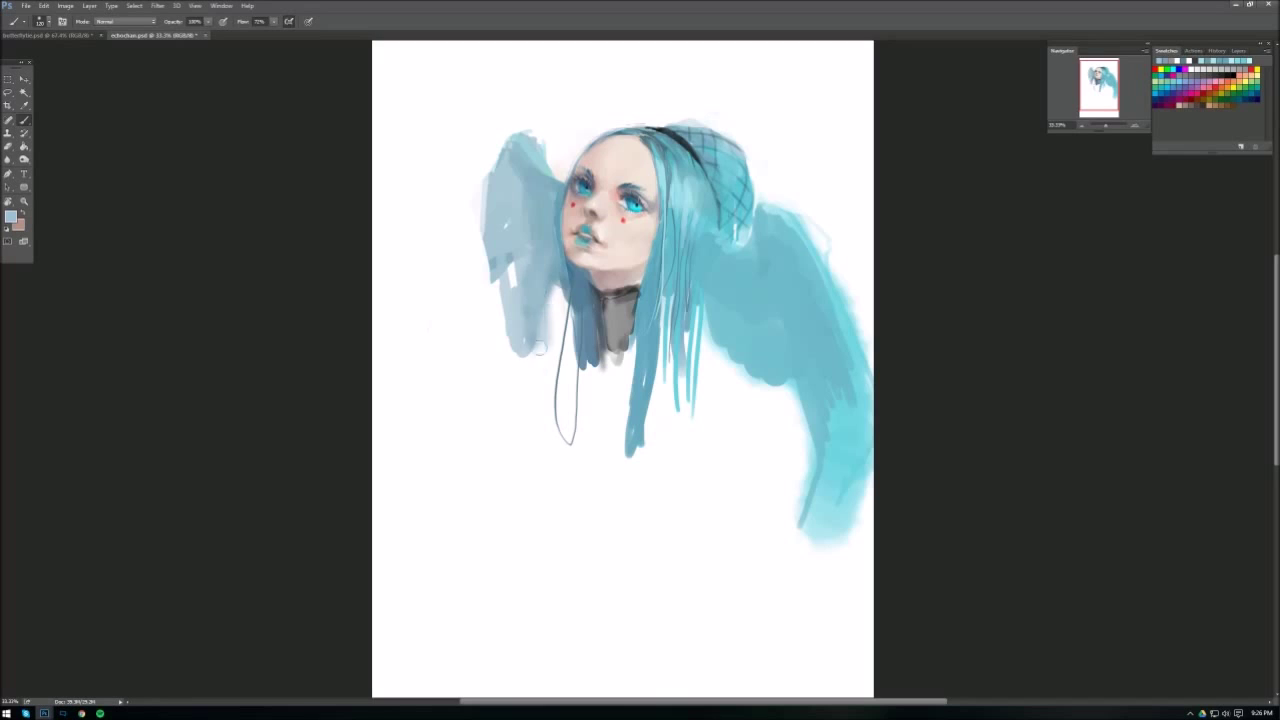
pyautogui.moveTo(800, 360)
pyautogui.mouseDown()
pyautogui.moveTo(771, 404)
pyautogui.moveTo(830, 540)
pyautogui.mouseUp()
pyautogui.moveTo(550, 280); pyautogui.dragTo(520, 395)
pyautogui.moveTo(770, 210)
pyautogui.mouseDown()
pyautogui.moveTo(805, 265)
pyautogui.moveTo(784, 302)
pyautogui.moveTo(750, 250)
pyautogui.mouseUp()
pyautogui.keyDown('alt'); pyautogui.click(790, 290); pyautogui.keyUp('alt')
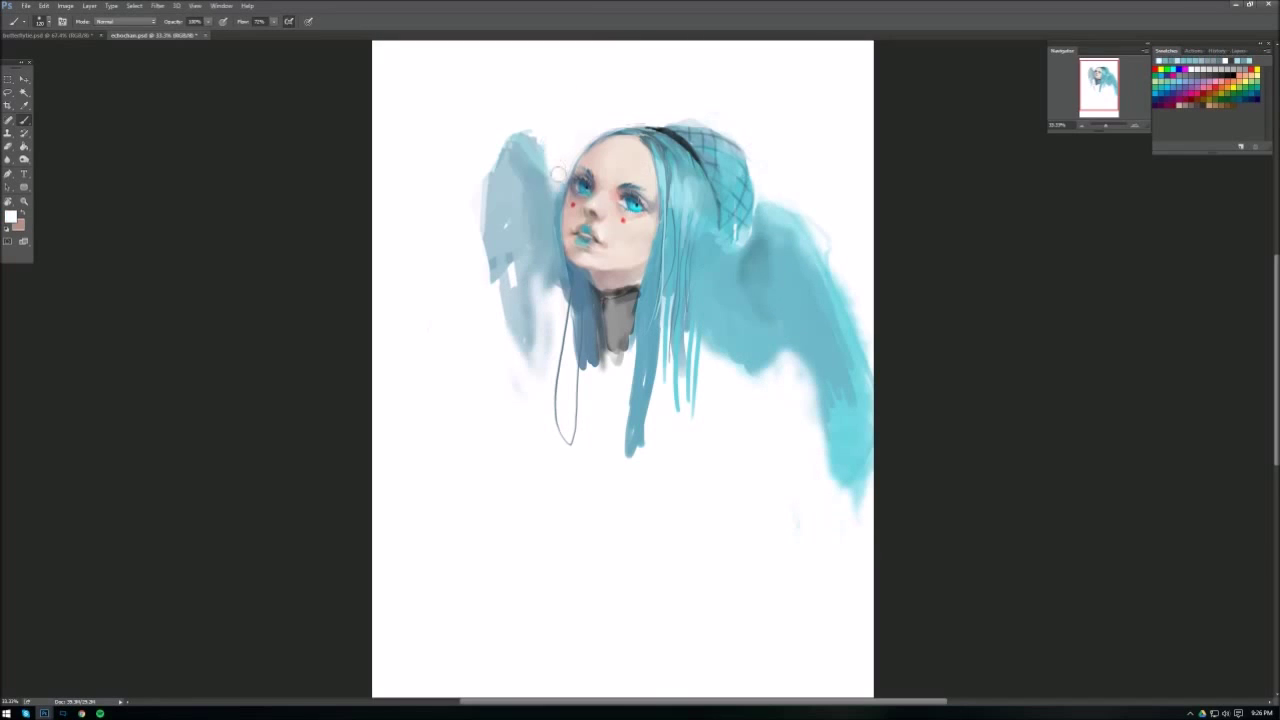
# - Paint dark grey shoulders, torso and arms below the neck
pyautogui.moveTo(600, 350); pyautogui.dragTo(525, 380)
pyautogui.moveTo(645, 335); pyautogui.dragTo(760, 430)
pyautogui.moveTo(560, 365)
pyautogui.mouseDown()
pyautogui.moveTo(515, 440)
pyautogui.moveTo(565, 630)
pyautogui.mouseUp()
pyautogui.moveTo(745, 420); pyautogui.dragTo(705, 600)
pyautogui.moveTo(560, 380); pyautogui.dragTo(600, 640)
pyautogui.moveTo(640, 330); pyautogui.dragTo(660, 640)
# - Add a central cyan hair strand, shade the left hair darker, and paint over the right shoulder
pyautogui.moveTo(665, 290); pyautogui.dragTo(650, 530)
pyautogui.moveTo(575, 300); pyautogui.dragTo(545, 555)
pyautogui.rightClick(735, 232)
pyautogui.moveTo(540, 340)
pyautogui.mouseDown()
pyautogui.moveTo(540, 420)
pyautogui.moveTo(555, 440)
pyautogui.mouseUp()
pyautogui.moveTo(562, 285)
pyautogui.mouseDown()
pyautogui.moveTo(603, 325)
pyautogui.moveTo(585, 385)
pyautogui.mouseUp()
pyautogui.moveTo(612, 305); pyautogui.dragTo(600, 395)
pyautogui.moveTo(540, 400); pyautogui.dragTo(535, 486)
pyautogui.moveTo(750, 330); pyautogui.dragTo(690, 445)
pyautogui.moveTo(680, 320)
pyautogui.mouseDown()
pyautogui.moveTo(740, 370)
pyautogui.moveTo(755, 585)
pyautogui.mouseUp()
# - Sketch loose light cyan strokes over and below the lower body, including a large bottom loop
pyautogui.moveTo(740, 470); pyautogui.dragTo(640, 630)
pyautogui.moveTo(535, 530); pyautogui.dragTo(620, 675)
pyautogui.moveTo(530, 555); pyautogui.dragTo(415, 645)
pyautogui.moveTo(600, 690); pyautogui.dragTo(800, 615)
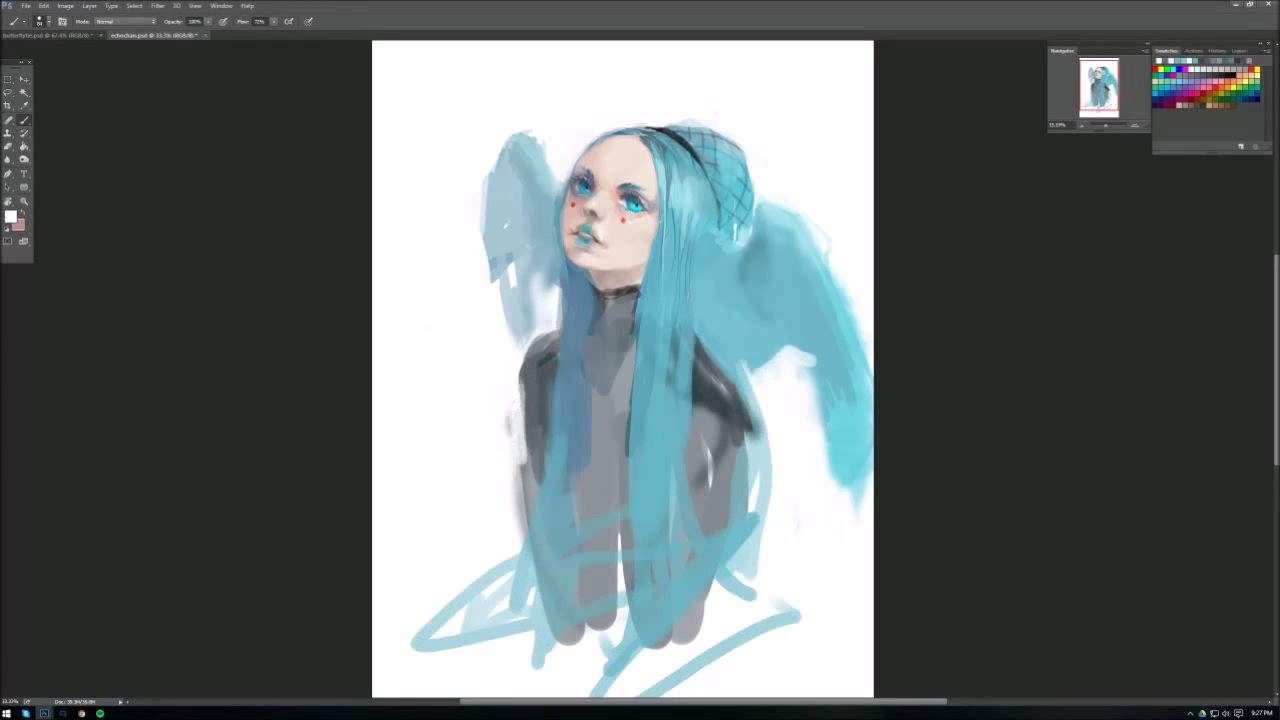
# - Lay broad dark strokes down the torso and darken the hair over it
pyautogui.moveTo(600, 340); pyautogui.dragTo(600, 640)
pyautogui.moveTo(710, 400); pyautogui.dragTo(705, 555)
pyautogui.moveTo(545, 355); pyautogui.dragTo(545, 560)
pyautogui.moveTo(605, 335); pyautogui.dragTo(600, 615)
pyautogui.rightClick(768, 222)
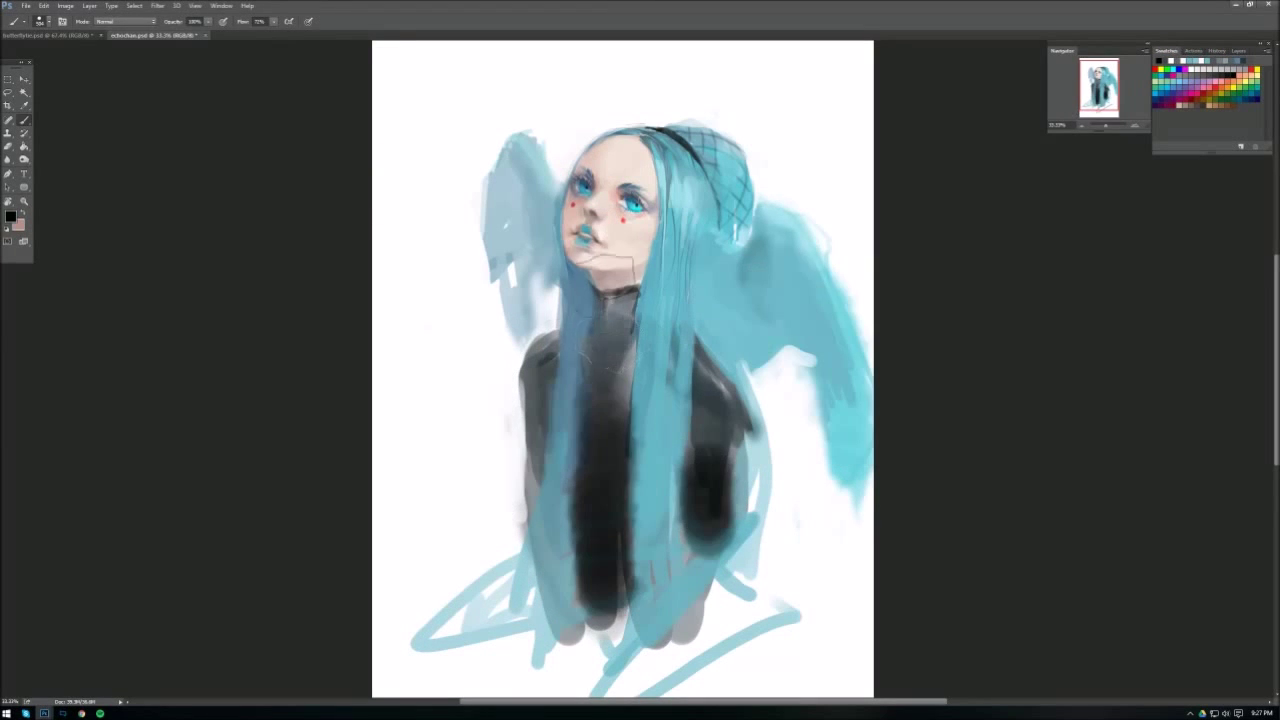
pyautogui.moveTo(660, 415); pyautogui.dragTo(655, 600)
pyautogui.moveTo(555, 355)
pyautogui.mouseDown()
pyautogui.moveTo(550, 470)
pyautogui.moveTo(700, 620)
pyautogui.mouseUp()
pyautogui.rightClick(786, 270)
# - With a pale bluish-white, paint fine light hair strands on the right and left
pyautogui.click(862, 410)
pyautogui.rightClick(738, 316)
pyautogui.rightClick(756, 284)
pyautogui.moveTo(677, 282); pyautogui.dragTo(677, 404)
pyautogui.rightClick(744, 226)
pyautogui.moveTo(659, 328); pyautogui.dragTo(659, 408)
pyautogui.moveTo(646, 320); pyautogui.dragTo(645, 405)
pyautogui.rightClick(688, 262)
pyautogui.moveTo(565, 347); pyautogui.dragTo(570, 400)
pyautogui.rightClick(692, 240)
pyautogui.moveTo(575, 324); pyautogui.dragTo(578, 405)
pyautogui.rightClick(656, 226)
pyautogui.rightClick(634, 340)
# - Paint cyan hair strands down over the shirt, then flip the canvas horizontally
pyautogui.moveTo(572, 408); pyautogui.dragTo(570, 505)
pyautogui.moveTo(665, 440); pyautogui.dragTo(666, 492)
pyautogui.moveTo(626, 412); pyautogui.dragTo(627, 494)
pyautogui.moveTo(688, 446); pyautogui.dragTo(689, 494)
pyautogui.moveTo(698, 394); pyautogui.dragTo(699, 485)
pyautogui.moveTo(700, 338); pyautogui.dragTo(705, 486)
pyautogui.moveTo(542, 392); pyautogui.dragTo(545, 472)
pyautogui.moveTo(584, 488); pyautogui.dragTo(586, 590)
pyautogui.click(65, 5)
pyautogui.click(186, 142)
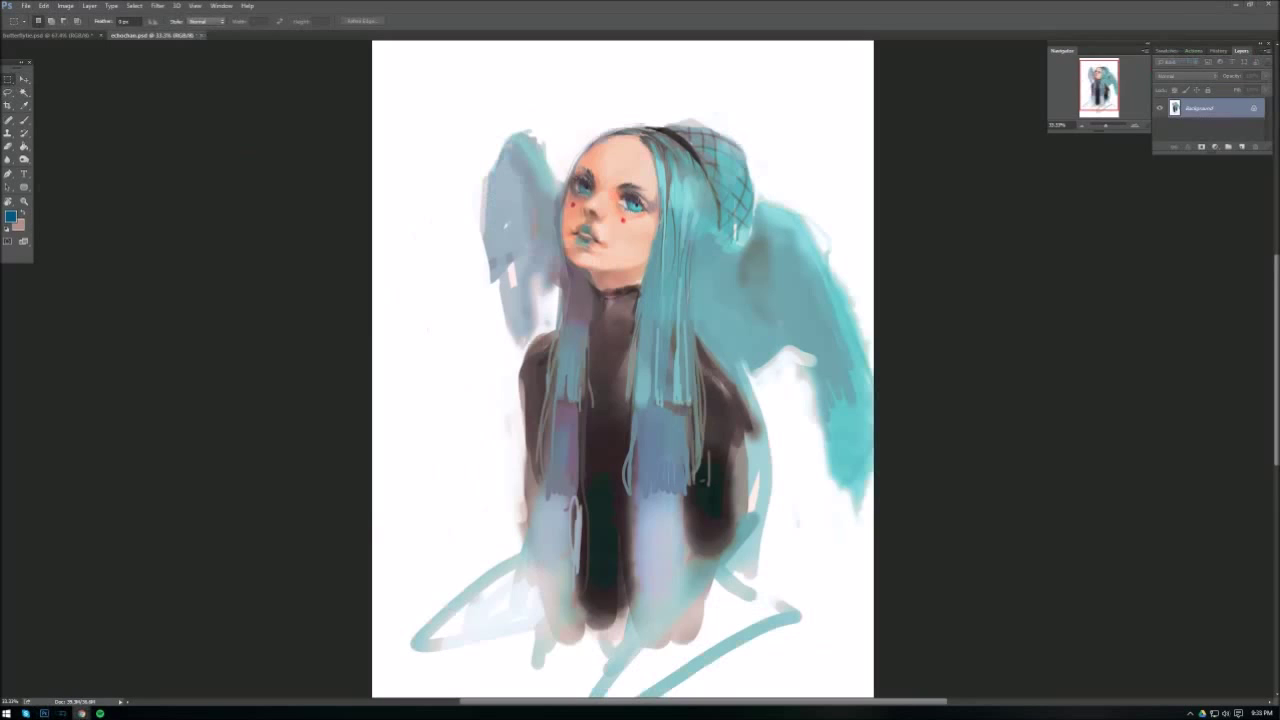
# - Paint dark strokes on the shirt near the neck and down its left side
pyautogui.press('b')
pyautogui.rightClick(680, 302)
pyautogui.moveTo(615, 305); pyautogui.dragTo(622, 410)
pyautogui.rightClick(700, 222)
pyautogui.moveTo(545, 330); pyautogui.dragTo(538, 445)
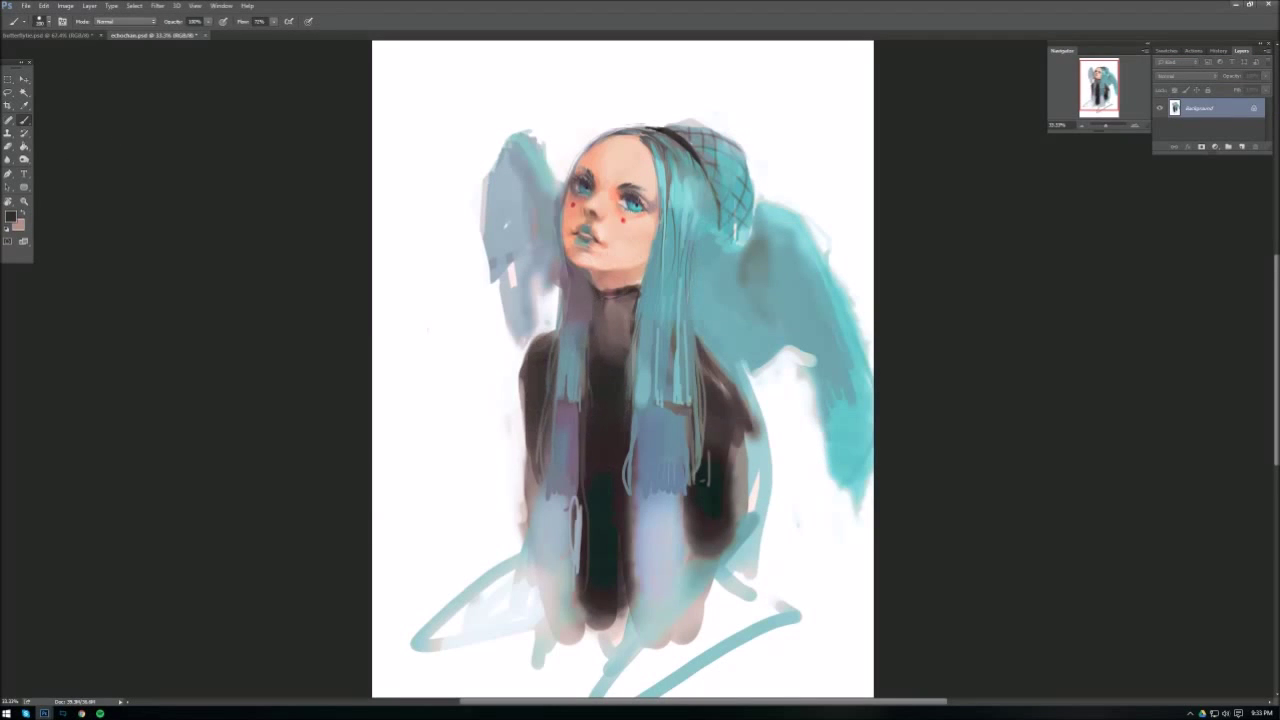
# - Add light pink skin strokes near the chin and neck
pyautogui.rightClick(662, 258)
pyautogui.keyDown('alt'); pyautogui.click(615, 268); pyautogui.keyUp('alt')
pyautogui.rightClick(678, 198)
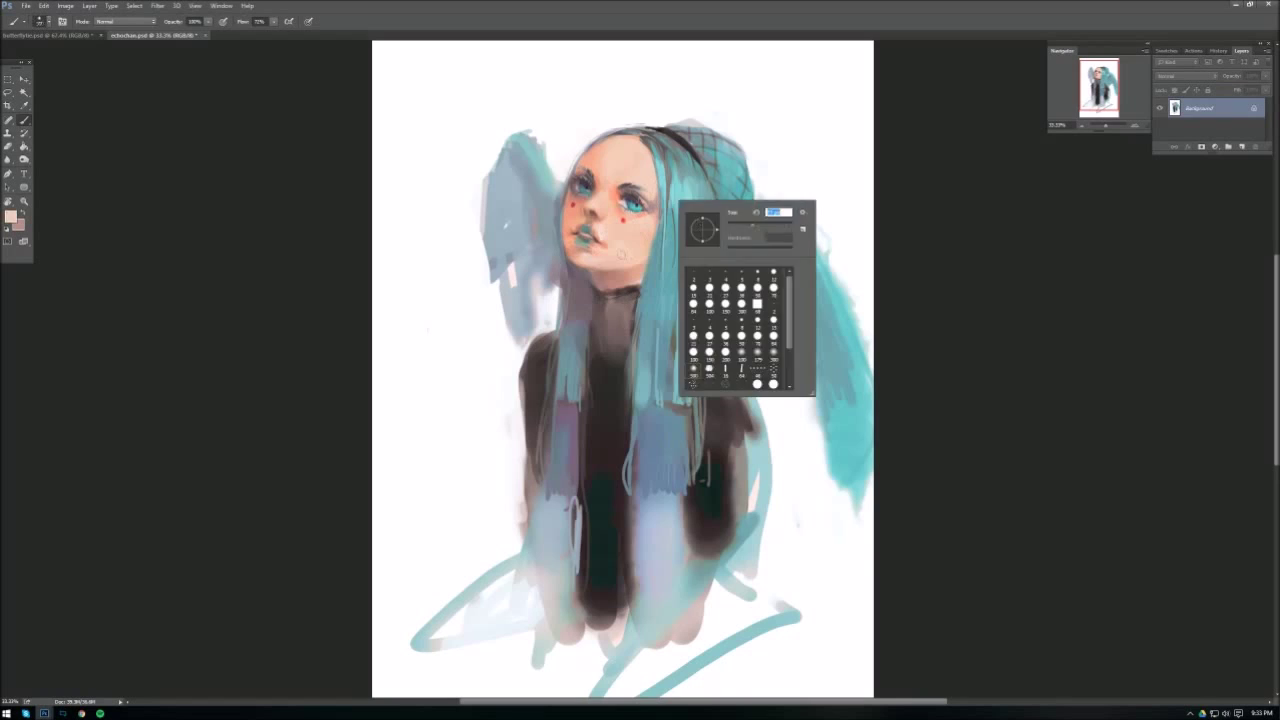
pyautogui.moveTo(592, 264); pyautogui.dragTo(608, 270)
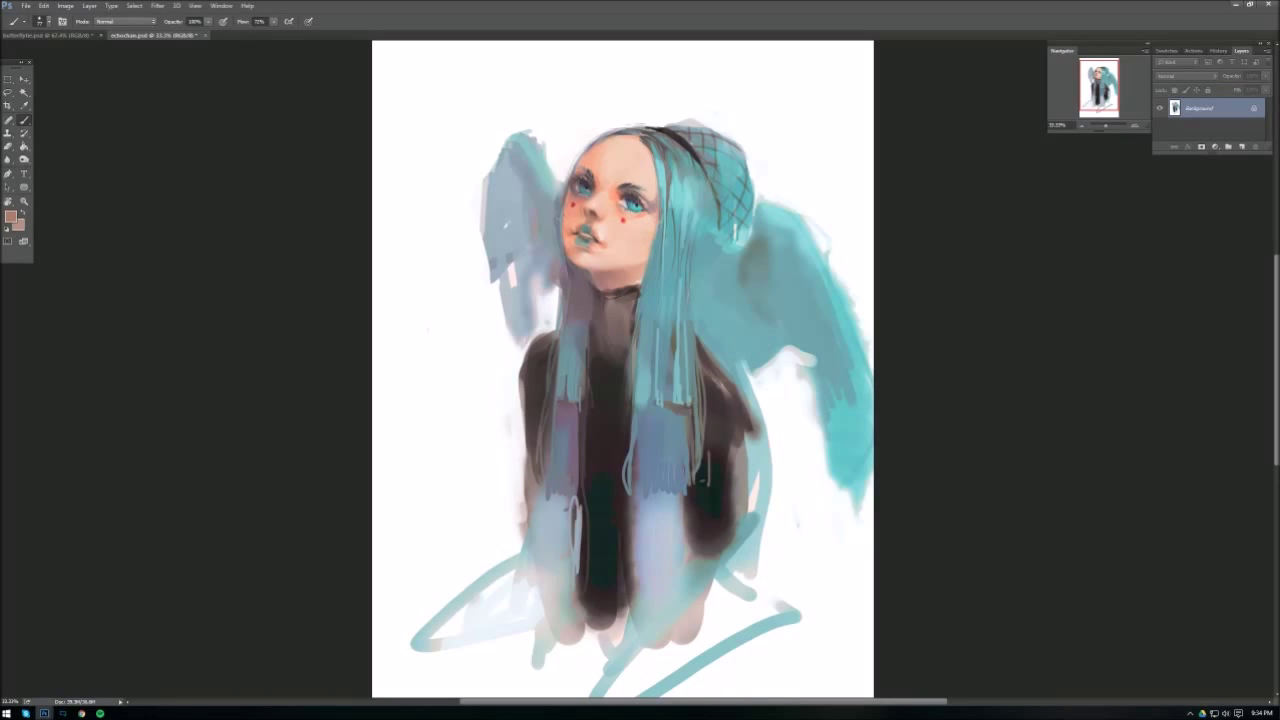
pyautogui.click(65, 5)
pyautogui.moveTo(85, 97)
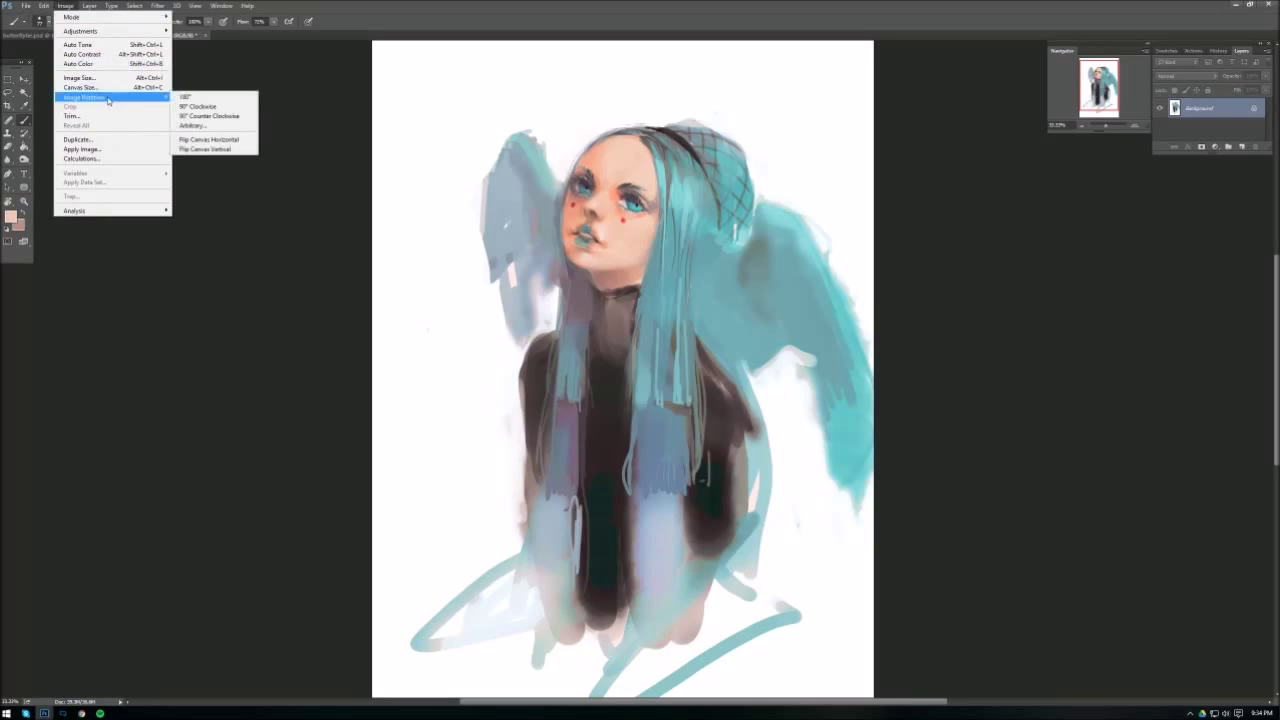
# - Flip the canvas horizontally and paint a dark brown stroke on the left shoulder
pyautogui.click(182, 140)
pyautogui.keyDown('alt'); pyautogui.click(605, 277); pyautogui.keyUp('alt')
pyautogui.rightClick(660, 258)
pyautogui.moveTo(538, 352); pyautogui.dragTo(540, 398)
# - Add grainy dark texture to the turtleneck with a textured brush
pyautogui.rightClick(637, 317)
pyautogui.click(642, 354)
pyautogui.moveTo(614, 300); pyautogui.dragTo(648, 350)
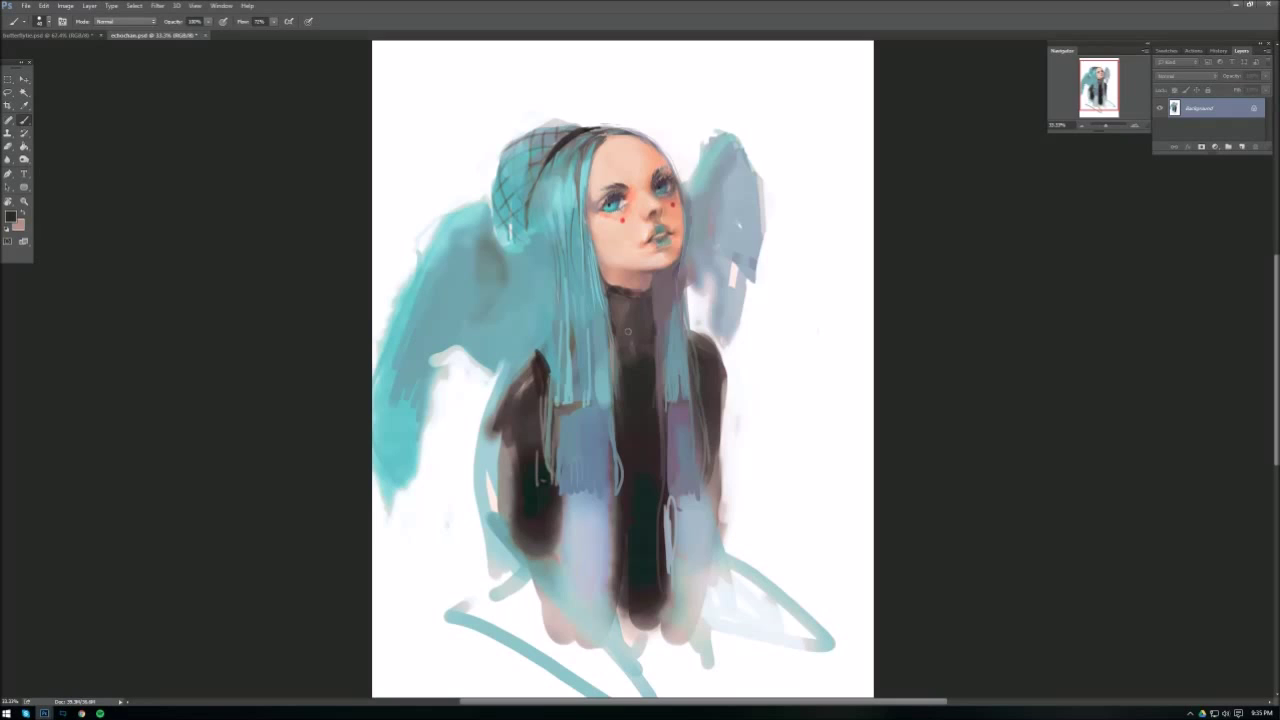
# - Sample dusty pink and blue-grey colours, then flip the canvas horizontally again
pyautogui.keyDown('alt'); pyautogui.click(770, 280); pyautogui.keyUp('alt')
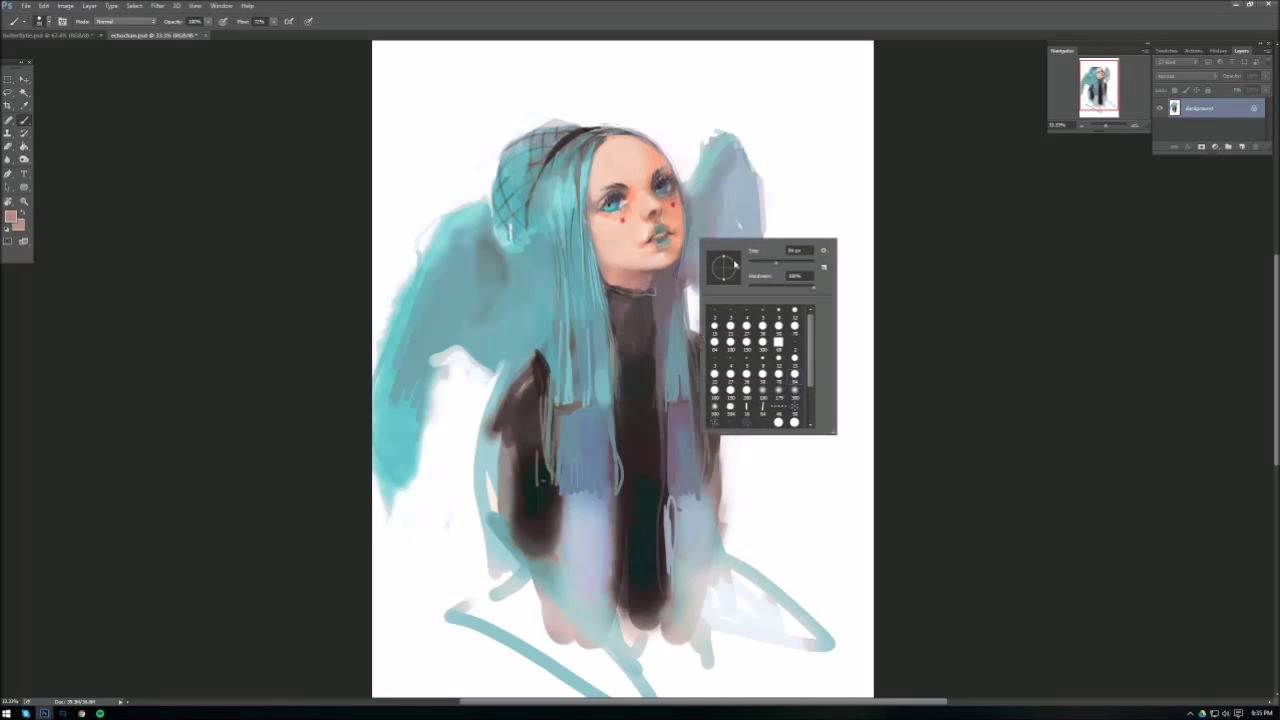
pyautogui.rightClick(708, 238)
pyautogui.keyDown('alt'); pyautogui.click(725, 255); pyautogui.keyUp('alt')
pyautogui.click(65, 5)
pyautogui.click(210, 150)
pyautogui.scroll(5, 640, 360)
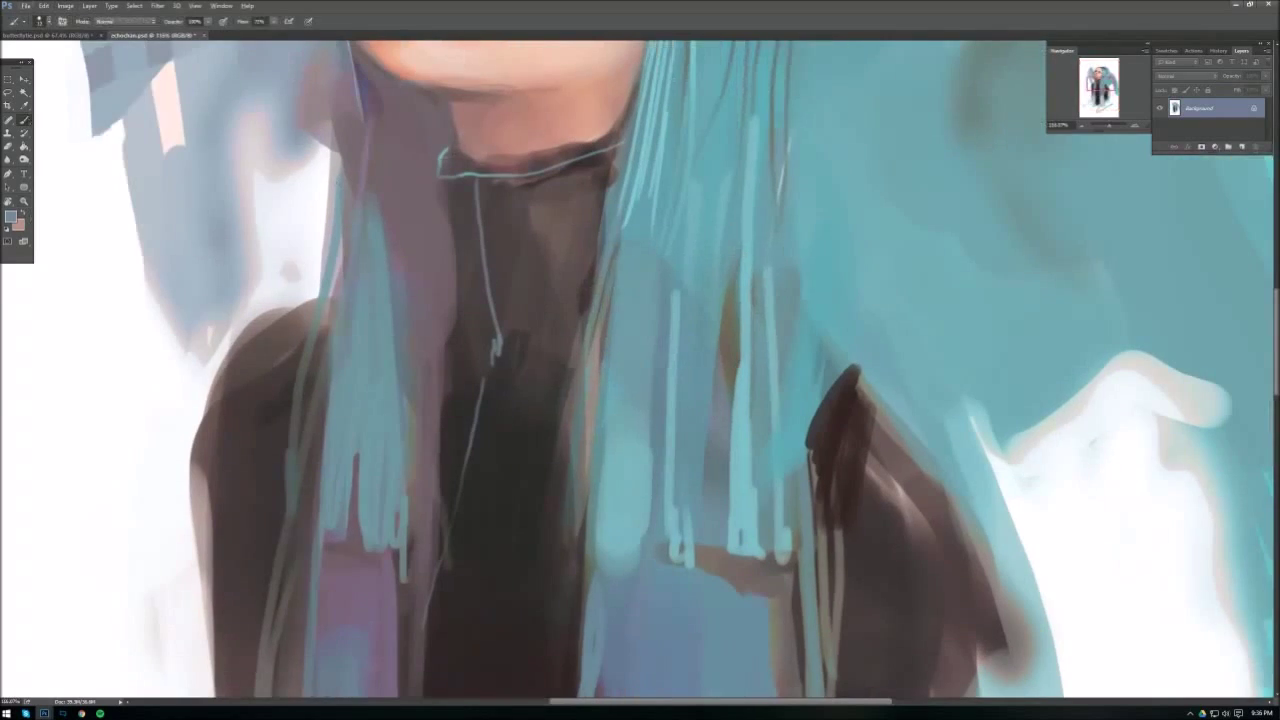
# - Paint small dark strokes along the neck's left edge and the collar
pyautogui.keyDown('alt'); pyautogui.click(688, 227); pyautogui.keyUp('alt')
pyautogui.moveTo(442, 178); pyautogui.dragTo(446, 236)
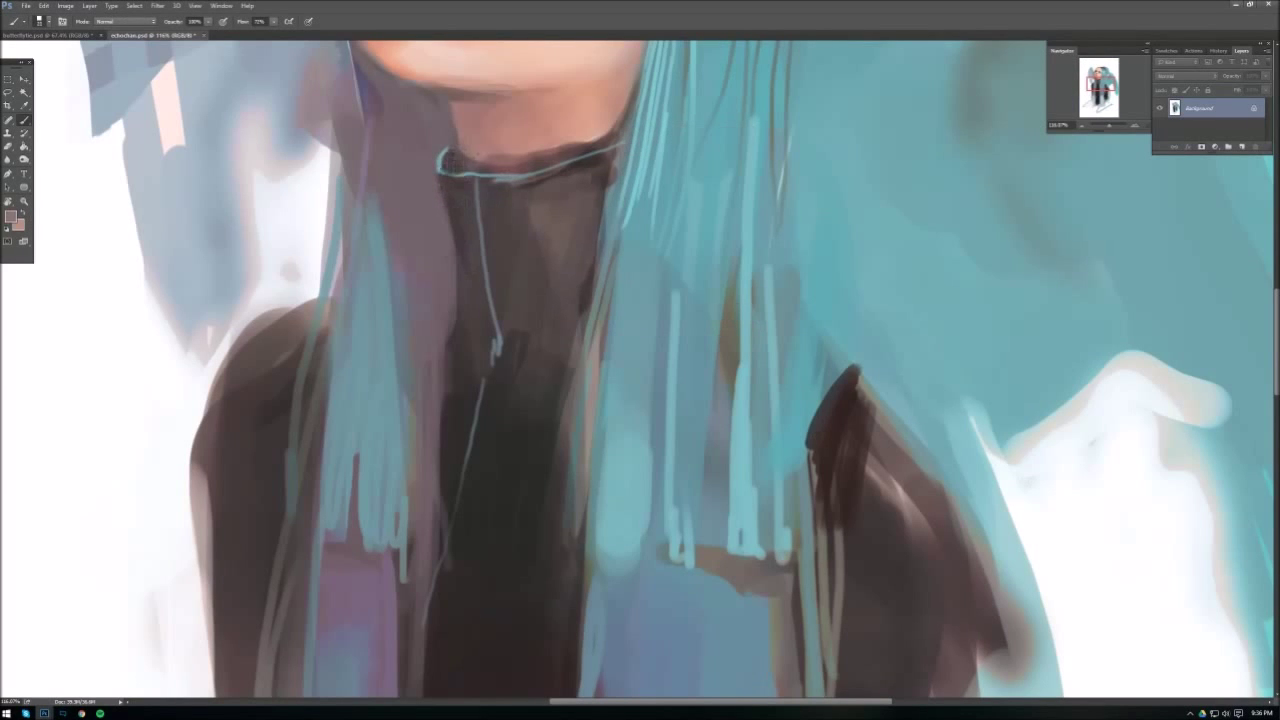
pyautogui.keyDown('alt'); pyautogui.click(470, 152); pyautogui.keyUp('alt')
pyautogui.rightClick(486, 154)
pyautogui.press('Escape')
pyautogui.moveTo(520, 160)
pyautogui.mouseDown()
pyautogui.moveTo(605, 145)
pyautogui.moveTo(565, 214)
pyautogui.mouseUp()
# - Sample hair colours and draw a thin dark line down the collar's left edge
pyautogui.keyDown('alt'); pyautogui.click(718, 192); pyautogui.keyUp('alt')
pyautogui.keyDown('alt'); pyautogui.click(666, 181); pyautogui.keyUp('alt')
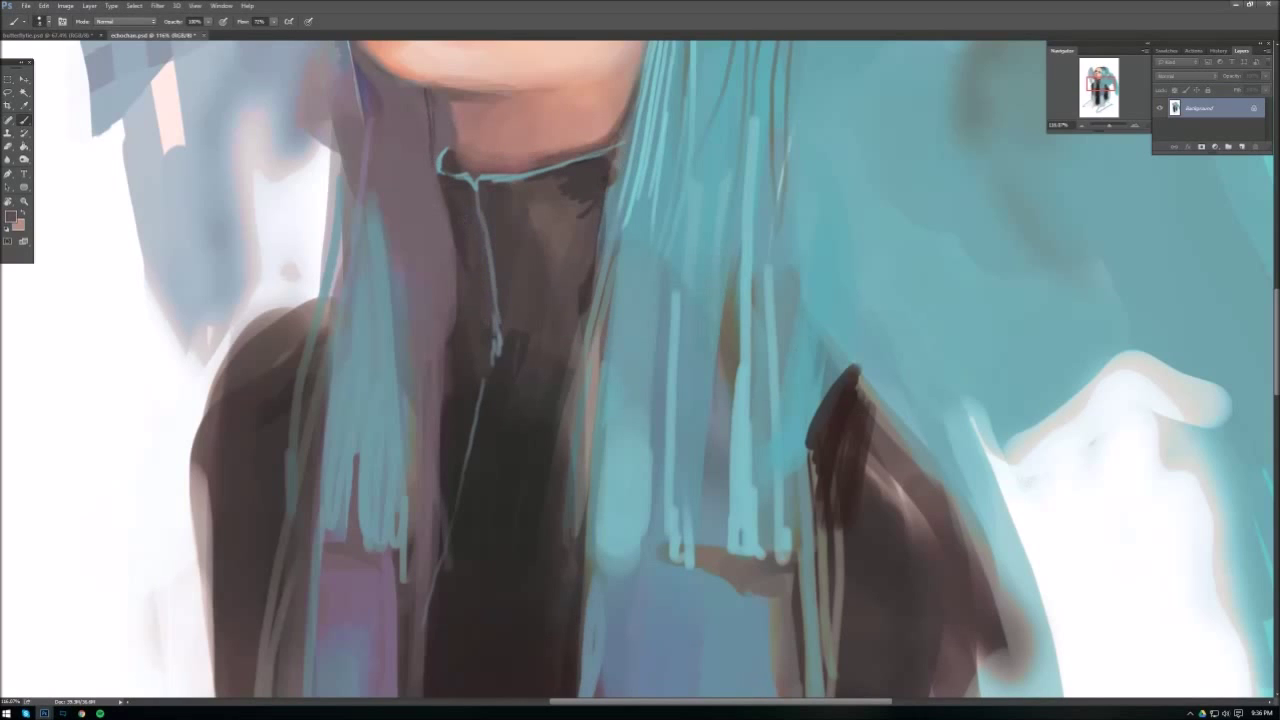
pyautogui.moveTo(427, 120); pyautogui.dragTo(436, 350)
pyautogui.rightClick(509, 121)
pyautogui.press('Escape')
# - Fit the whole painting on screen and return to the Brush tool
pyautogui.press('z')
pyautogui.rightClick(697, 192)
pyautogui.click(697, 192)
pyautogui.press('b')
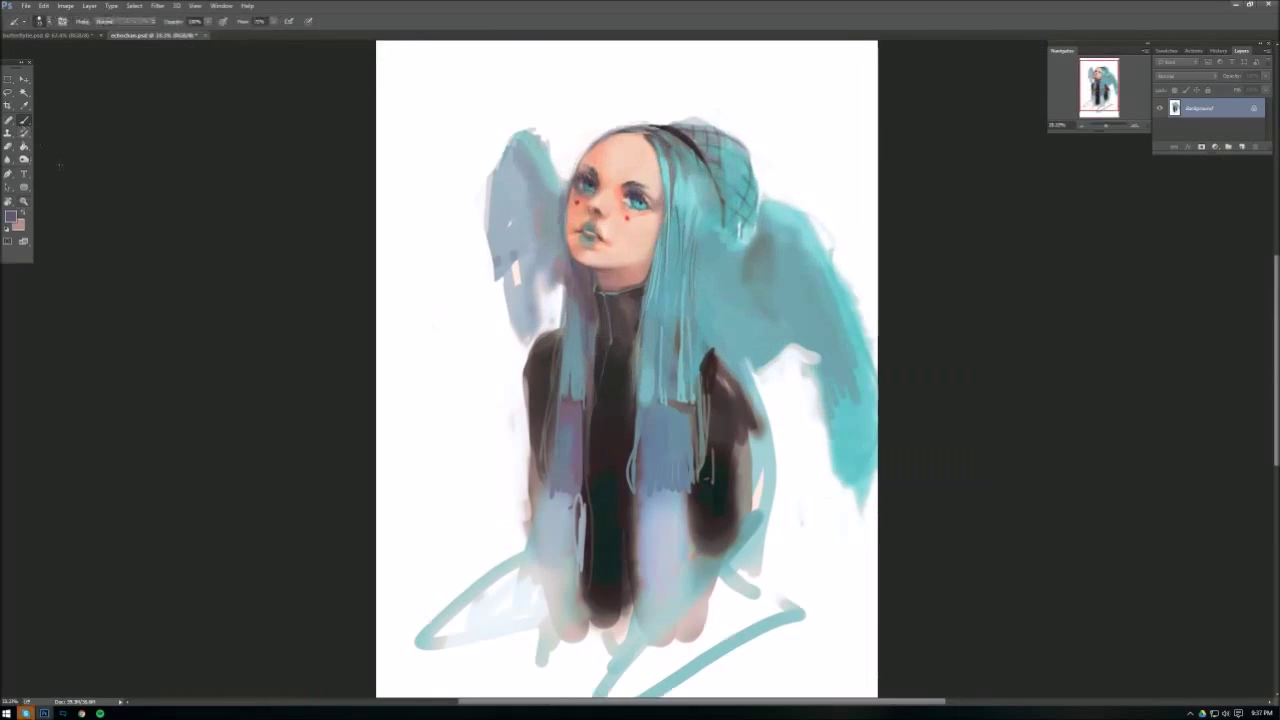
# - Undo the last stroke, resize the brush and paint a dark stroke along the jacket's right shoulder
pyautogui.keyDown('alt'); pyautogui.click(754, 374); pyautogui.keyUp('alt')
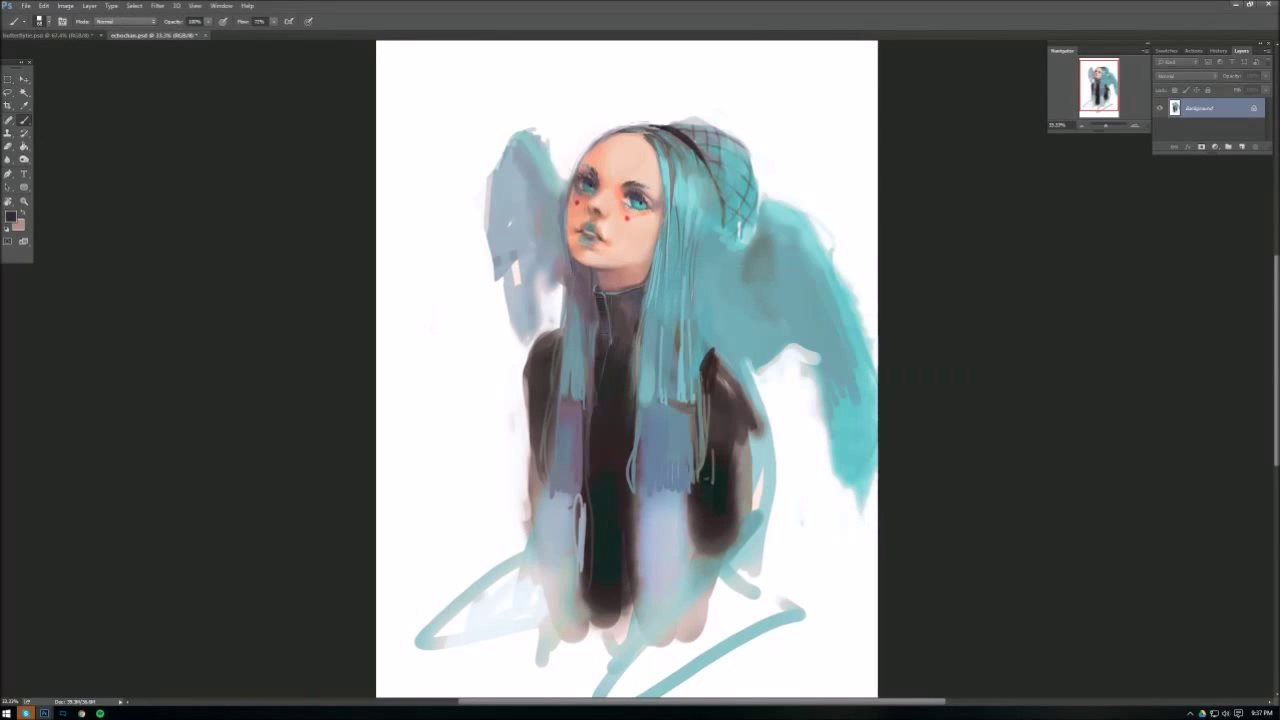
pyautogui.hotkey('ctrl', 'z')
pyautogui.hotkey('ctrl', 'z')
pyautogui.hotkey('ctrl', 'z')
pyautogui.hotkey('ctrl', 'z')
pyautogui.rightClick(692, 278)
pyautogui.press('Escape')
pyautogui.rightClick(698, 228)
pyautogui.press('Escape')
pyautogui.keyDown('alt'); pyautogui.click(760, 250); pyautogui.keyUp('alt')
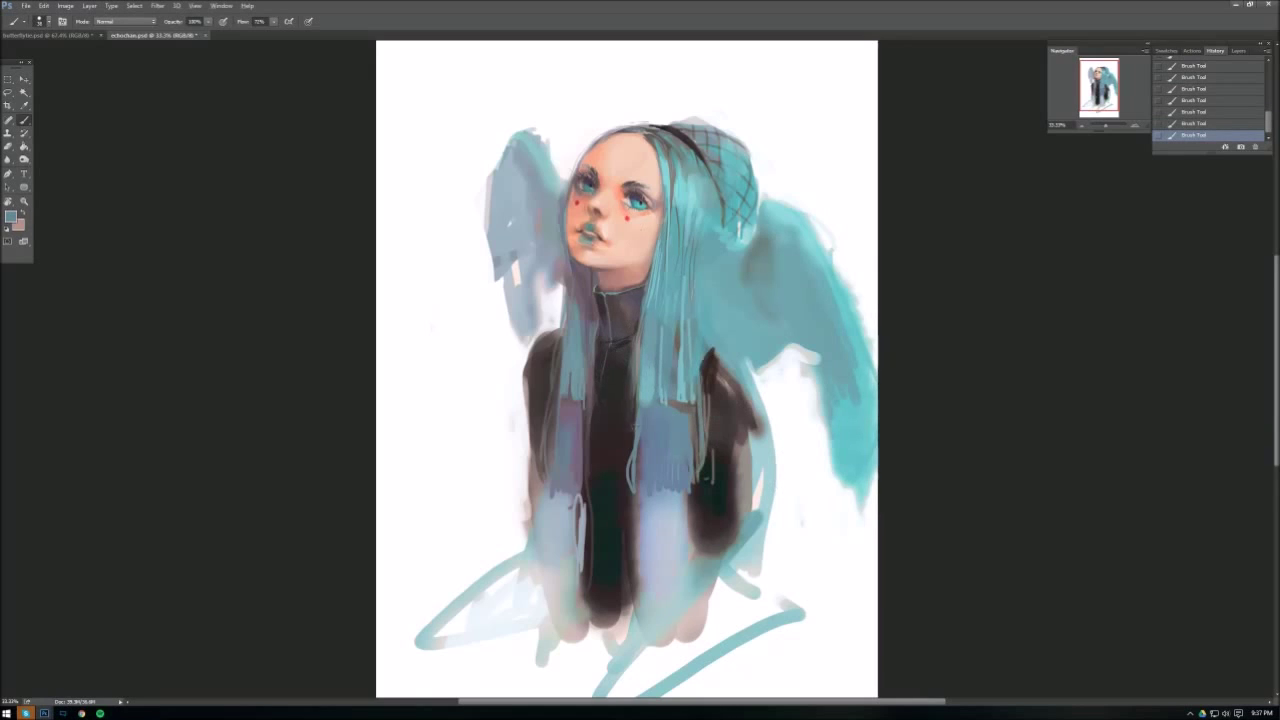
pyautogui.keyDown('alt'); pyautogui.click(720, 360); pyautogui.keyUp('alt')
pyautogui.moveTo(704, 328)
pyautogui.mouseDown()
pyautogui.moveTo(740, 385)
pyautogui.moveTo(745, 505)
pyautogui.mouseUp()
# - Fill the jacket's right side with dark paint and trim its right edge with white
pyautogui.rightClick(780, 296)
pyautogui.press('Escape')
pyautogui.moveTo(742, 440); pyautogui.dragTo(718, 570)
pyautogui.keyDown('alt'); pyautogui.click(761, 374); pyautogui.keyUp('alt')
pyautogui.moveTo(765, 382); pyautogui.dragTo(762, 510)
pyautogui.moveTo(756, 408); pyautogui.dragTo(752, 520)
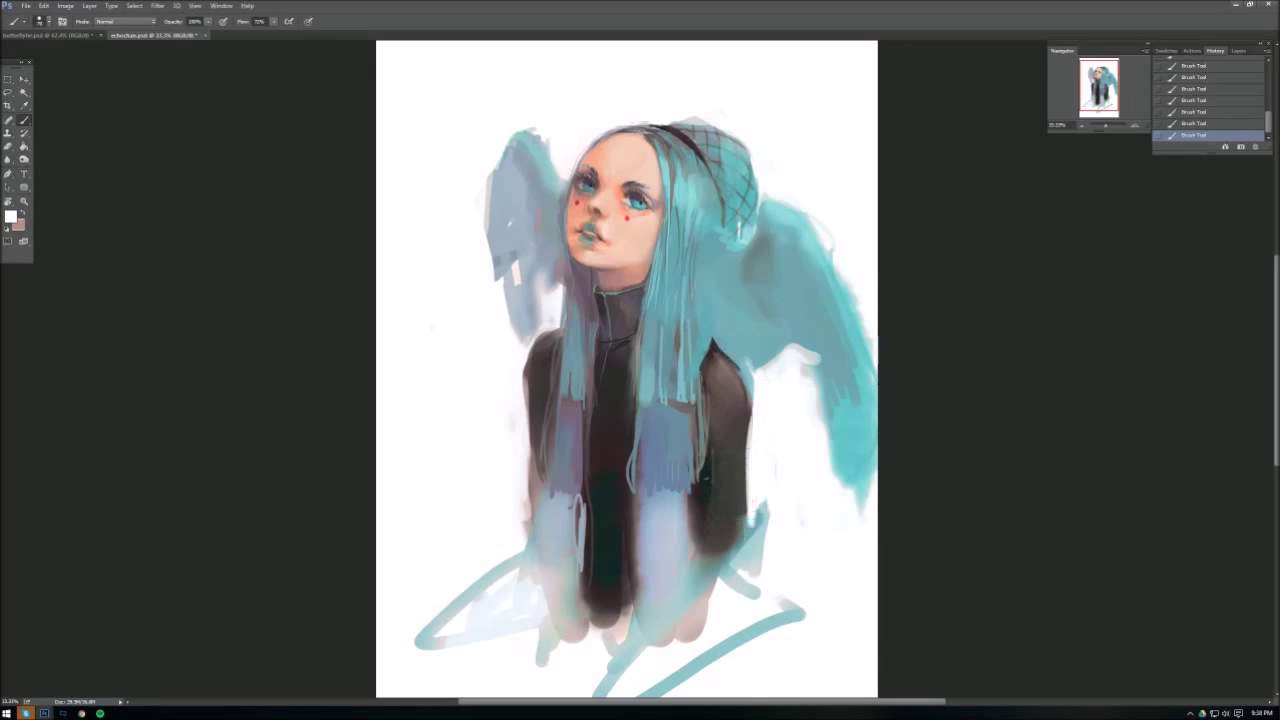
# - Paint thin grey strands and pale strokes over the lower figure, hiding the teal outlines
pyautogui.moveTo(555, 568)
pyautogui.mouseDown()
pyautogui.moveTo(515, 672)
pyautogui.moveTo(478, 668)
pyautogui.moveTo(770, 600)
pyautogui.mouseUp()
pyautogui.keyDown('alt'); pyautogui.click(510, 565); pyautogui.keyUp('alt')
pyautogui.moveTo(715, 520); pyautogui.dragTo(620, 640)
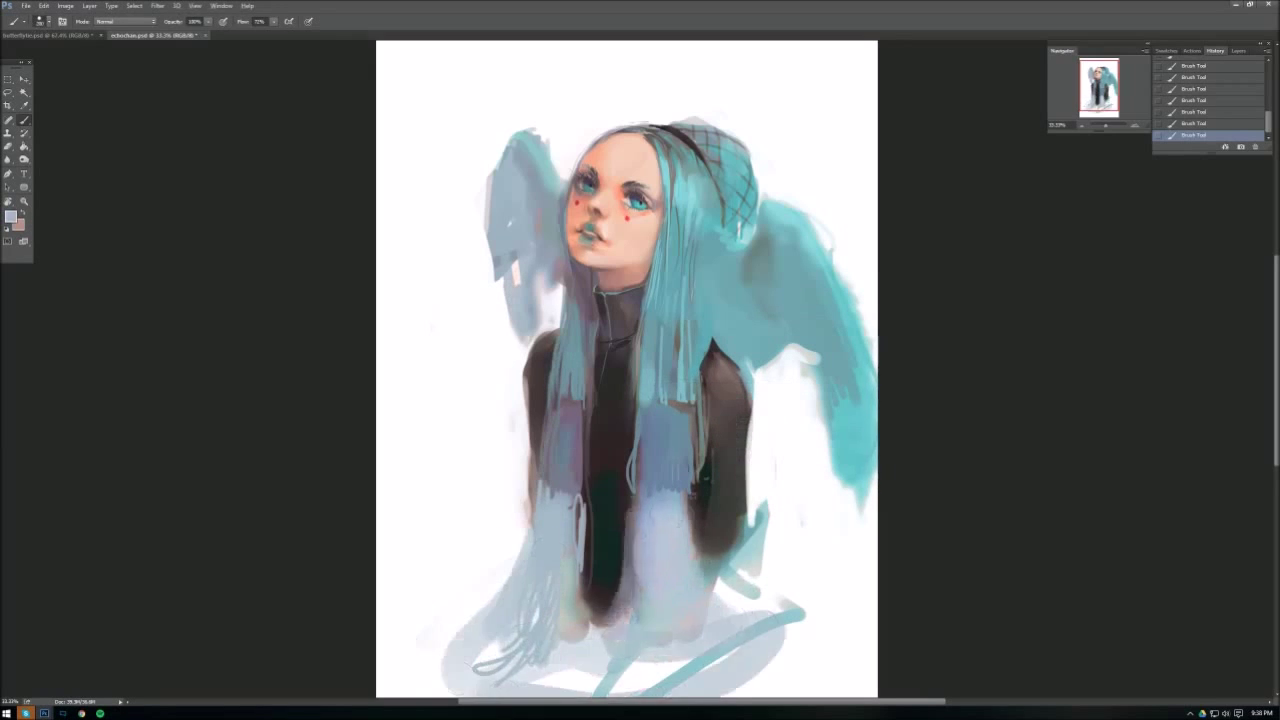
pyautogui.moveTo(660, 500); pyautogui.dragTo(600, 680)
pyautogui.moveTo(520, 690); pyautogui.dragTo(760, 420)
# - Sweep pale grey-blue hair across the bottom of the figure toward the lower left
pyautogui.moveTo(760, 360); pyautogui.dragTo(790, 640)
pyautogui.moveTo(700, 390); pyautogui.dragTo(760, 660)
pyautogui.moveTo(530, 525); pyautogui.dragTo(457, 606)
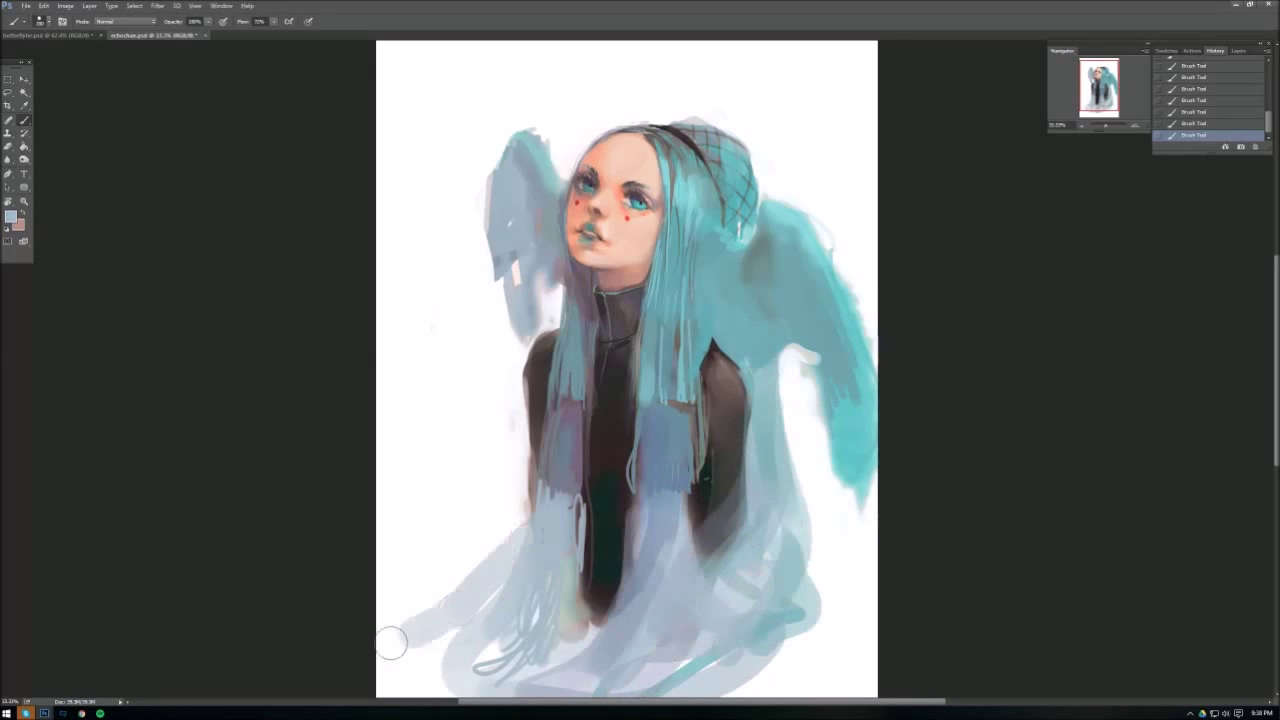
pyautogui.moveTo(380, 680); pyautogui.dragTo(880, 600)
# - Paint a diamond-shaped opening on the chest and recolour it peach
pyautogui.rightClick(728, 380)
pyautogui.press('Escape')
pyautogui.rightClick(702, 296)
pyautogui.press('Escape')
pyautogui.keyDown('alt'); pyautogui.click(720, 420); pyautogui.keyUp('alt')
pyautogui.moveTo(590, 375)
pyautogui.mouseDown()
pyautogui.moveTo(635, 455)
pyautogui.moveTo(615, 450)
pyautogui.mouseUp()
pyautogui.keyDown('alt'); pyautogui.click(632, 212); pyautogui.keyUp('alt')
pyautogui.moveTo(585, 400); pyautogui.dragTo(635, 440)
# - Refine the peach chest diamond and add dark V strokes over the opening
pyautogui.rightClick(700, 282)
pyautogui.press('Escape')
pyautogui.moveTo(595, 390); pyautogui.dragTo(630, 435)
pyautogui.rightClick(692, 298)
pyautogui.press('Escape')
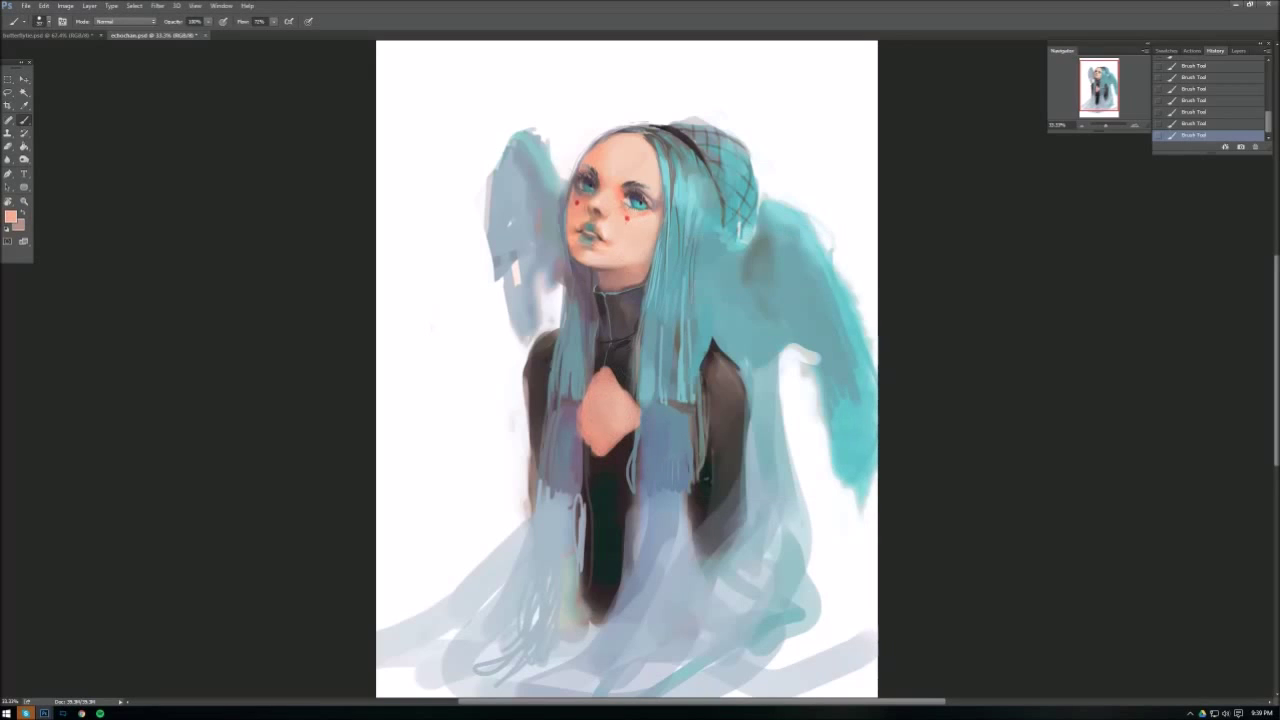
pyautogui.rightClick(744, 282)
pyautogui.keyDown('alt'); pyautogui.click(720, 420); pyautogui.keyUp('alt')
pyautogui.moveTo(600, 370); pyautogui.dragTo(630, 405)
# - Repaint the dark top around the chest opening with teal and grey strokes
pyautogui.rightClick(714, 298)
pyautogui.press('Escape')
pyautogui.moveTo(580, 450)
pyautogui.mouseDown()
pyautogui.moveTo(620, 485)
pyautogui.moveTo(600, 620)
pyautogui.mouseUp()
pyautogui.keyDown('alt'); pyautogui.click(615, 464); pyautogui.keyUp('alt')
pyautogui.rightClick(704, 300)
pyautogui.press('Escape')
pyautogui.moveTo(580, 420); pyautogui.dragTo(585, 552)
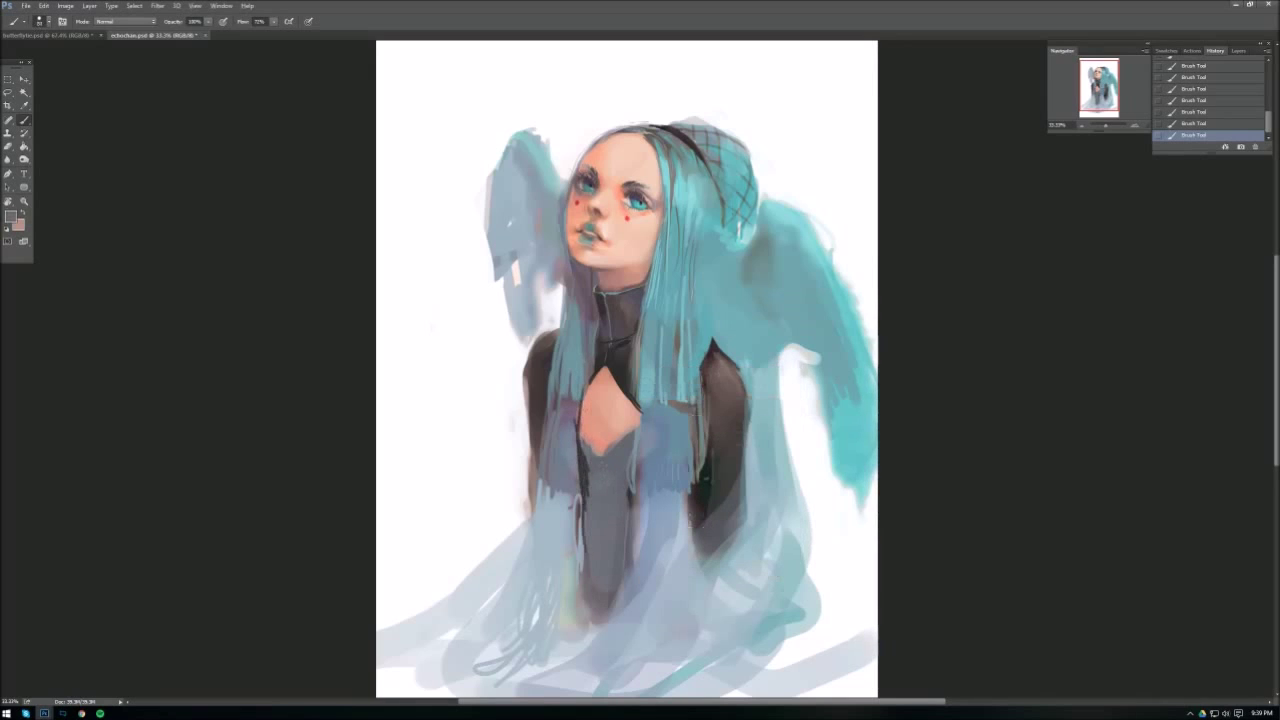
pyautogui.moveTo(590, 500)
pyautogui.mouseDown()
pyautogui.moveTo(605, 620)
pyautogui.moveTo(604, 540)
pyautogui.moveTo(580, 636)
pyautogui.mouseUp()
# - Lighten the chest opening with peach, then flip the canvas horizontally to check
pyautogui.keyDown('alt'); pyautogui.click(605, 420); pyautogui.keyUp('alt')
pyautogui.moveTo(640, 368); pyautogui.dragTo(635, 468)
pyautogui.click(65, 5)
pyautogui.click(205, 130)
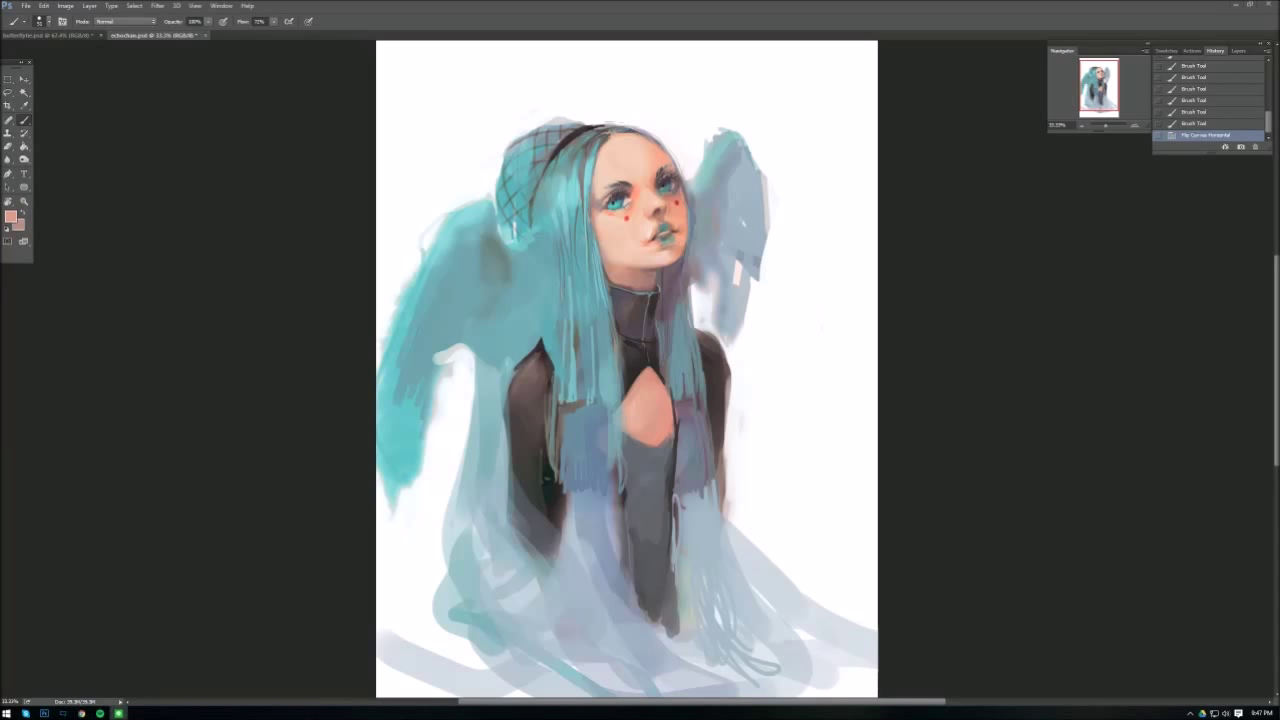
# - Warm the chest skin with pink texture and peach paint
pyautogui.moveTo(635, 400); pyautogui.dragTo(652, 430)
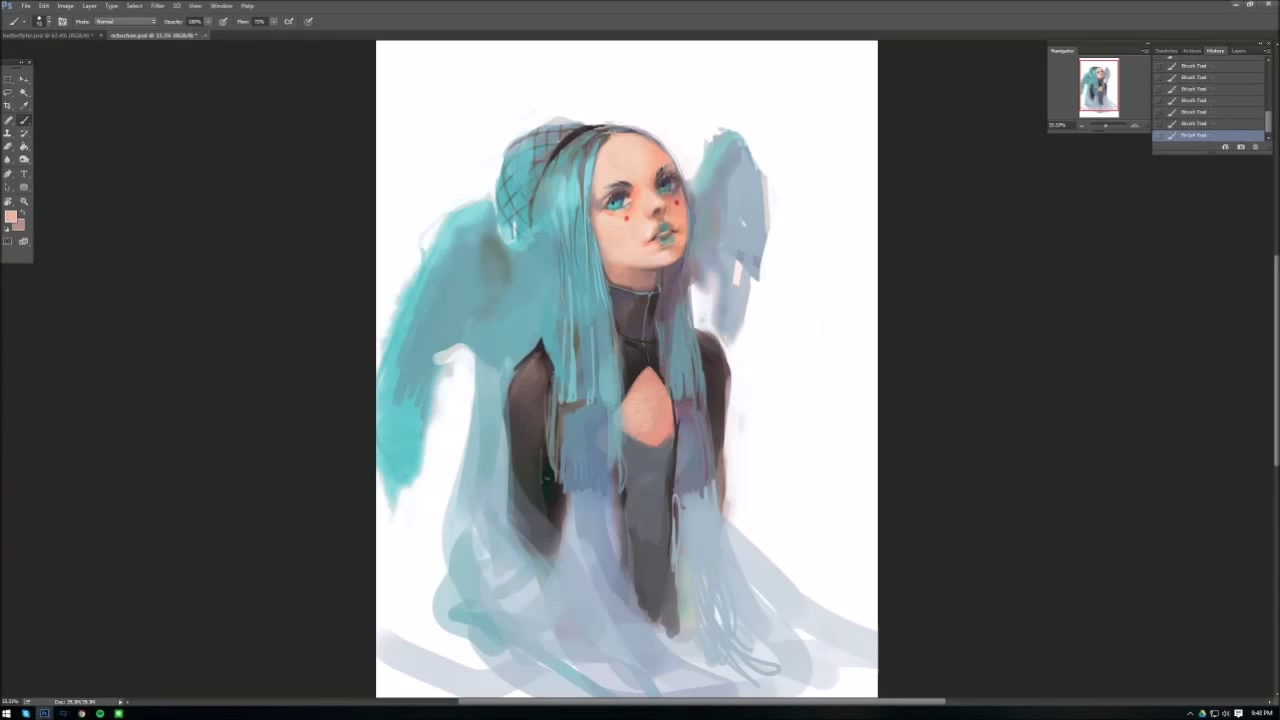
pyautogui.keyDown('alt'); pyautogui.click(640, 437); pyautogui.keyUp('alt')
pyautogui.rightClick(716, 326)
pyautogui.press('Escape')
pyautogui.moveTo(654, 406); pyautogui.dragTo(644, 414)
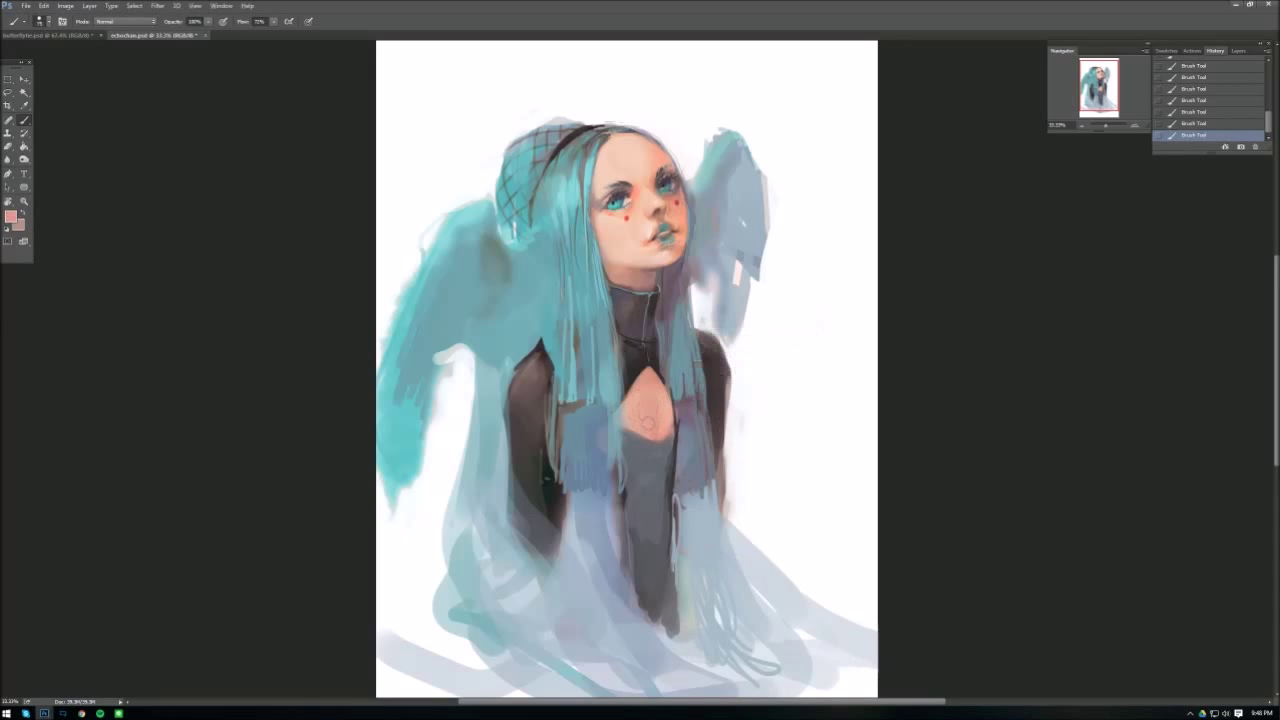
pyautogui.keyDown('alt'); pyautogui.click(632, 416); pyautogui.keyUp('alt')
# - Adjust the brush size and flip the canvas back horizontally
pyautogui.rightClick(686, 318)
pyautogui.press('Escape')
pyautogui.rightClick(722, 304)
pyautogui.press('Escape')
pyautogui.rightClick(712, 300)
pyautogui.press('Escape')
pyautogui.click(65, 5)
pyautogui.click(215, 134)
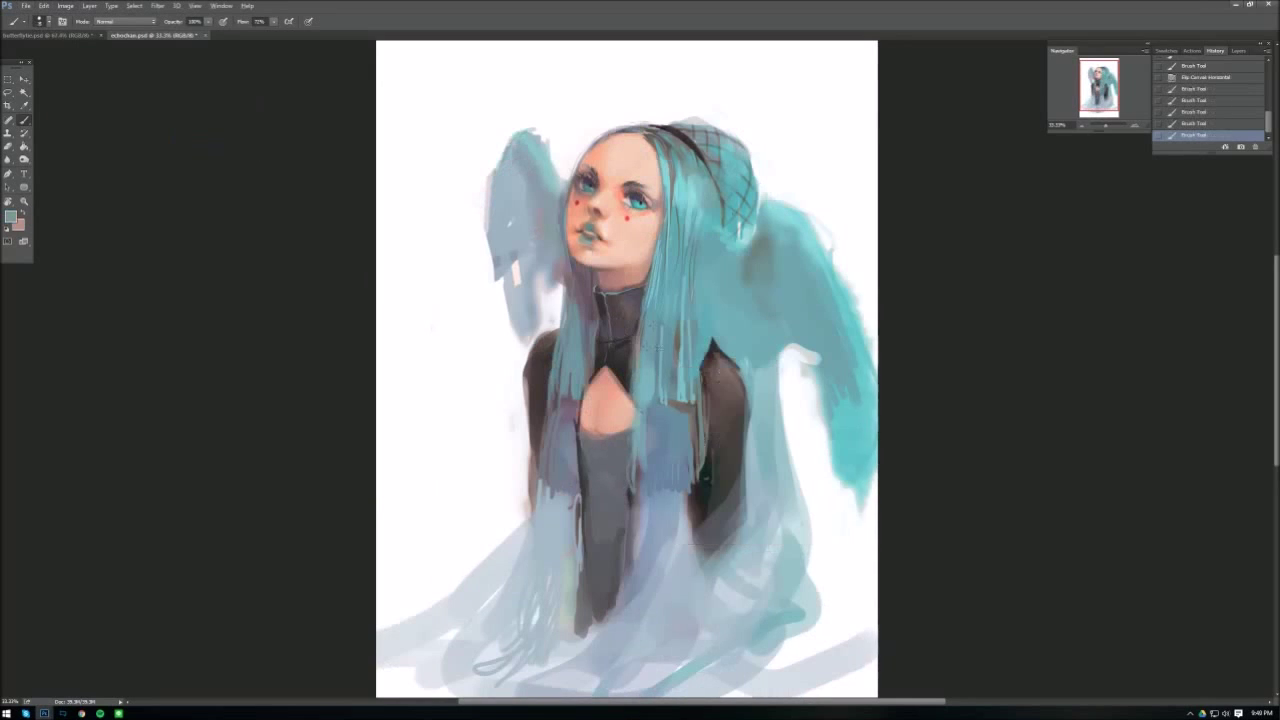
# - Add a faint stroke near the right edge and a small light stroke on the chest
pyautogui.moveTo(878, 160); pyautogui.dragTo(878, 294)
pyautogui.keyDown('alt'); pyautogui.click(578, 420); pyautogui.keyUp('alt')
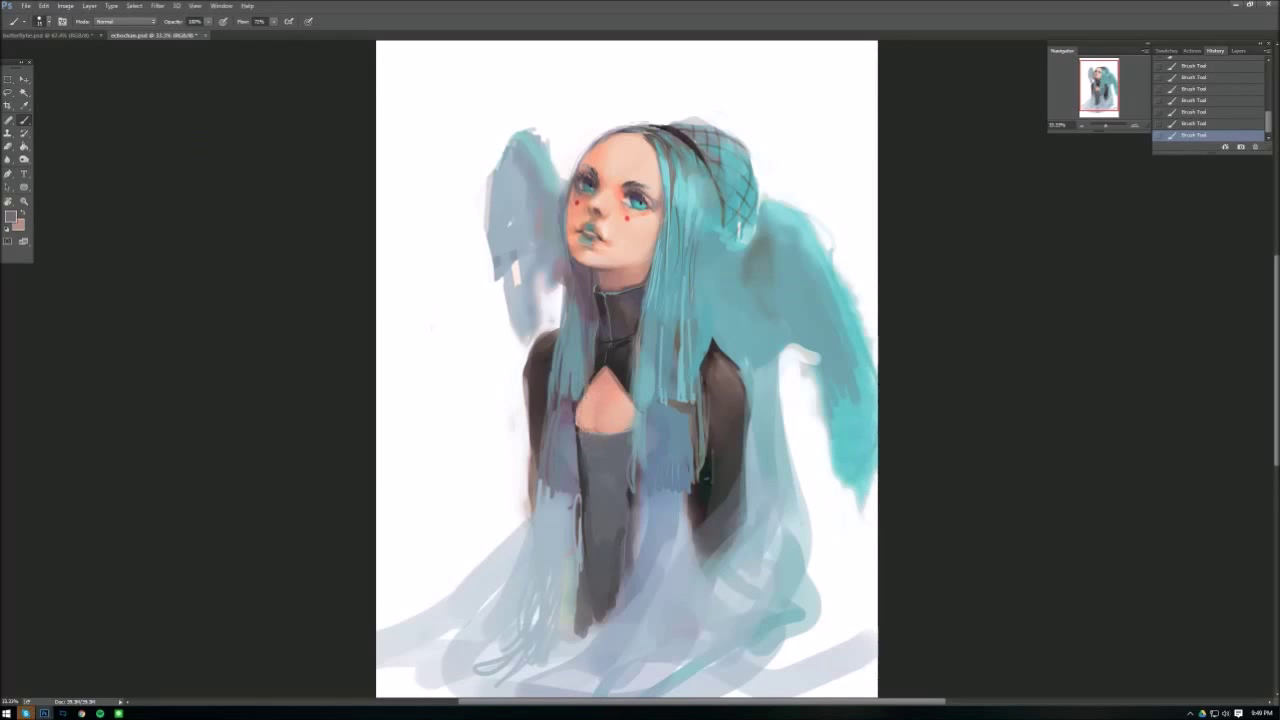
pyautogui.moveTo(594, 400); pyautogui.dragTo(606, 412)
pyautogui.keyDown('alt'); pyautogui.click(760, 378); pyautogui.keyUp('alt')
pyautogui.keyDown('alt'); pyautogui.click(685, 449); pyautogui.keyUp('alt')
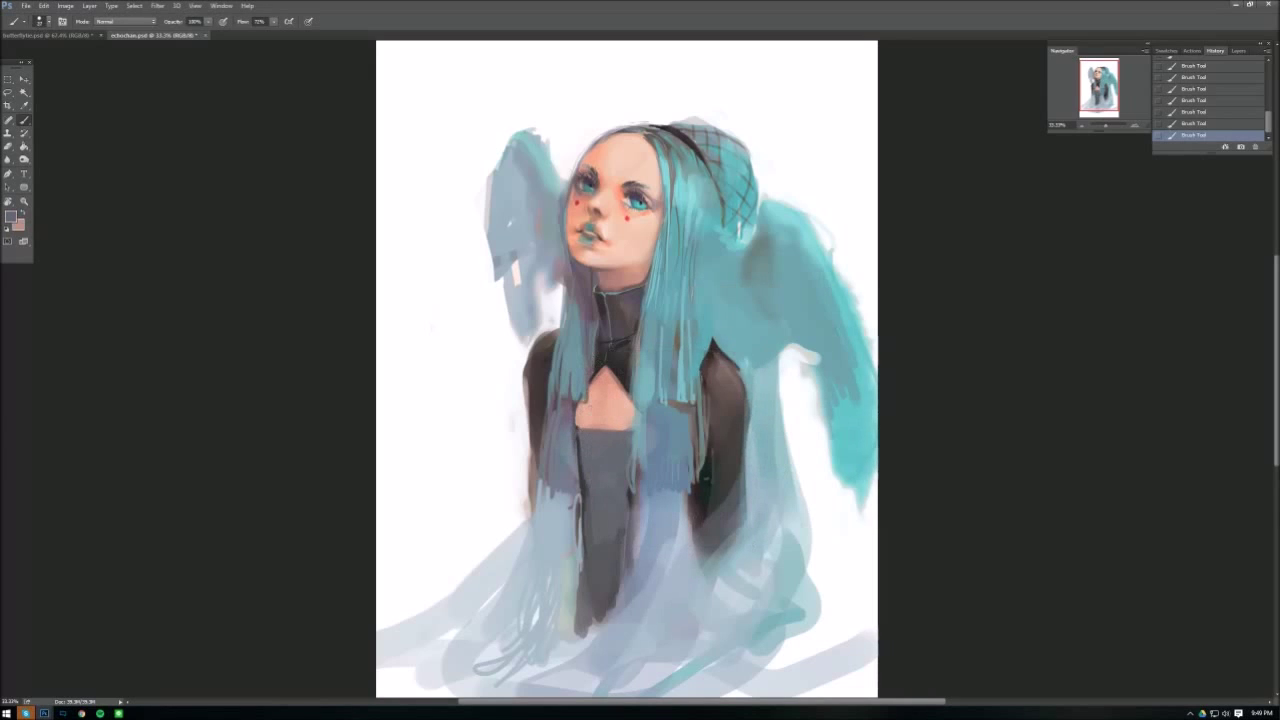
pyautogui.rightClick(690, 336)
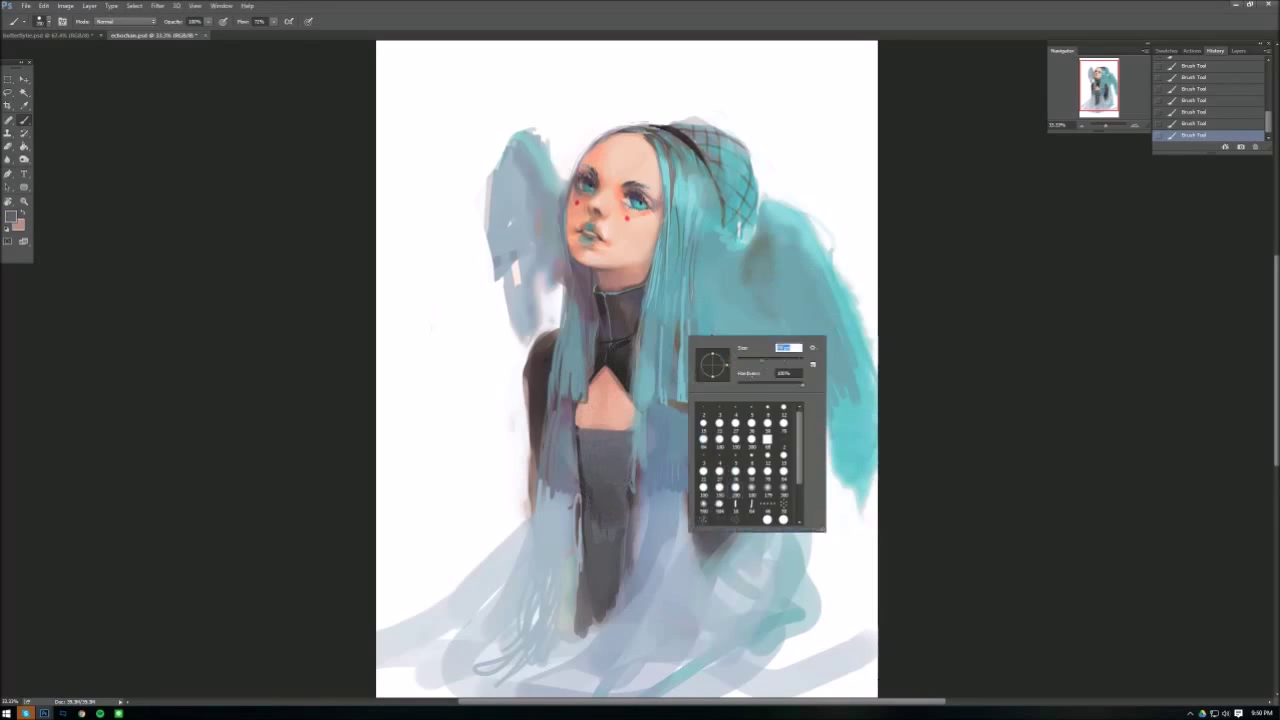
pyautogui.press('Return')
pyautogui.rightClick(676, 346)
pyautogui.keyDown('alt'); pyautogui.click(620, 400); pyautogui.keyUp('alt')
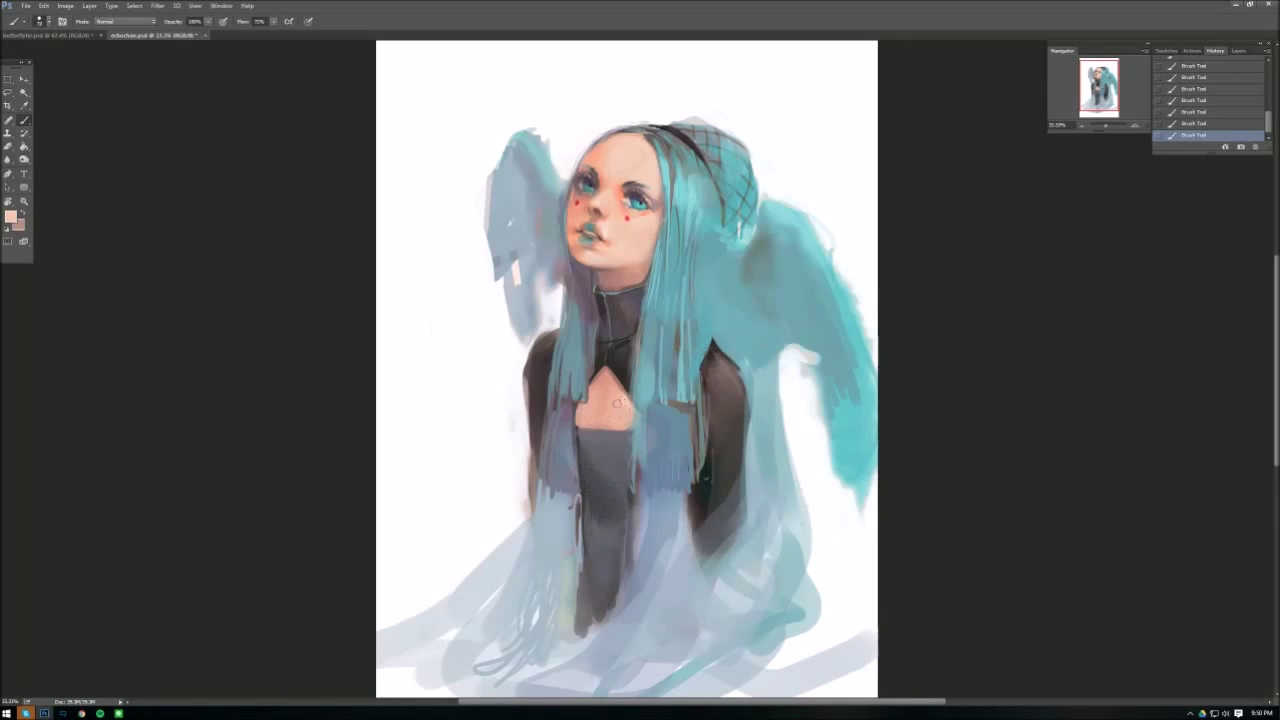
# - Mirror the canvas horizontally again, resize the brush and sample a grey-teal colour
pyautogui.click(65, 5)
pyautogui.click(214, 139)
pyautogui.rightClick(757, 310)
pyautogui.press('Return')
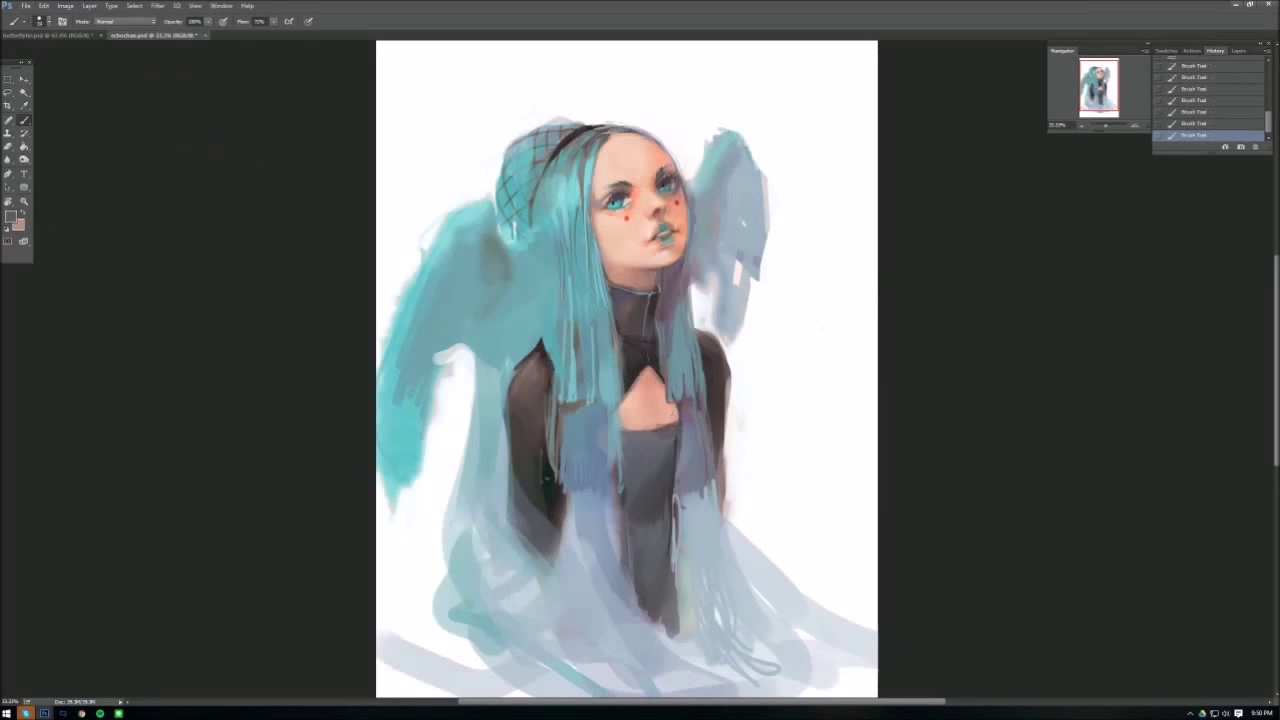
pyautogui.rightClick(662, 420)
pyautogui.press('Escape')
pyautogui.rightClick(657, 418)
pyautogui.press('Escape')
pyautogui.keyDown('alt'); pyautogui.click(750, 424); pyautogui.keyUp('alt')
pyautogui.click(65, 5)
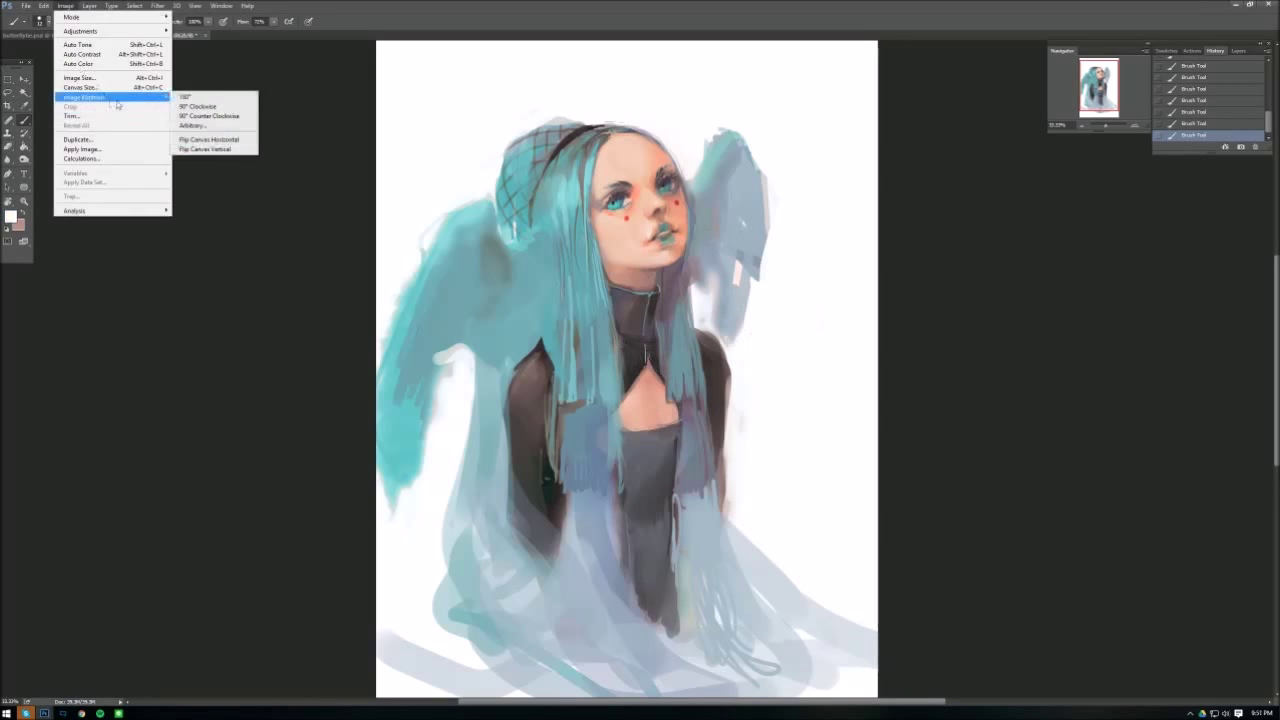
# - Flip the canvas horizontally and paint dark and light strokes on the right sleeve
pyautogui.click(200, 145)
pyautogui.rightClick(750, 245)
pyautogui.press('Escape')
pyautogui.moveTo(760, 425); pyautogui.dragTo(780, 555)
pyautogui.moveTo(705, 480); pyautogui.dragTo(750, 550)
pyautogui.moveTo(695, 380); pyautogui.dragTo(745, 490)
# - Touch up the figure's edge and the sleeve's left edge with light and dark strokes
pyautogui.moveTo(740, 480); pyautogui.dragTo(775, 540)
pyautogui.moveTo(530, 395)
pyautogui.mouseDown()
pyautogui.moveTo(525, 505)
pyautogui.moveTo(534, 495)
pyautogui.mouseUp()
pyautogui.moveTo(528, 340); pyautogui.dragTo(532, 440)
pyautogui.moveTo(535, 392); pyautogui.dragTo(533, 431)
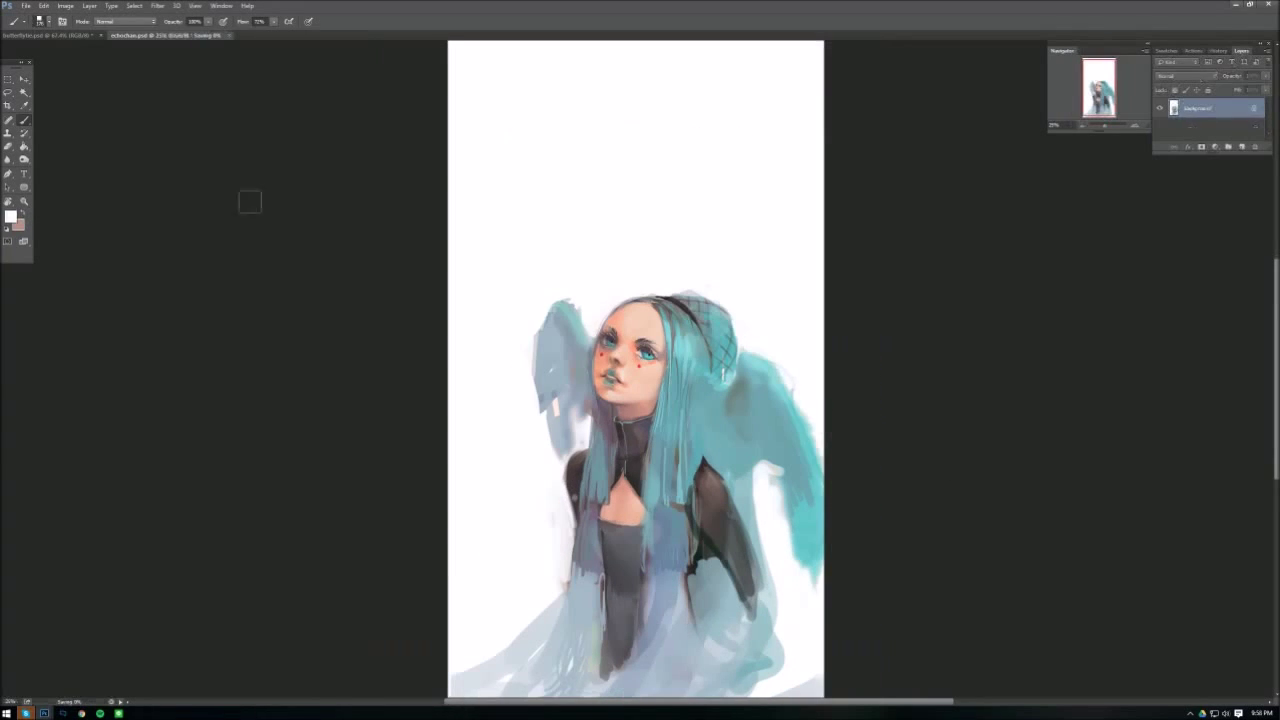
# - Sketch a head outline above the figure and lighten the left wing
pyautogui.rightClick(680, 170)
pyautogui.press('Escape')
pyautogui.moveTo(636, 72)
pyautogui.mouseDown()
pyautogui.moveTo(652, 126)
pyautogui.moveTo(565, 160)
pyautogui.mouseUp()
pyautogui.moveTo(648, 96); pyautogui.dragTo(660, 168)
pyautogui.moveTo(550, 384); pyautogui.dragTo(563, 354)
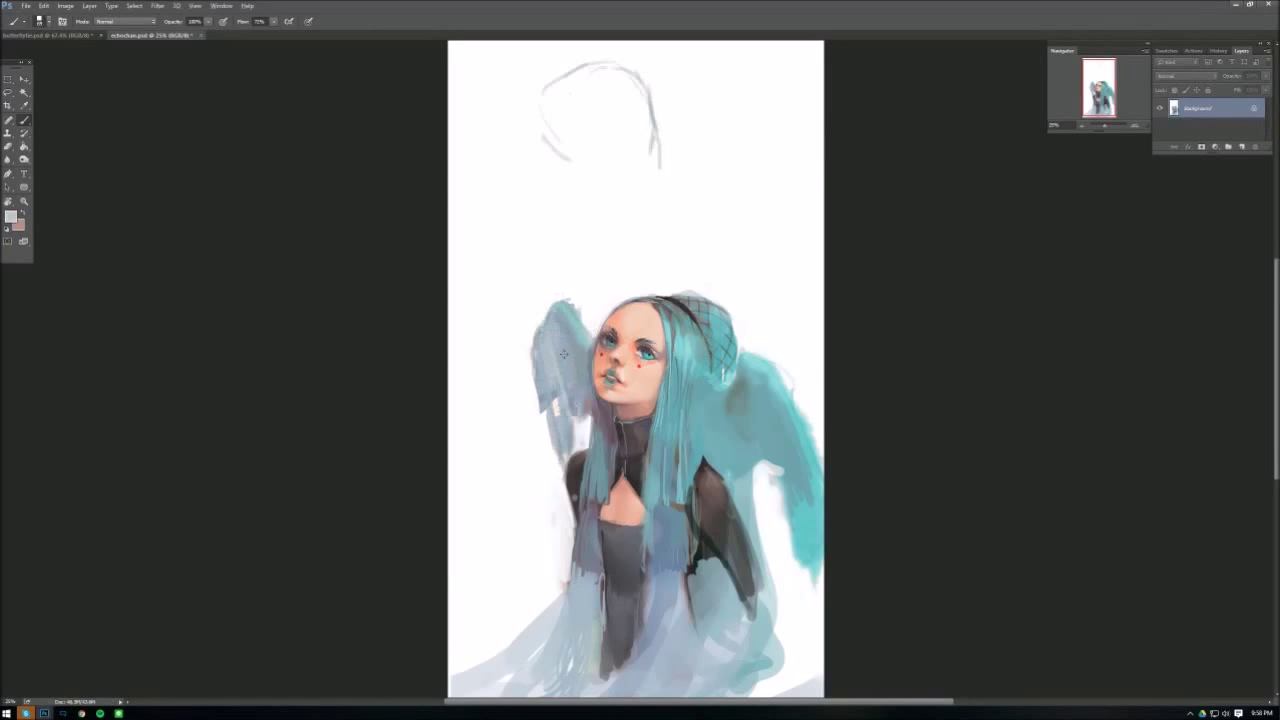
pyautogui.moveTo(572, 424)
pyautogui.mouseDown()
pyautogui.moveTo(588, 410)
pyautogui.moveTo(566, 362)
pyautogui.mouseUp()
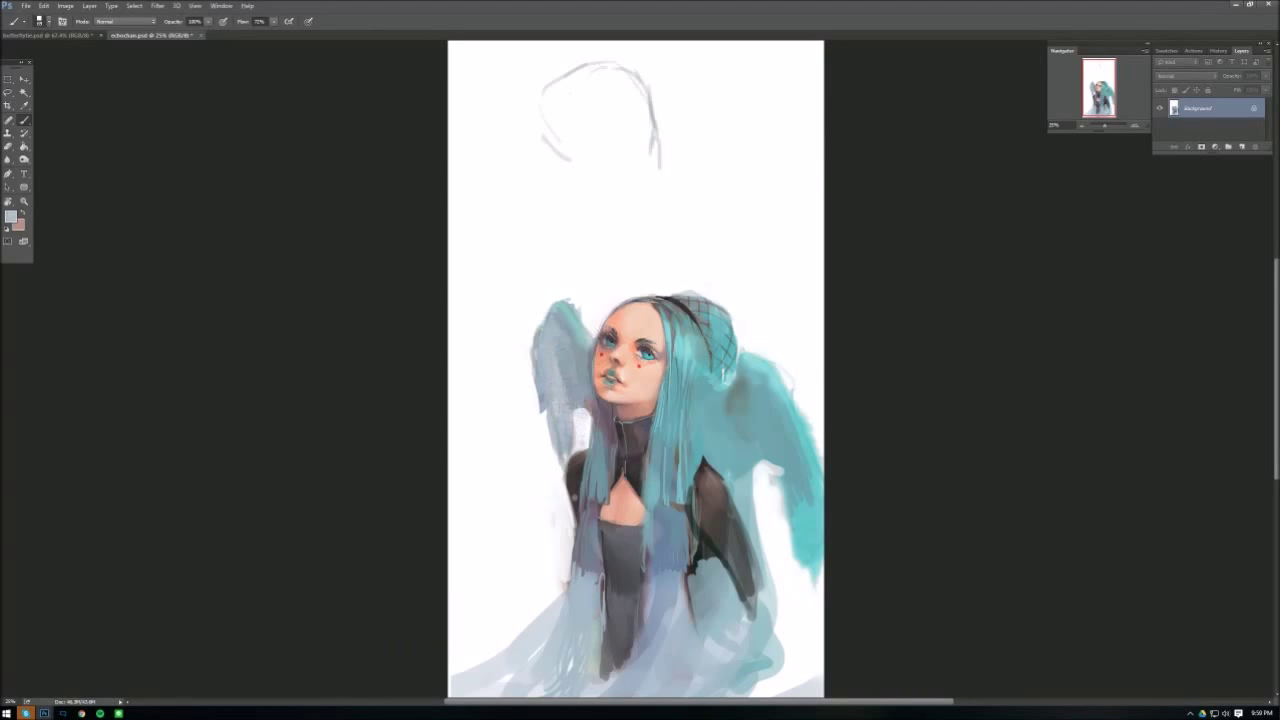
# - Darken the right wing with teal and lighten its lower edge with blue-grey
pyautogui.moveTo(780, 465); pyautogui.dragTo(757, 402)
pyautogui.rightClick(752, 364)
pyautogui.press('Escape')
pyautogui.moveTo(750, 406); pyautogui.dragTo(780, 396)
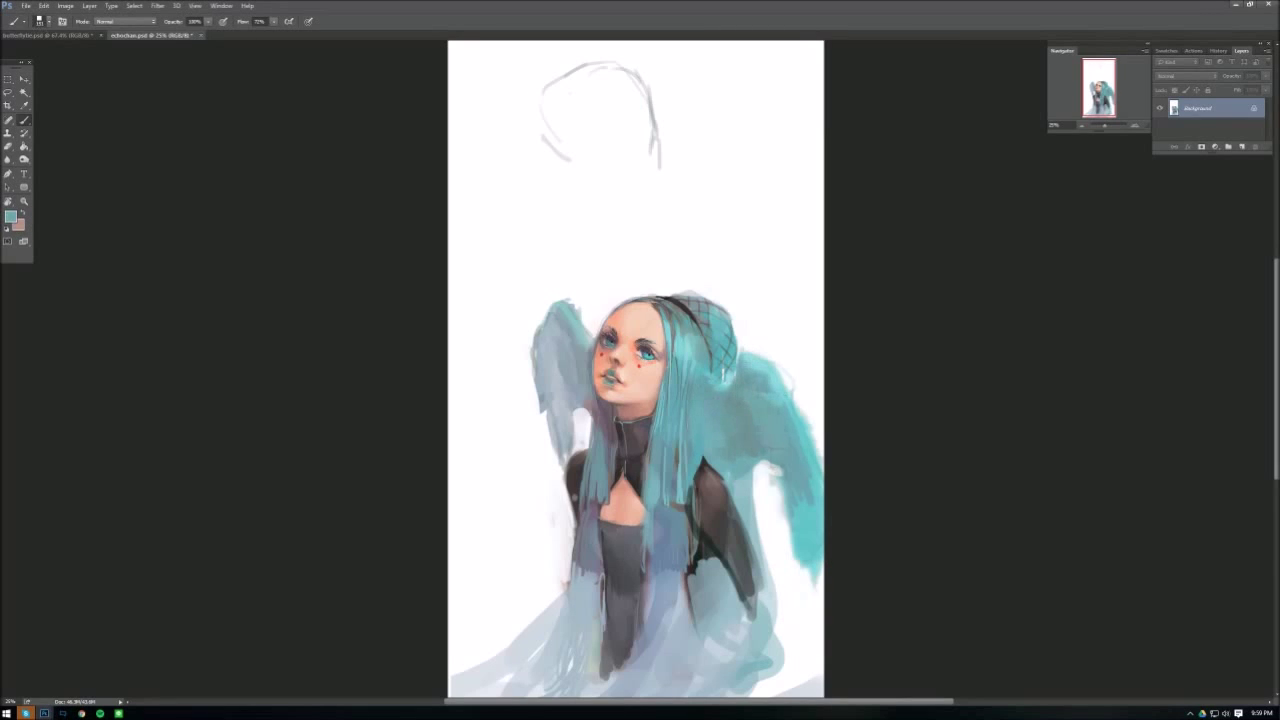
pyautogui.moveTo(785, 478); pyautogui.dragTo(805, 570)
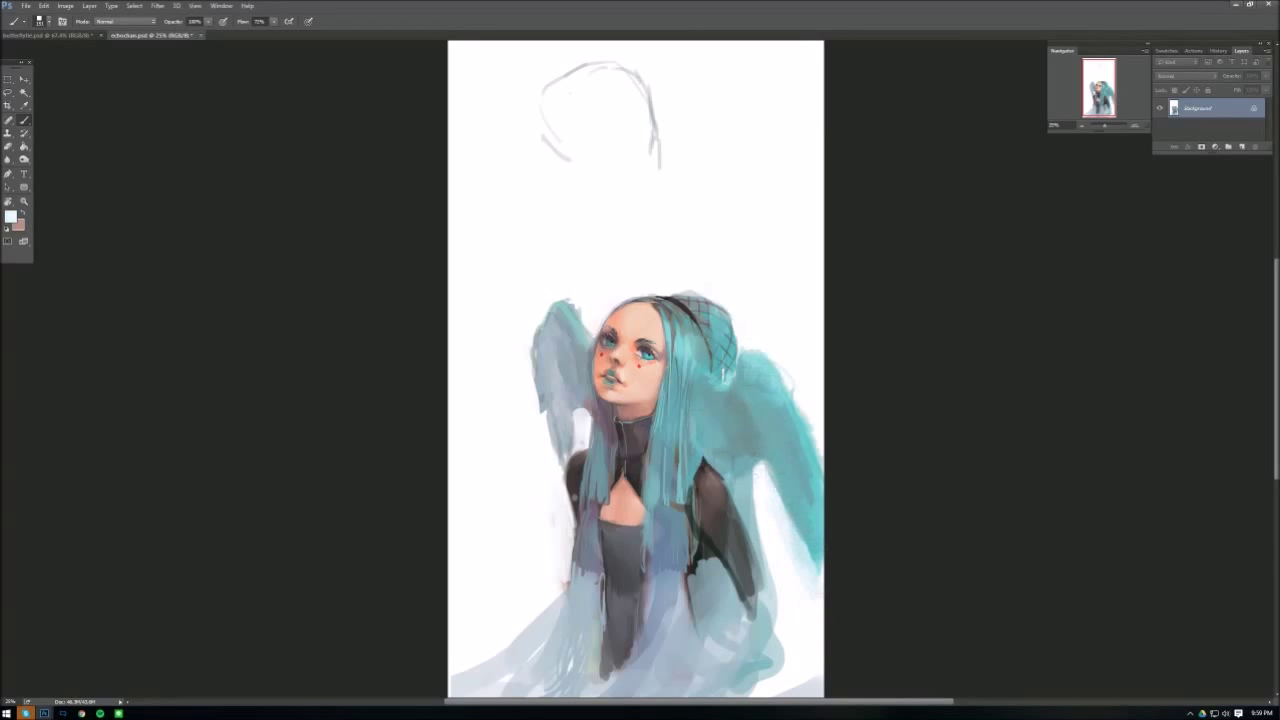
# - Mirror the canvas with Ctrl+Shift+H and soften the right wing's outer edge with whitish strokes
pyautogui.hotkey('ctrl', 'shift', 'h')
pyautogui.rightClick(551, 372)
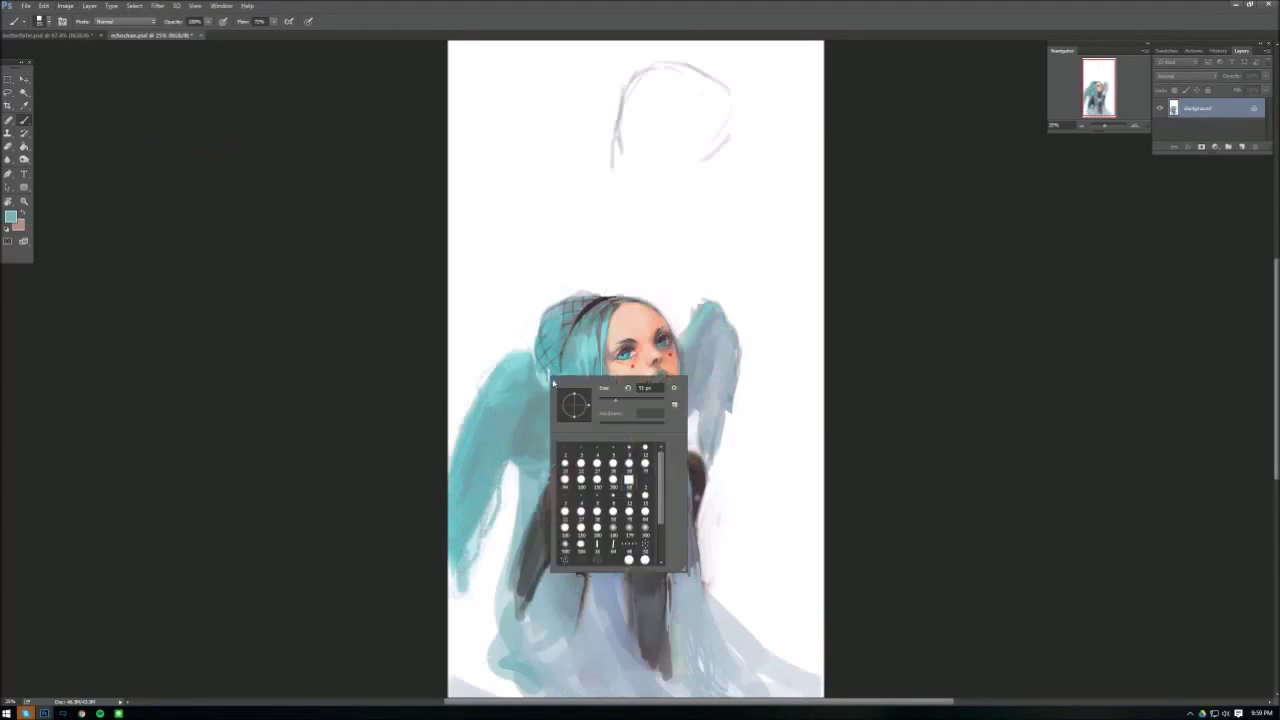
pyautogui.rightClick(780, 326)
pyautogui.moveTo(738, 380)
pyautogui.mouseDown()
pyautogui.moveTo(746, 412)
pyautogui.moveTo(700, 458)
pyautogui.mouseUp()
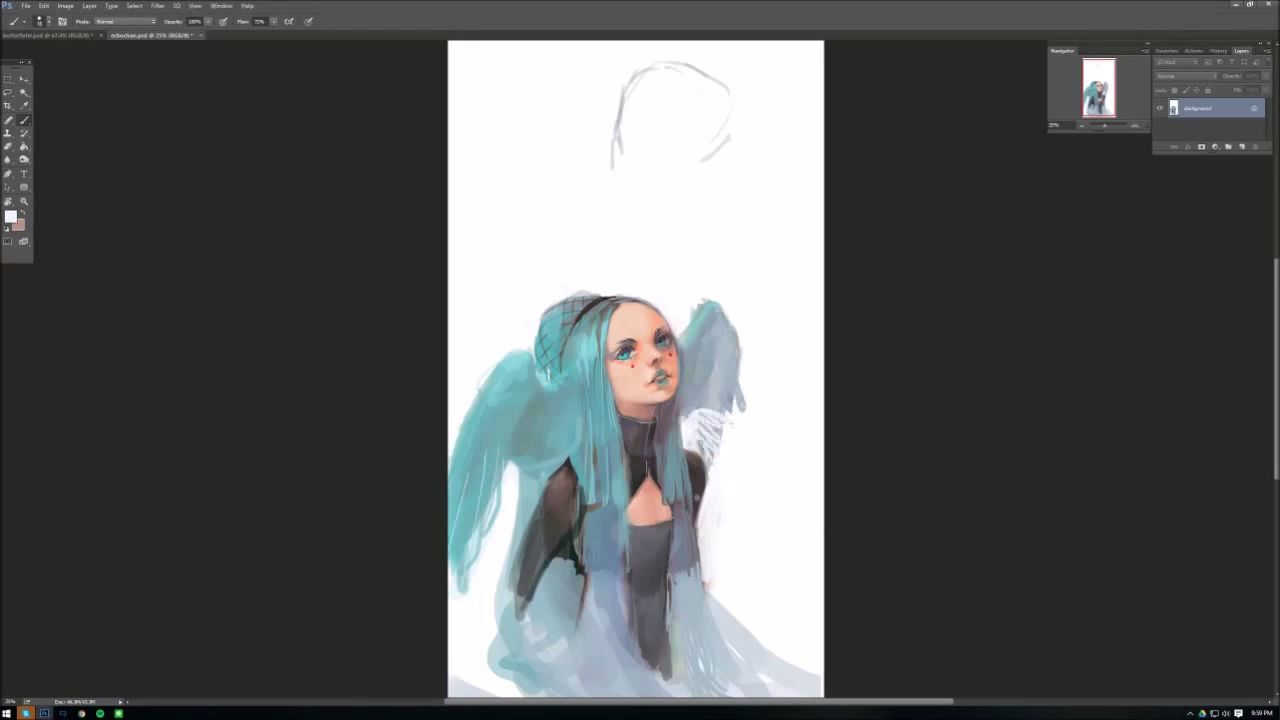
pyautogui.moveTo(745, 402); pyautogui.dragTo(712, 430)
pyautogui.rightClick(767, 297)
pyautogui.moveTo(740, 380)
pyautogui.mouseDown()
pyautogui.moveTo(746, 430)
pyautogui.moveTo(700, 450)
pyautogui.mouseUp()
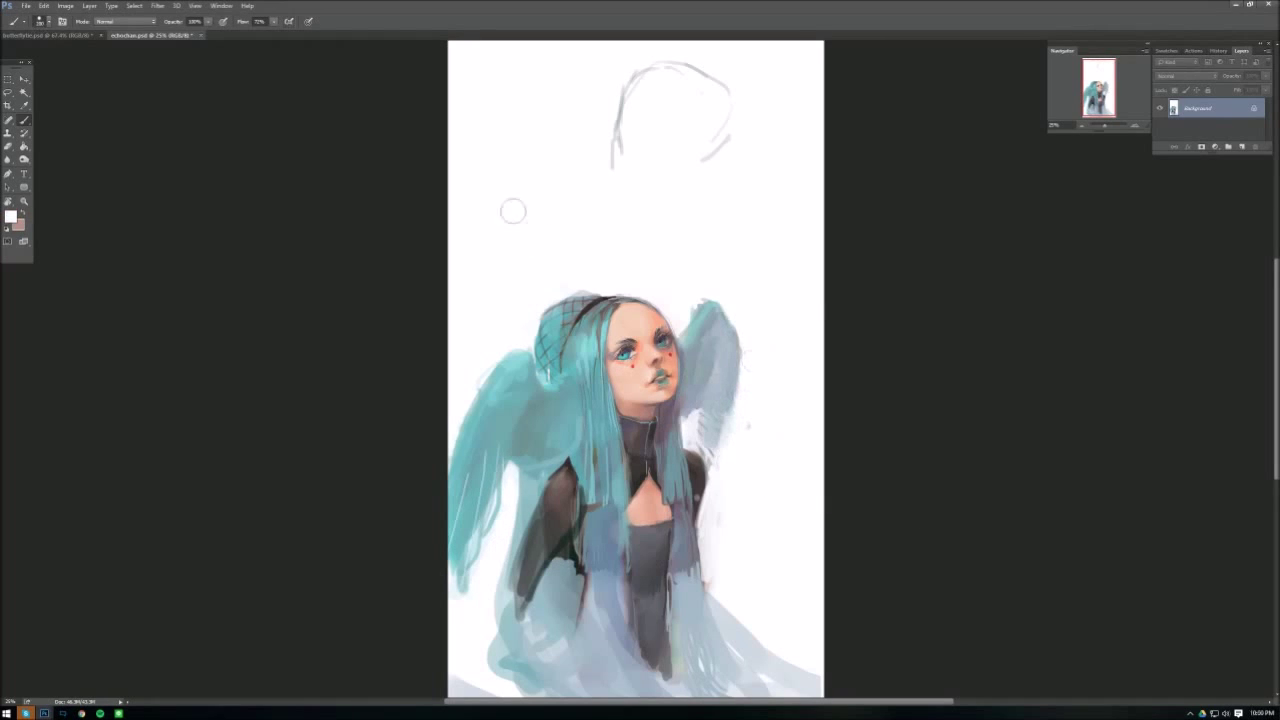
pyautogui.rightClick(745, 197)
pyautogui.scroll(-2, 636, 370)
# - Paint pink skin strokes on the hands and darken the left sleeve in dark brown
pyautogui.moveTo(520, 545); pyautogui.dragTo(500, 588)
pyautogui.rightClick(660, 362)
pyautogui.keyDown('alt'); pyautogui.click(645, 330); pyautogui.keyUp('alt')
pyautogui.moveTo(588, 455); pyautogui.dragTo(612, 425)
pyautogui.moveTo(580, 480)
pyautogui.mouseDown()
pyautogui.moveTo(604, 430)
pyautogui.moveTo(620, 428)
pyautogui.mouseUp()
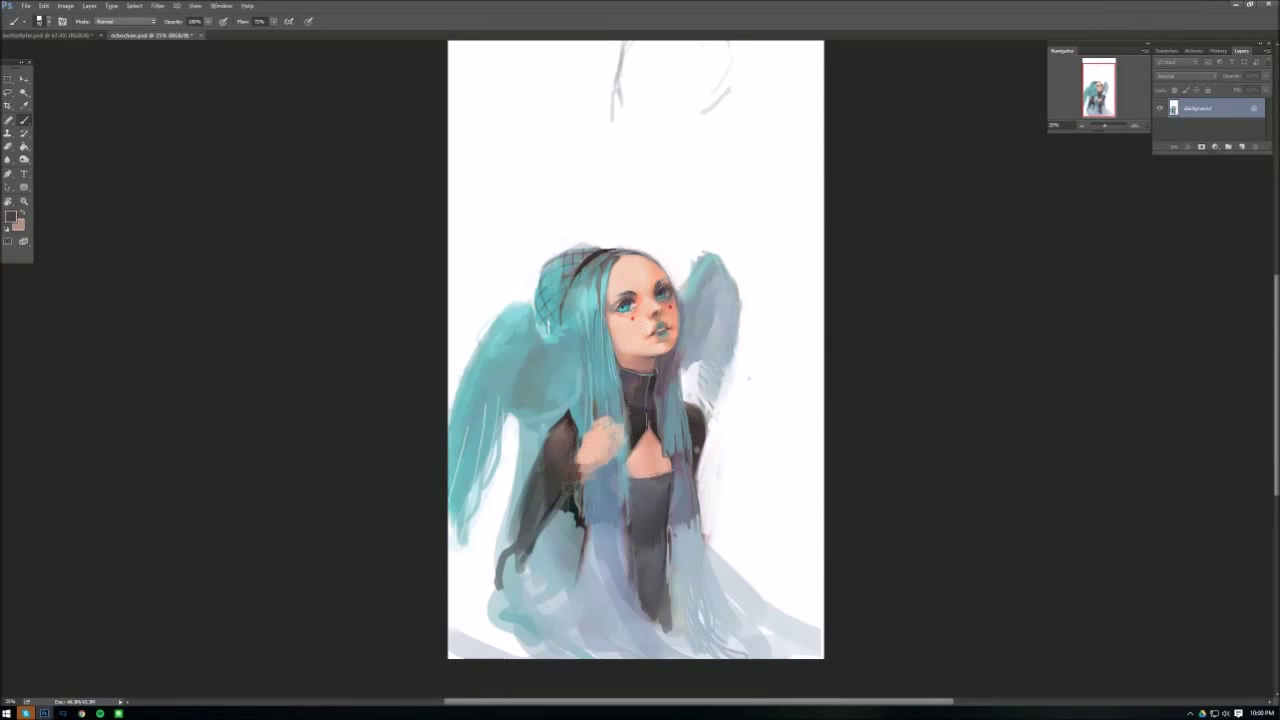
pyautogui.moveTo(575, 465); pyautogui.dragTo(505, 595)
pyautogui.moveTo(565, 515); pyautogui.dragTo(540, 612)
# - Add salmon-peach and lighter skin tones to the hands and beside the torso
pyautogui.keyDown('alt'); pyautogui.click(645, 330); pyautogui.keyUp('alt')
pyautogui.moveTo(700, 420); pyautogui.dragTo(704, 460)
pyautogui.rightClick(670, 364)
pyautogui.moveTo(595, 470)
pyautogui.mouseDown()
pyautogui.moveTo(620, 445)
pyautogui.moveTo(590, 425)
pyautogui.moveTo(618, 410)
pyautogui.mouseUp()
pyautogui.rightClick(674, 334)
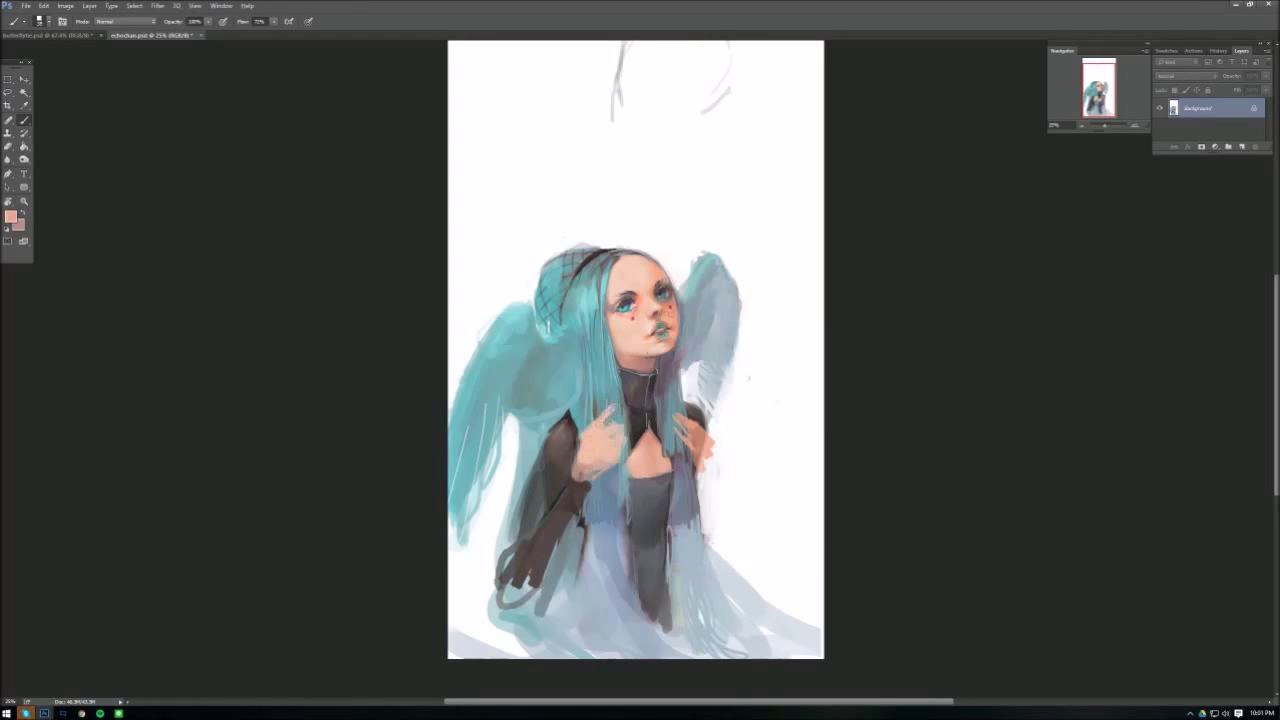
pyautogui.keyDown('alt'); pyautogui.click(618, 425); pyautogui.keyUp('alt')
pyautogui.moveTo(575, 472)
pyautogui.mouseDown()
pyautogui.moveTo(605, 452)
pyautogui.moveTo(598, 472)
pyautogui.mouseUp()
# - Darken the left arm and outline the arms and right hand edge
pyautogui.rightClick(668, 362)
pyautogui.keyDown('alt'); pyautogui.click(605, 462); pyautogui.keyUp('alt')
pyautogui.rightClick(634, 372)
pyautogui.moveTo(552, 508)
pyautogui.mouseDown()
pyautogui.moveTo(566, 490)
pyautogui.moveTo(505, 598)
pyautogui.mouseUp()
pyautogui.keyDown('alt'); pyautogui.click(550, 459); pyautogui.keyUp('alt')
pyautogui.moveTo(700, 455); pyautogui.dragTo(732, 555)
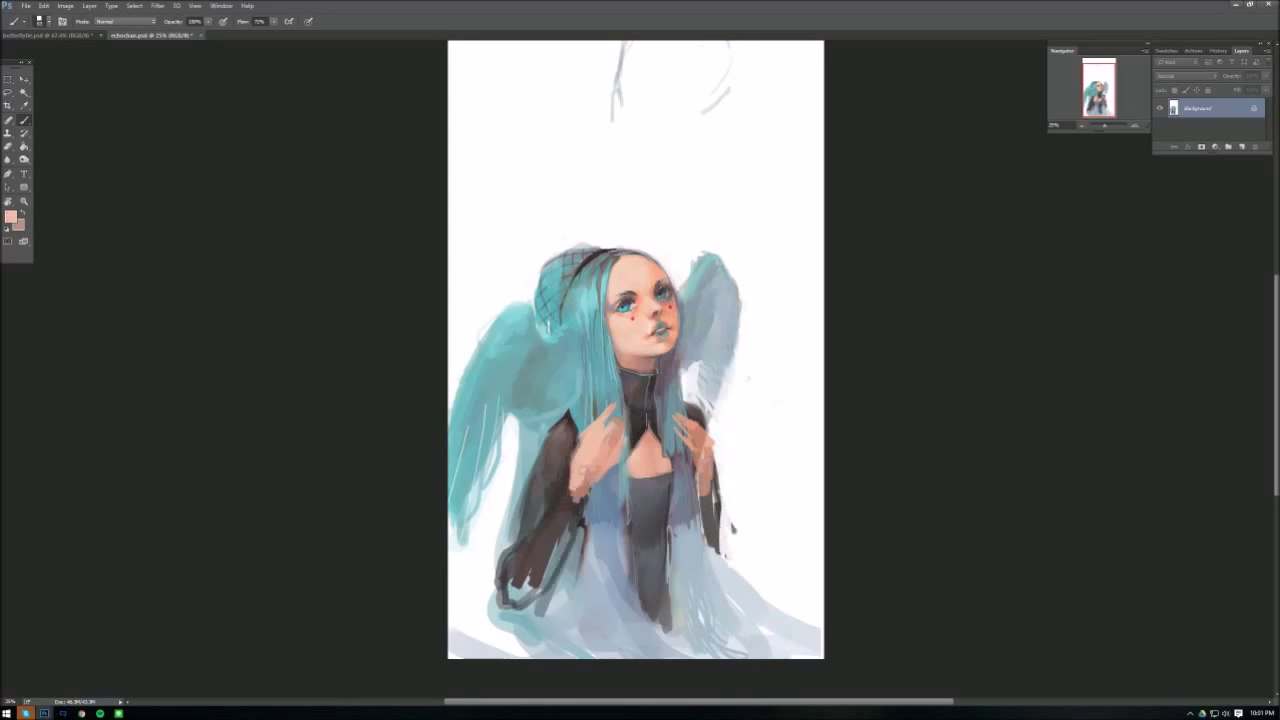
# - Flip the canvas horizontally and paint light blue-grey over the lower dress
pyautogui.click(65, 5)
pyautogui.click(214, 137)
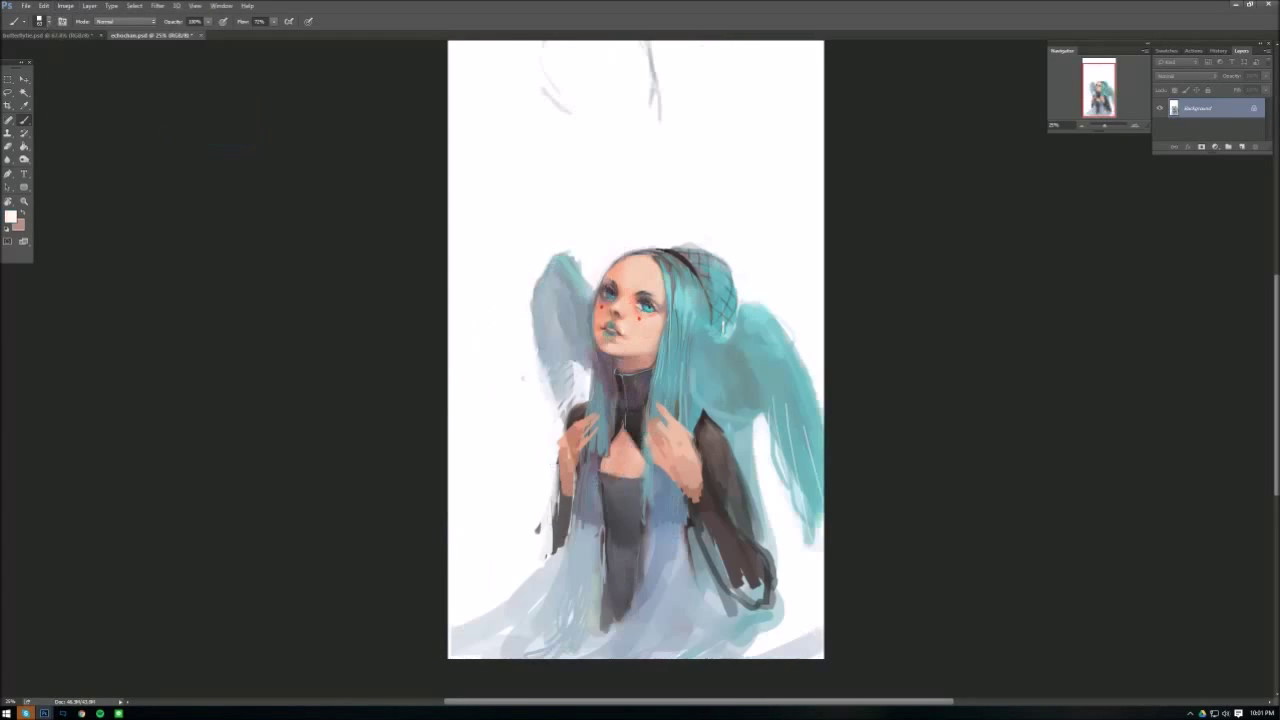
pyautogui.keyDown('alt'); pyautogui.click(565, 470); pyautogui.keyUp('alt')
pyautogui.moveTo(578, 510); pyautogui.dragTo(506, 614)
pyautogui.moveTo(542, 554); pyautogui.dragTo(494, 630)
# - Darken and reshape the right sleeve, covering its hanging straps
pyautogui.moveTo(745, 535); pyautogui.dragTo(720, 600)
pyautogui.moveTo(735, 460); pyautogui.dragTo(765, 605)
pyautogui.moveTo(740, 498); pyautogui.dragTo(730, 535)
pyautogui.moveTo(728, 460); pyautogui.dragTo(710, 502)
pyautogui.moveTo(760, 545)
pyautogui.mouseDown()
pyautogui.moveTo(762, 590)
pyautogui.moveTo(736, 614)
pyautogui.mouseUp()
pyautogui.moveTo(760, 568); pyautogui.dragTo(776, 596)
pyautogui.moveTo(694, 506); pyautogui.dragTo(698, 598)
# - Paint dark strokes over the lower-left dress, sleeve area and dress hem
pyautogui.keyDown('alt'); pyautogui.click(800, 610); pyautogui.keyUp('alt')
pyautogui.rightClick(829, 435)
pyautogui.moveTo(700, 530); pyautogui.dragTo(702, 620)
pyautogui.moveTo(594, 585); pyautogui.dragTo(584, 645)
pyautogui.rightClick(771, 415)
pyautogui.rightClick(729, 511)
pyautogui.press('Escape')
pyautogui.moveTo(598, 568); pyautogui.dragTo(598, 584)
pyautogui.moveTo(596, 534); pyautogui.dragTo(582, 656)
pyautogui.keyDown('alt'); pyautogui.click(698, 565); pyautogui.keyUp('alt')
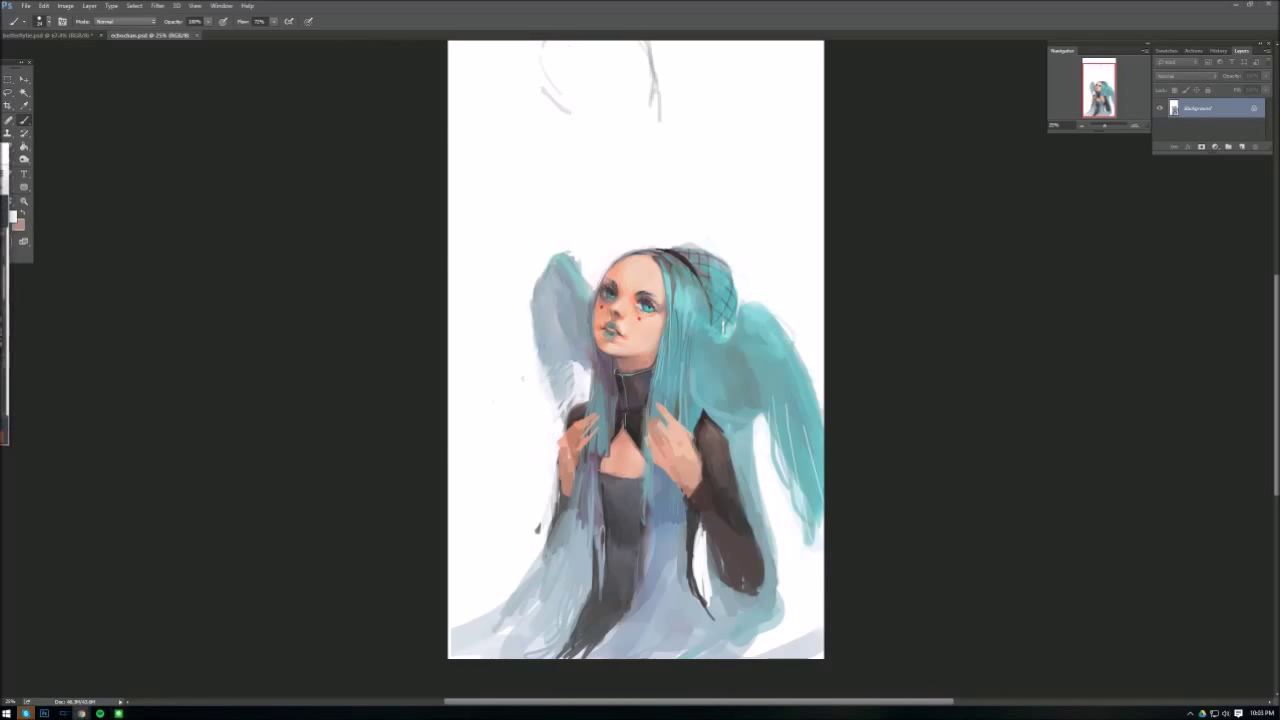
pyautogui.scroll(3, 636, 370)
# - Sketch rough wing-like lines around the top of the head
pyautogui.moveTo(600, 96); pyautogui.dragTo(657, 186)
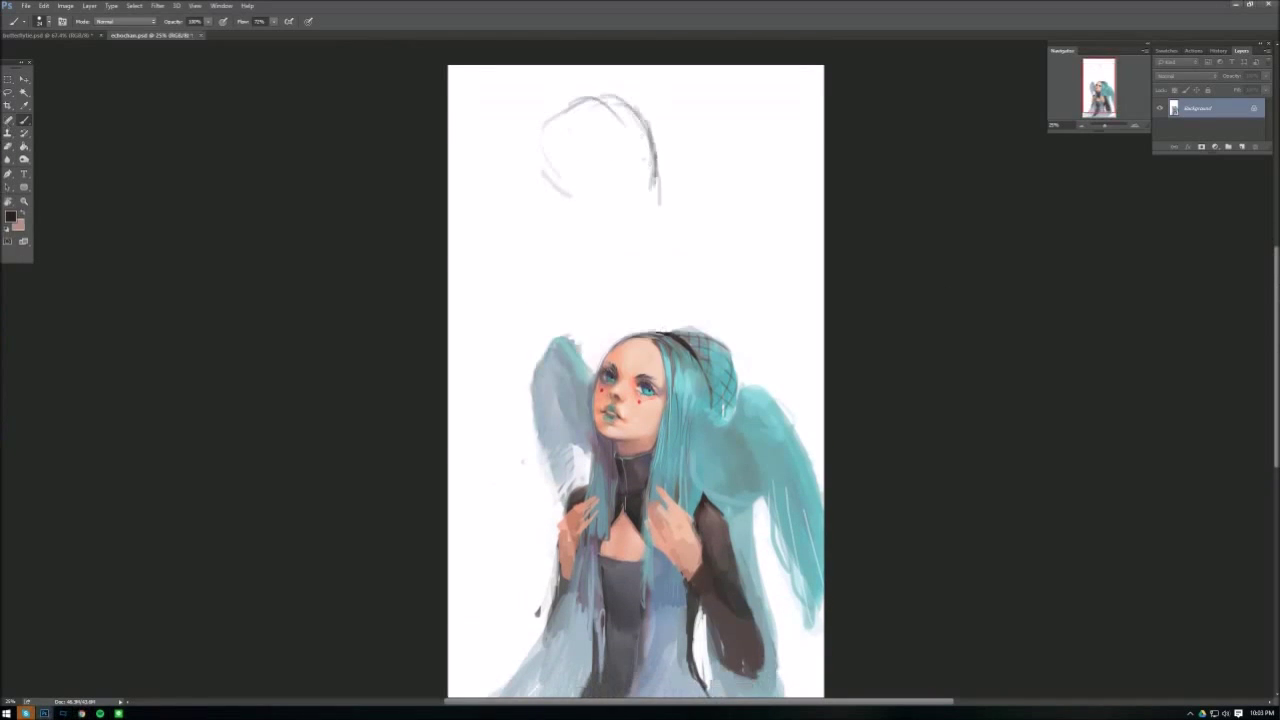
pyautogui.moveTo(592, 94)
pyautogui.mouseDown()
pyautogui.moveTo(478, 134)
pyautogui.moveTo(480, 186)
pyautogui.mouseUp()
pyautogui.moveTo(628, 84); pyautogui.dragTo(538, 100)
pyautogui.moveTo(676, 178)
pyautogui.mouseDown()
pyautogui.moveTo(768, 115)
pyautogui.moveTo(774, 338)
pyautogui.mouseUp()
pyautogui.moveTo(728, 122); pyautogui.dragTo(792, 96)
# - Widen the canvas via Canvas Size and fit the enlarged canvas on screen
pyautogui.click(65, 5)
pyautogui.click(88, 106)
pyautogui.click(515, 273)
pyautogui.click(930, 216)
pyautogui.press('Return')
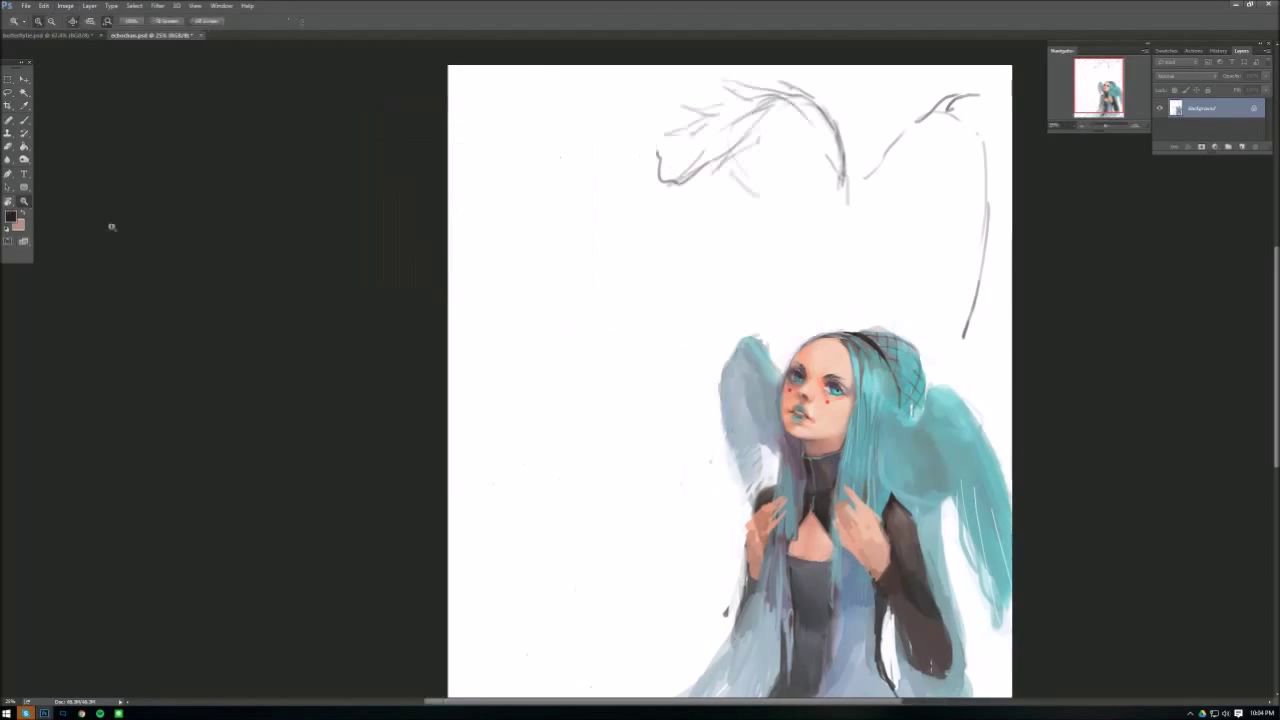
pyautogui.hotkey('ctrl', '0')
pyautogui.press('b')
# - Sketch long left and right wing outlines with zigzag edges and feather lines
pyautogui.moveTo(578, 64); pyautogui.dragTo(502, 378)
pyautogui.moveTo(606, 134); pyautogui.dragTo(528, 260)
pyautogui.moveTo(652, 112); pyautogui.dragTo(572, 280)
pyautogui.moveTo(768, 130)
pyautogui.mouseDown()
pyautogui.moveTo(722, 150)
pyautogui.moveTo(690, 240)
pyautogui.mouseUp()
pyautogui.moveTo(708, 240); pyautogui.dragTo(790, 232)
pyautogui.moveTo(864, 210); pyautogui.dragTo(822, 272)
pyautogui.moveTo(506, 240)
pyautogui.mouseDown()
pyautogui.moveTo(574, 206)
pyautogui.moveTo(518, 410)
pyautogui.mouseUp()
pyautogui.moveTo(624, 190); pyautogui.dragTo(538, 336)
pyautogui.moveTo(598, 272); pyautogui.dragTo(582, 428)
pyautogui.moveTo(742, 94); pyautogui.dragTo(718, 130)
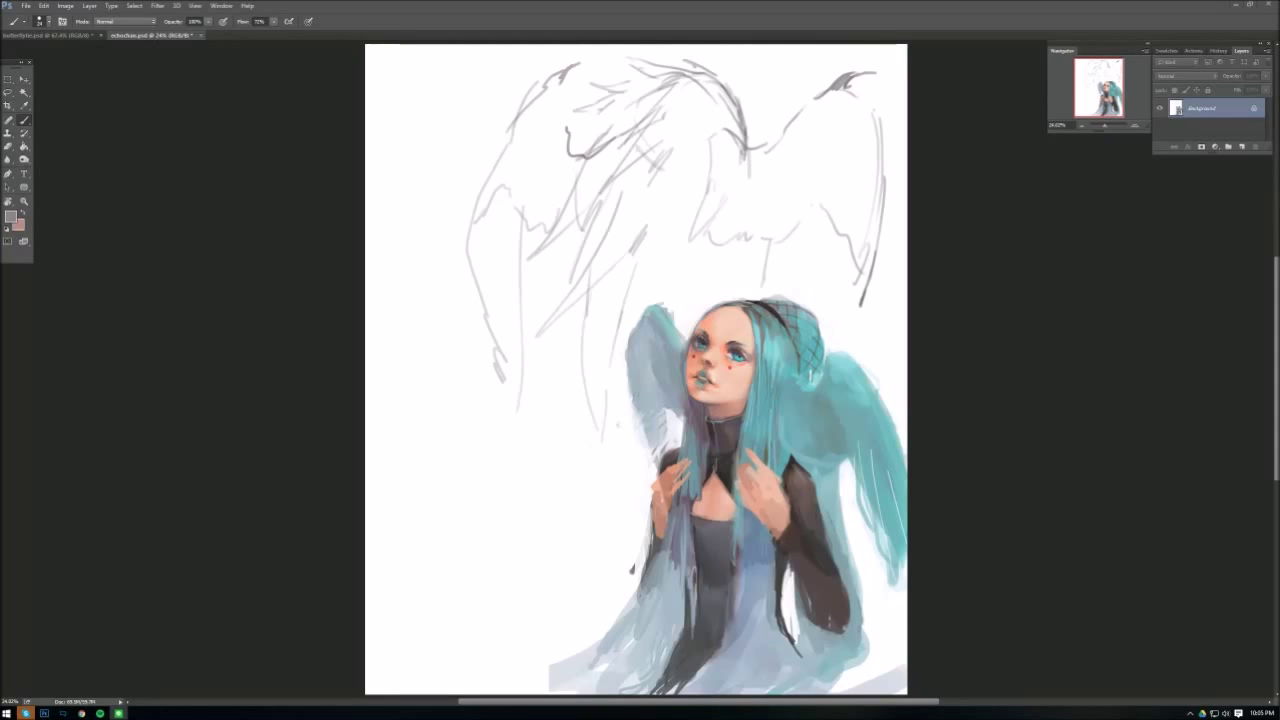
# - Erase the wing sketch, reset colours to black and white, and draw a head outline
pyautogui.press('e')
pyautogui.moveTo(620, 90)
pyautogui.mouseDown()
pyautogui.moveTo(531, 275)
pyautogui.moveTo(777, 266)
pyautogui.moveTo(560, 346)
pyautogui.moveTo(610, 300)
pyautogui.mouseUp()
pyautogui.press('b')
pyautogui.press('d')
pyautogui.rightClick(790, 240)
pyautogui.moveTo(650, 133)
pyautogui.mouseDown()
pyautogui.moveTo(686, 80)
pyautogui.moveTo(772, 152)
pyautogui.mouseUp()
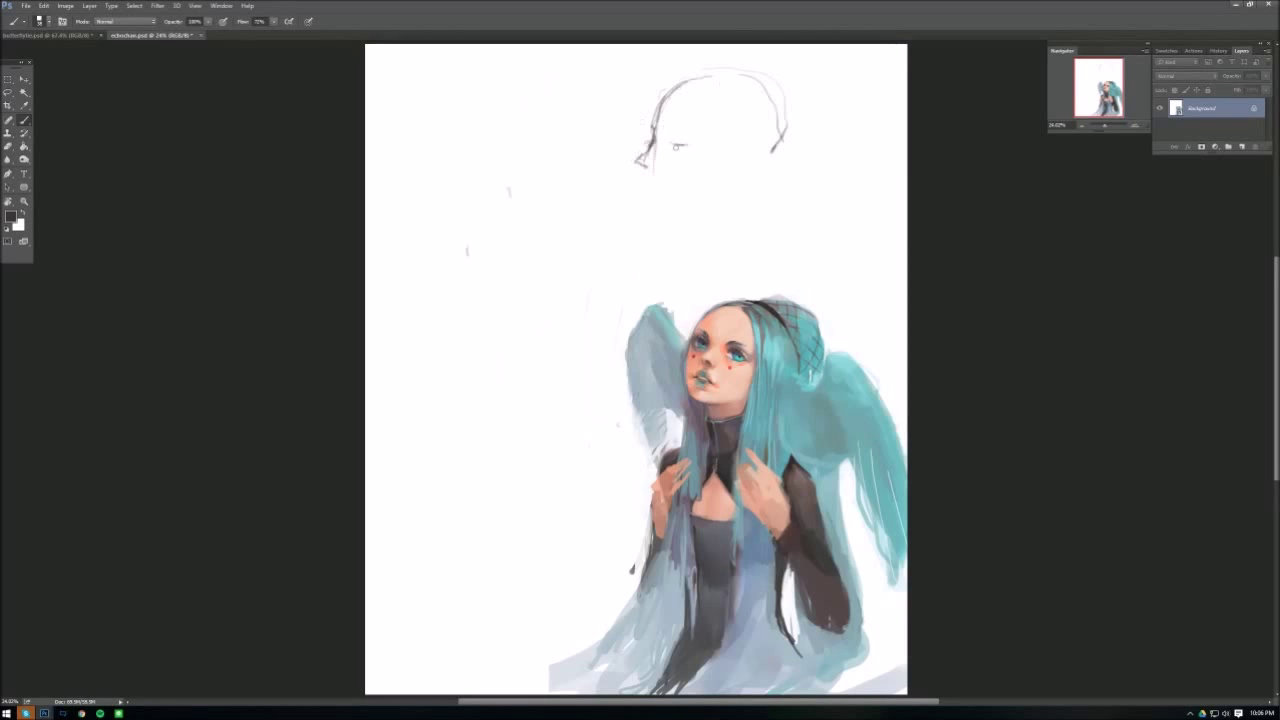
pyautogui.moveTo(656, 144)
pyautogui.mouseDown()
pyautogui.moveTo(642, 170)
pyautogui.moveTo(792, 130)
pyautogui.mouseUp()
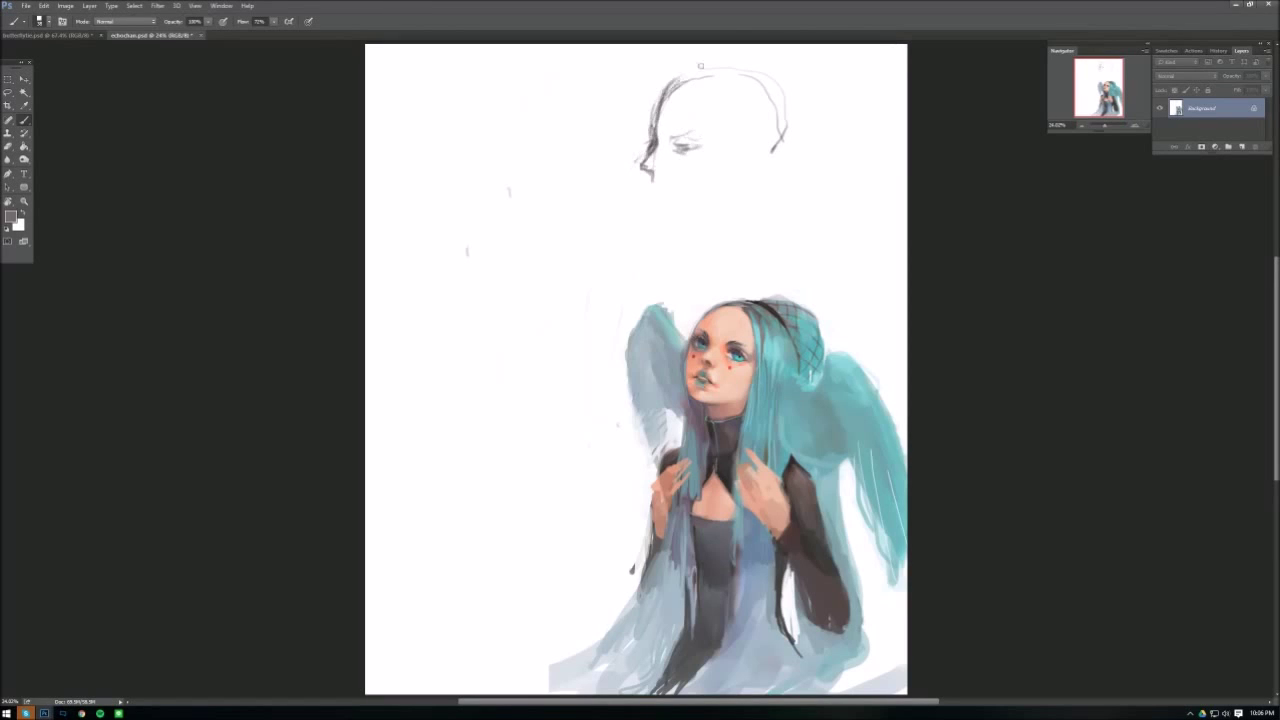
# - Mirror the canvas and sketch the profile's eye, eyebrow, and head contours
pyautogui.click(65, 5)
pyautogui.click(186, 142)
pyautogui.moveTo(626, 172); pyautogui.dragTo(628, 150)
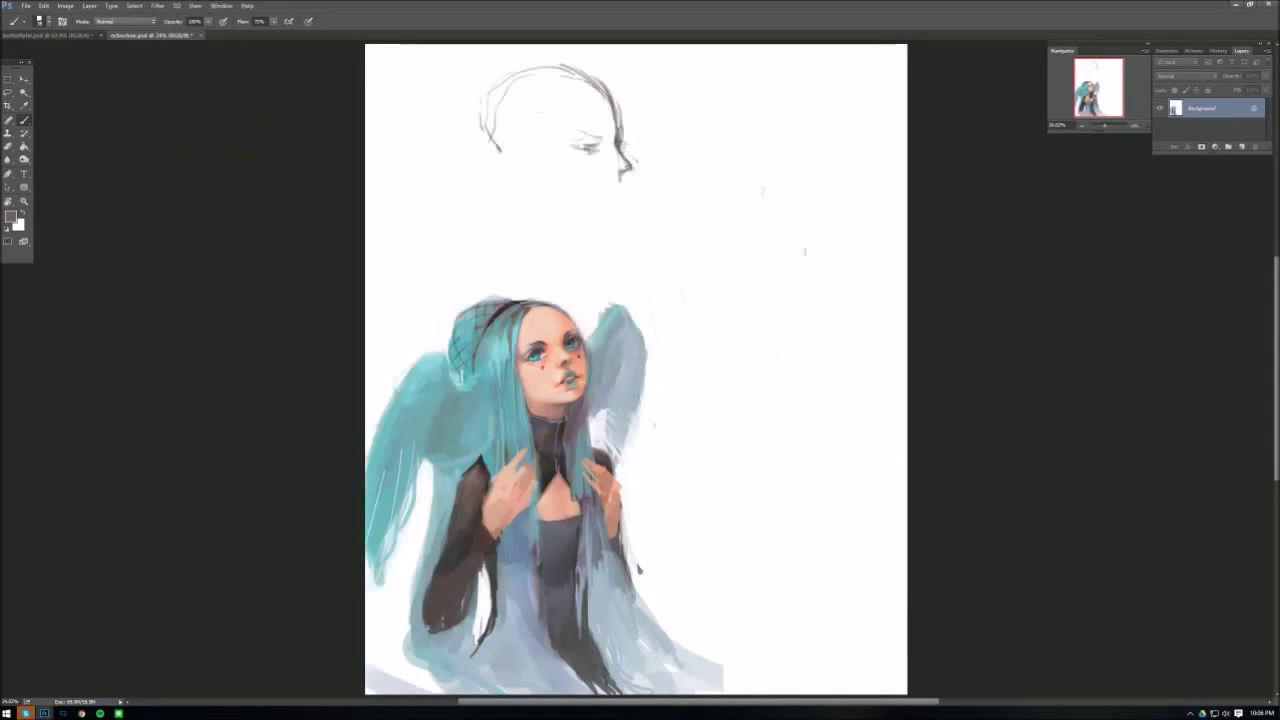
pyautogui.keyDown('alt'); pyautogui.click(583, 147); pyautogui.keyUp('alt')
pyautogui.keyDown('alt'); pyautogui.click(566, 146); pyautogui.keyUp('alt')
pyautogui.moveTo(590, 148); pyautogui.dragTo(562, 140)
pyautogui.keyDown('alt'); pyautogui.click(576, 147); pyautogui.keyUp('alt')
pyautogui.moveTo(566, 66); pyautogui.dragTo(620, 110)
pyautogui.moveTo(526, 68); pyautogui.dragTo(504, 172)
# - Flip the canvas back and draw the jaw, chin, nose, and neck lines
pyautogui.click(65, 5)
pyautogui.click(215, 138)
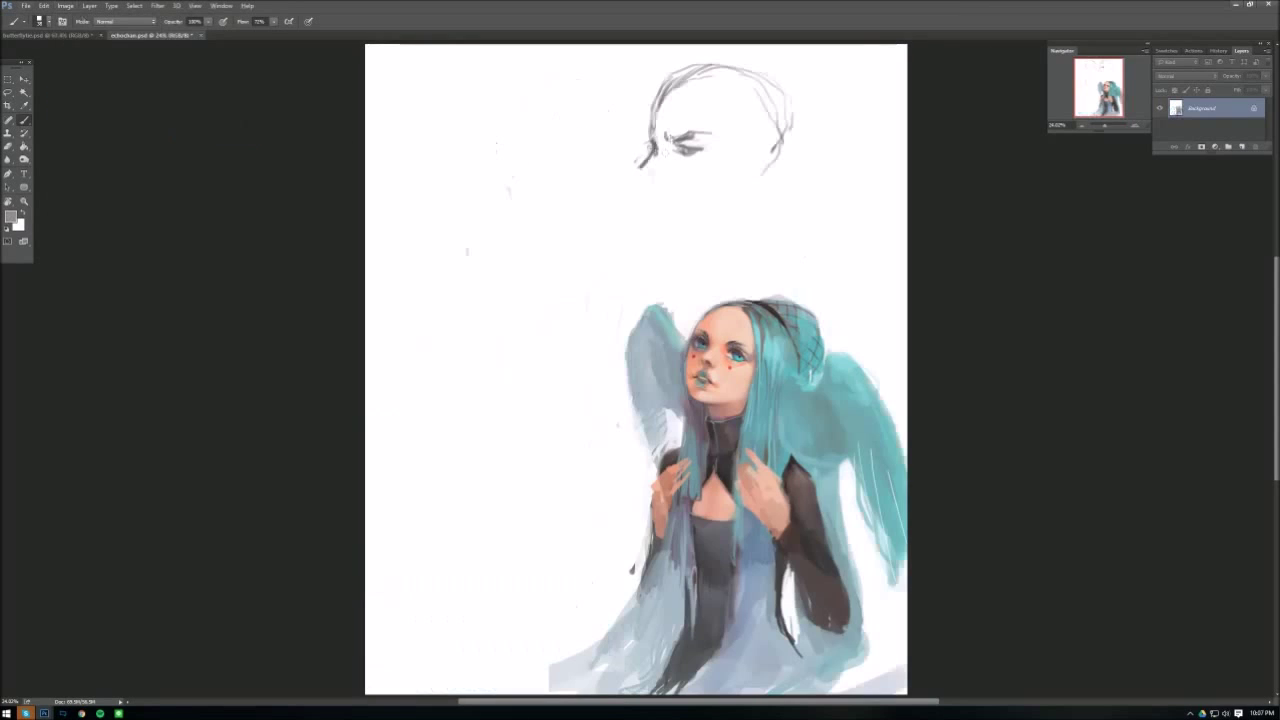
pyautogui.moveTo(655, 227); pyautogui.dragTo(742, 180)
pyautogui.moveTo(642, 178); pyautogui.dragTo(660, 160)
pyautogui.keyDown('alt'); pyautogui.click(656, 146); pyautogui.keyUp('alt')
pyautogui.moveTo(652, 168); pyautogui.dragTo(660, 180)
pyautogui.moveTo(658, 226); pyautogui.dragTo(740, 198)
pyautogui.moveTo(745, 76); pyautogui.dragTo(775, 165)
pyautogui.moveTo(748, 178); pyautogui.dragTo(740, 202)
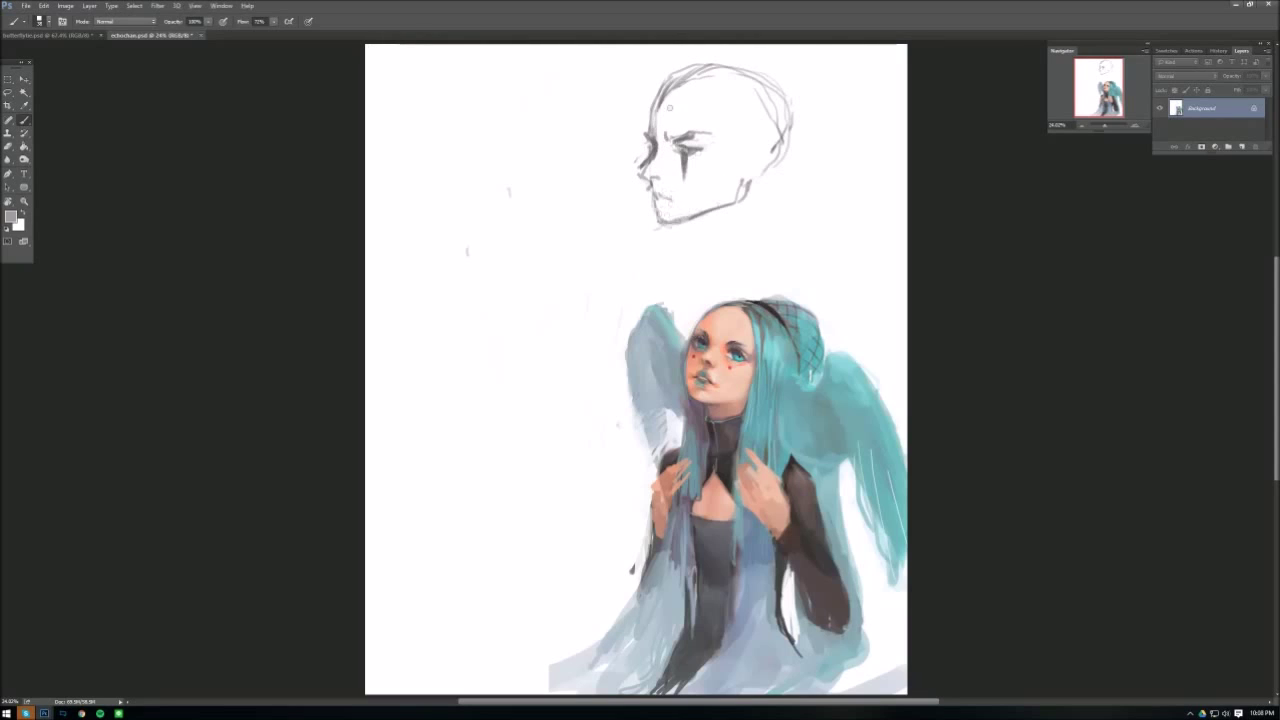
# - Sketch hair strands over the head and rework the chin and jaw in grey and white
pyautogui.moveTo(662, 96)
pyautogui.mouseDown()
pyautogui.moveTo(672, 180)
pyautogui.moveTo(706, 210)
pyautogui.mouseUp()
pyautogui.moveTo(718, 130); pyautogui.dragTo(710, 278)
pyautogui.moveTo(672, 72)
pyautogui.mouseDown()
pyautogui.moveTo(800, 77)
pyautogui.moveTo(822, 118)
pyautogui.moveTo(735, 215)
pyautogui.mouseUp()
pyautogui.press('x')
pyautogui.moveTo(760, 68); pyautogui.dragTo(660, 110)
pyautogui.press('x')
pyautogui.moveTo(660, 200)
pyautogui.mouseDown()
pyautogui.moveTo(684, 222)
pyautogui.moveTo(740, 190)
pyautogui.mouseUp()
pyautogui.press('x')
pyautogui.moveTo(658, 228)
pyautogui.mouseDown()
pyautogui.moveTo(736, 196)
pyautogui.moveTo(748, 172)
pyautogui.mouseUp()
pyautogui.press('x')
pyautogui.moveTo(654, 210); pyautogui.dragTo(660, 230)
pyautogui.press('x')
pyautogui.press('x')
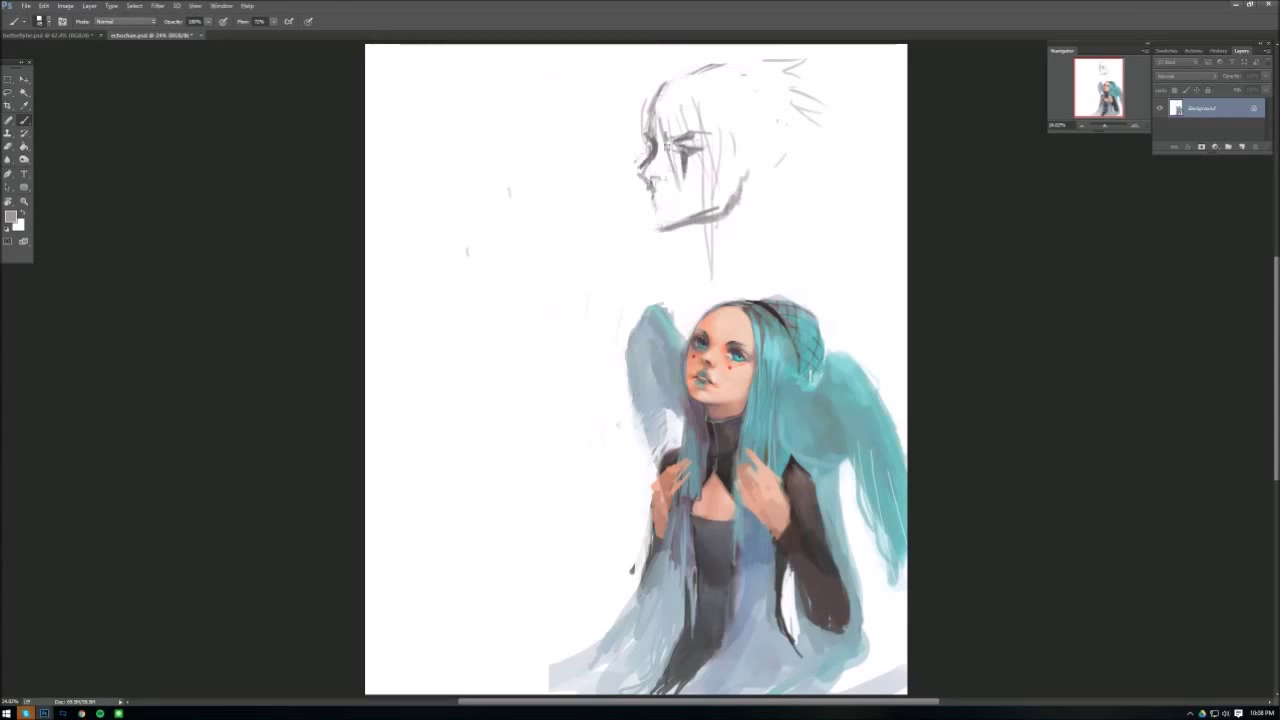
# - Paint out the spiky hair and sketch light-grey flowing hair behind the head
pyautogui.press('x')
pyautogui.moveTo(664, 107)
pyautogui.mouseDown()
pyautogui.moveTo(650, 150)
pyautogui.moveTo(700, 70)
pyautogui.moveTo(865, 155)
pyautogui.mouseUp()
pyautogui.press('x')
pyautogui.moveTo(756, 60); pyautogui.dragTo(784, 60)
pyautogui.press('x')
pyautogui.moveTo(790, 152); pyautogui.dragTo(745, 255)
pyautogui.moveTo(722, 75); pyautogui.dragTo(782, 155)
pyautogui.moveTo(670, 80); pyautogui.dragTo(762, 150)
pyautogui.moveTo(780, 146); pyautogui.dragTo(850, 245)
pyautogui.moveTo(716, 144); pyautogui.dragTo(860, 252)
pyautogui.press('x')
pyautogui.moveTo(664, 226); pyautogui.dragTo(712, 212)
# - Darken the profile's jaw line with a different brush preset
pyautogui.press('x')
pyautogui.rightClick(712, 136)
pyautogui.press('x')
pyautogui.rightClick(722, 116)
pyautogui.press('Escape')
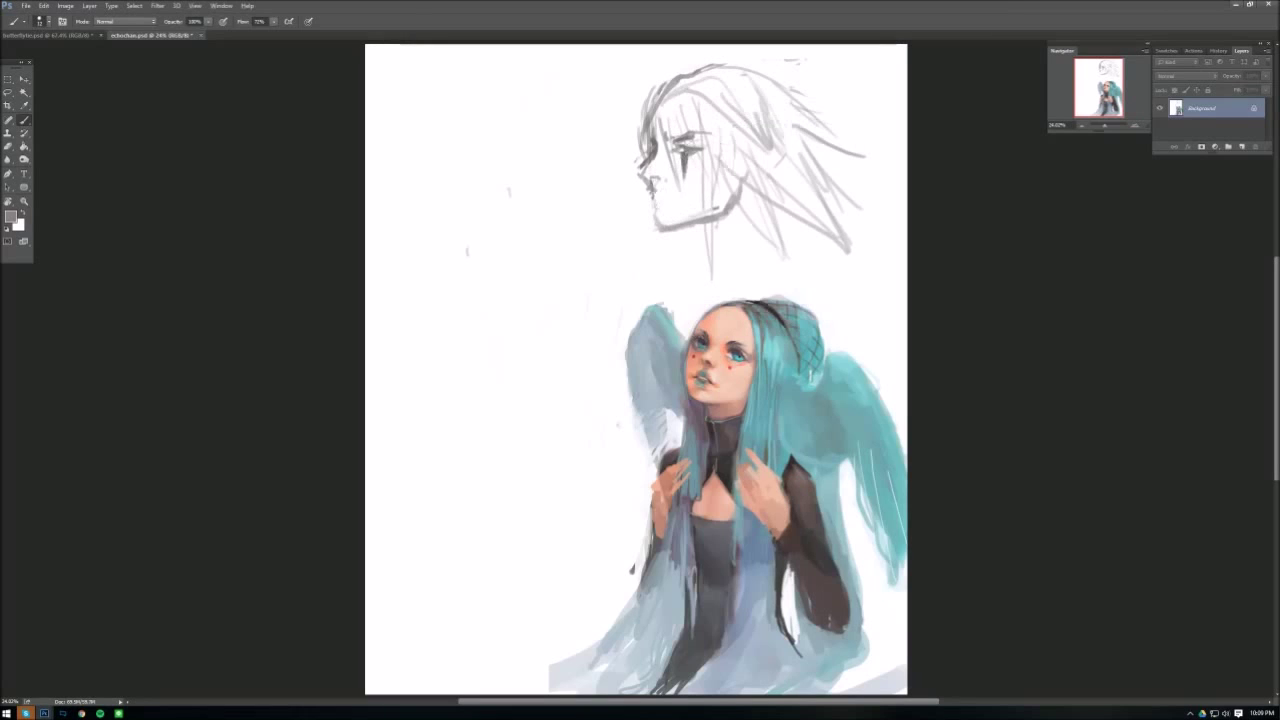
pyautogui.moveTo(664, 226); pyautogui.dragTo(704, 236)
pyautogui.rightClick(790, 110)
pyautogui.press('Escape')
pyautogui.press('x')
# - Try several brush presets while swapping between grey and white paint
pyautogui.rightClick(652, 188)
pyautogui.press('x')
pyautogui.press('x')
pyautogui.rightClick(654, 160)
pyautogui.press('x')
pyautogui.rightClick(642, 165)
pyautogui.press('Escape')
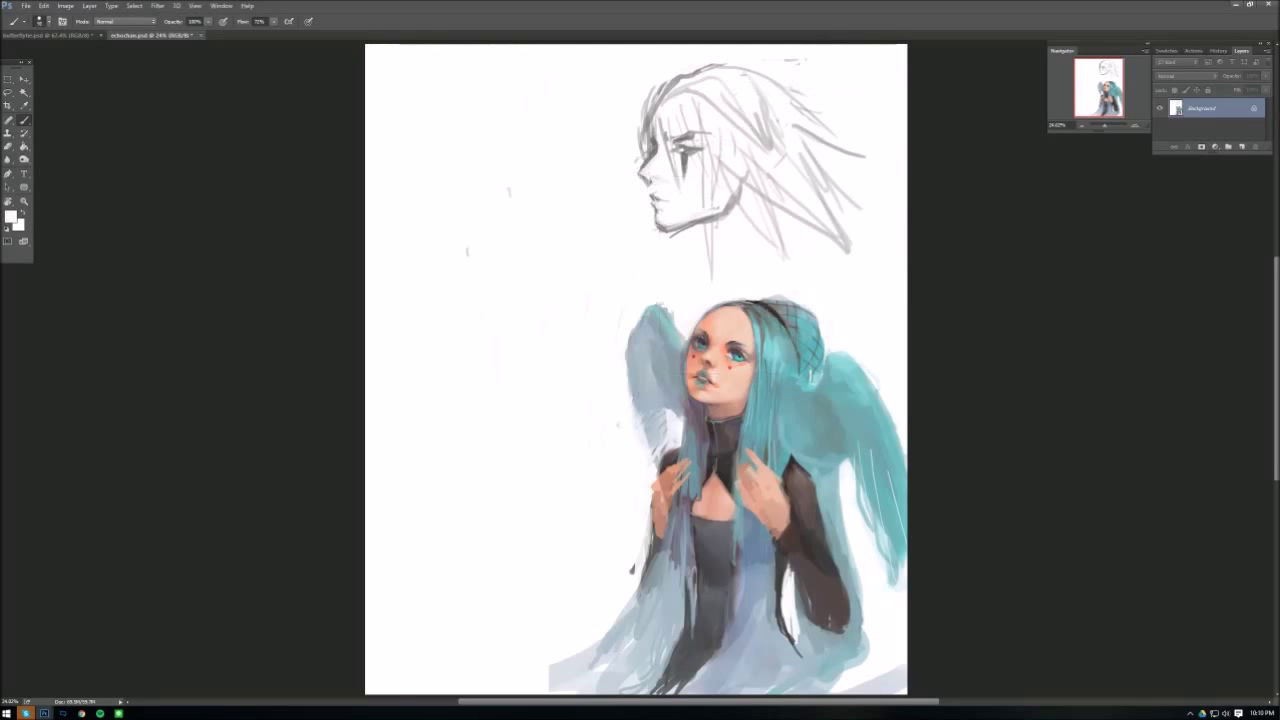
pyautogui.press('x')
pyautogui.rightClick(652, 155)
pyautogui.press('Escape')
pyautogui.press('x')
pyautogui.press('x')
pyautogui.press('x')
pyautogui.click(65, 5)
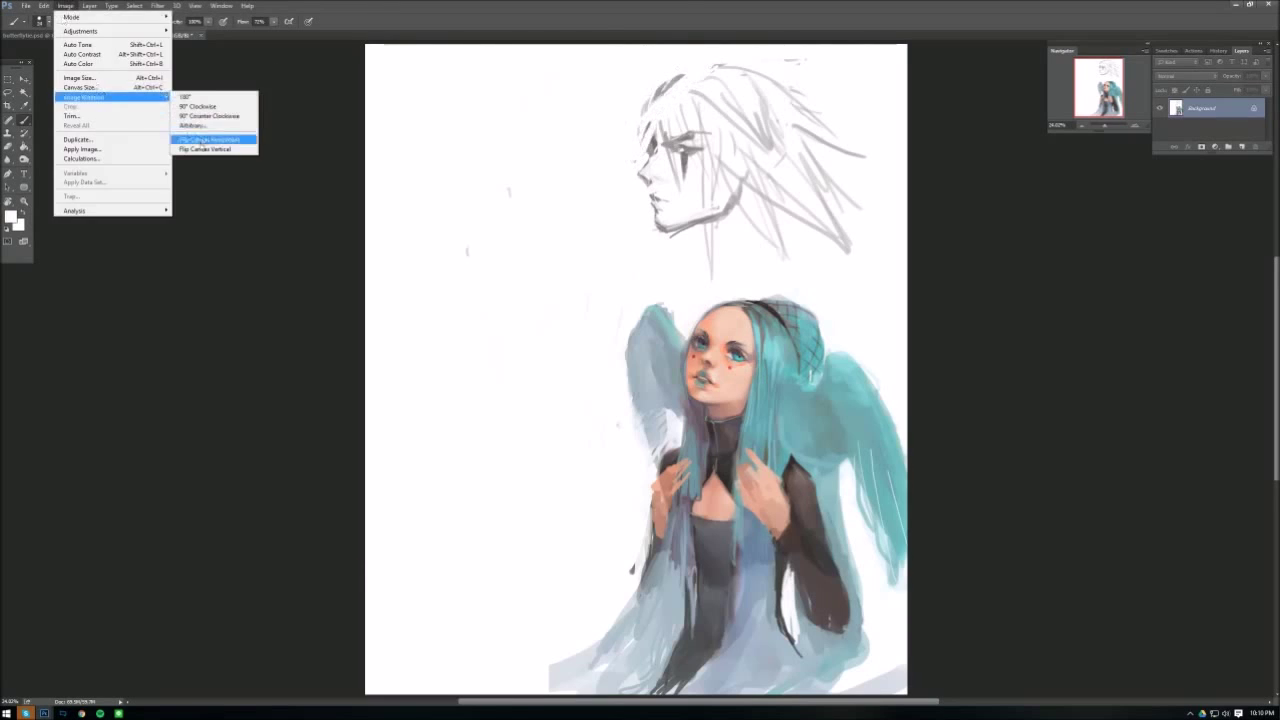
# - Flip the canvas horizontally and paint over the profile sketch's neck and chin
pyautogui.click(200, 140)
pyautogui.press('x')
pyautogui.press('x')
pyautogui.moveTo(550, 204); pyautogui.dragTo(570, 218)
pyautogui.press('x')
pyautogui.moveTo(598, 222); pyautogui.dragTo(616, 228)
pyautogui.press('x')
pyautogui.rightClick(670, 140)
# - Lasso the profile head sketch and transform it slightly to the left
pyautogui.press('l')
pyautogui.moveTo(640, 50); pyautogui.dragTo(640, 55)
pyautogui.rightClick(574, 114)
pyautogui.click(614, 180)
pyautogui.moveTo(614, 150); pyautogui.dragTo(590, 148)
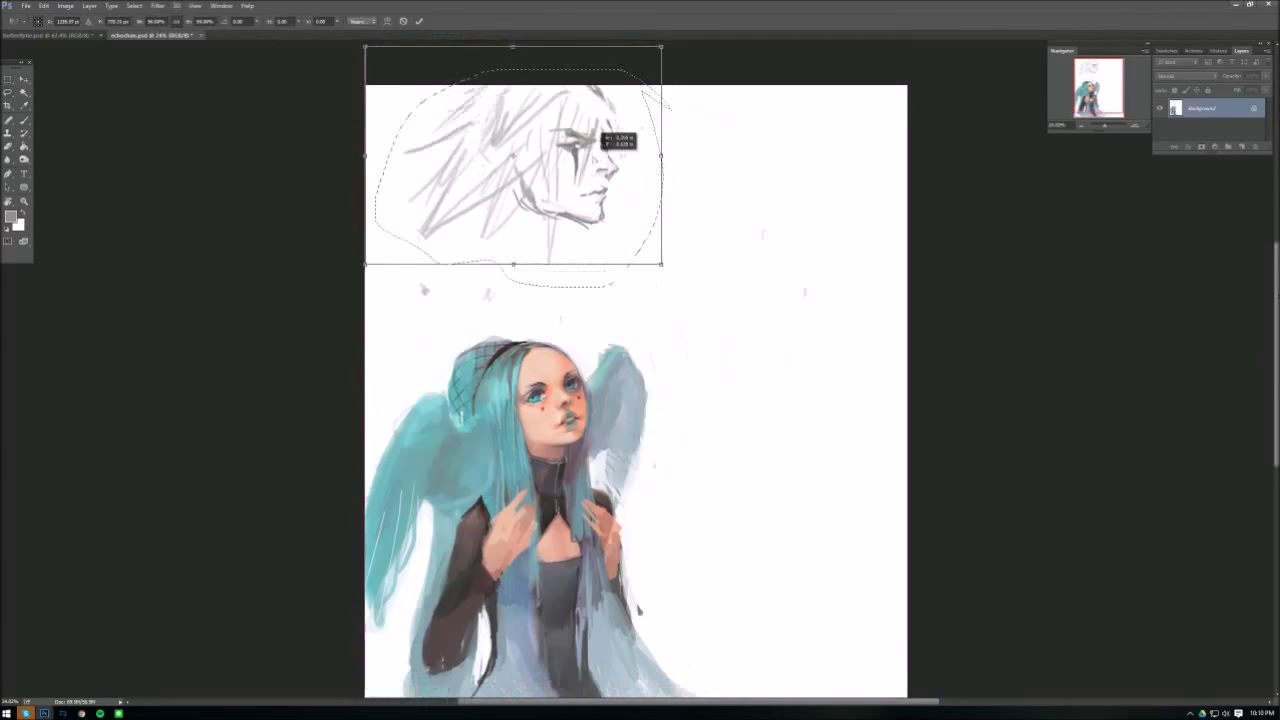
pyautogui.press('Return')
# - Sketch long hair strands beside the face, sweeping down-left toward the wing
pyautogui.press('b')
pyautogui.rightClick(601, 196)
pyautogui.press('Escape')
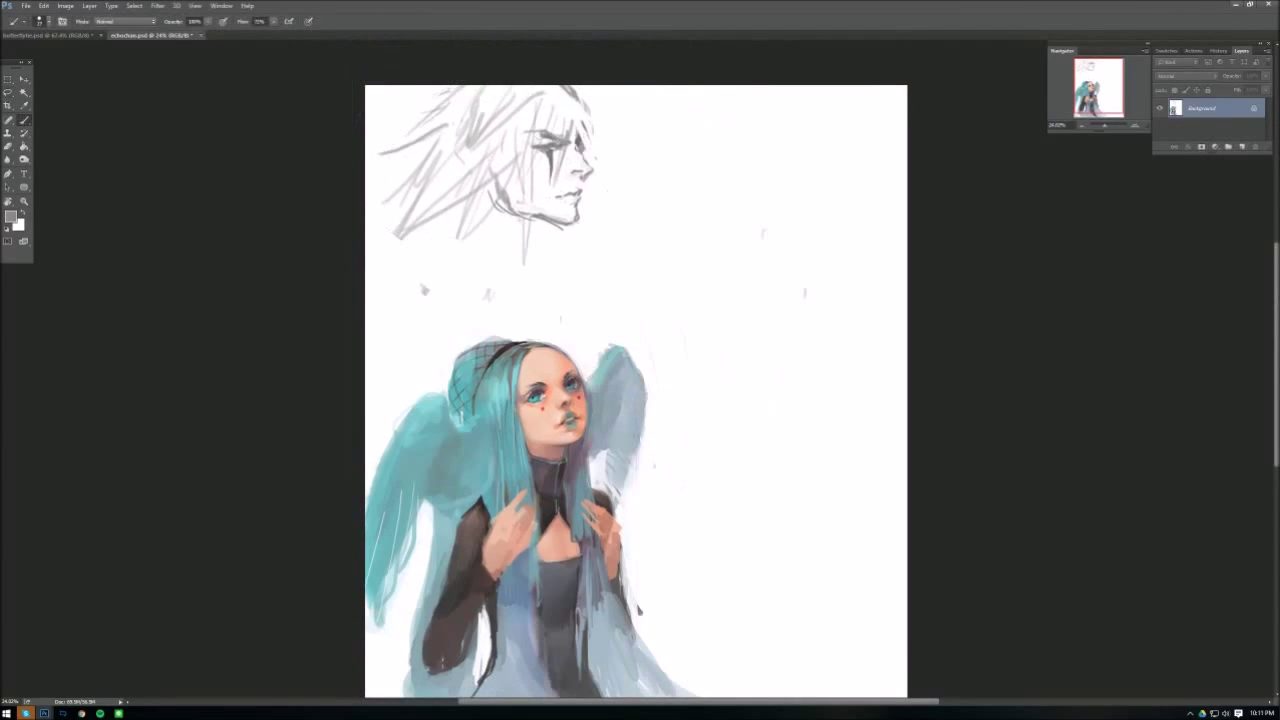
pyautogui.moveTo(512, 145); pyautogui.dragTo(522, 262)
pyautogui.moveTo(578, 98); pyautogui.dragTo(620, 215)
pyautogui.moveTo(590, 120); pyautogui.dragTo(600, 270)
pyautogui.moveTo(428, 114); pyautogui.dragTo(376, 162)
pyautogui.moveTo(416, 178); pyautogui.dragTo(366, 274)
pyautogui.moveTo(446, 266); pyautogui.dragTo(366, 374)
pyautogui.moveTo(464, 264); pyautogui.dragTo(380, 432)
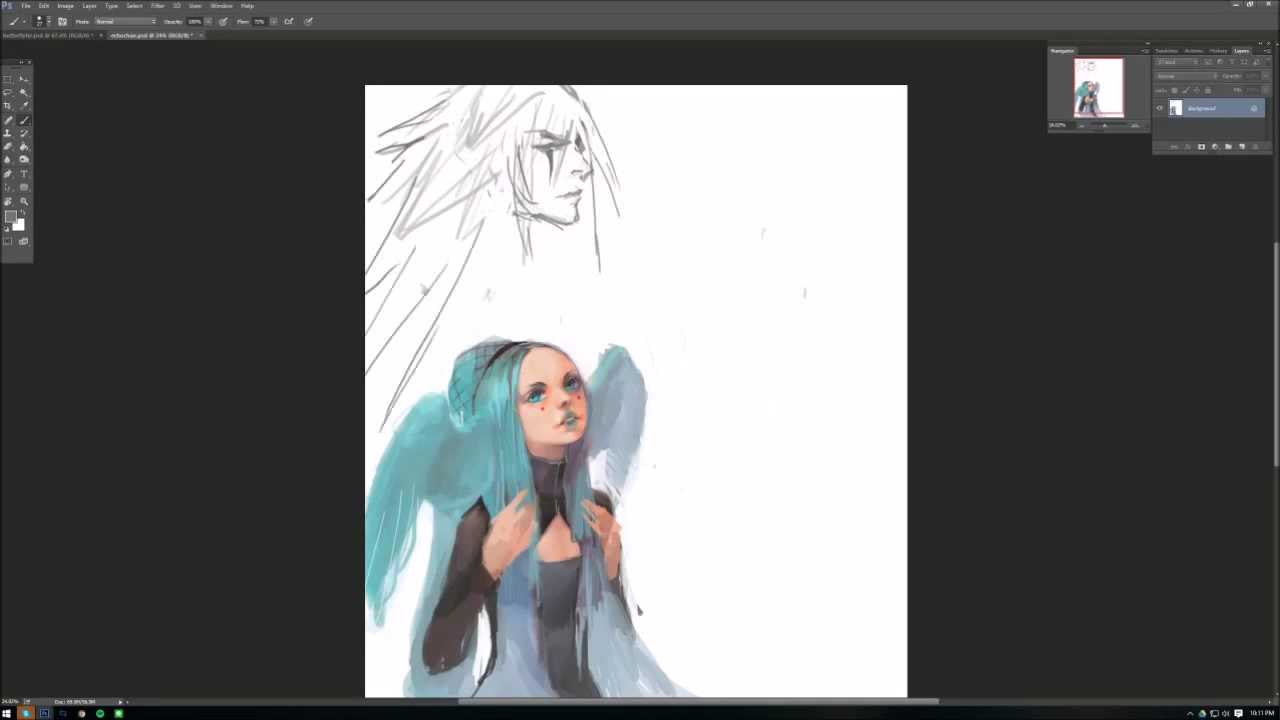
pyautogui.moveTo(506, 196); pyautogui.dragTo(442, 344)
pyautogui.moveTo(552, 216); pyautogui.dragTo(532, 230)
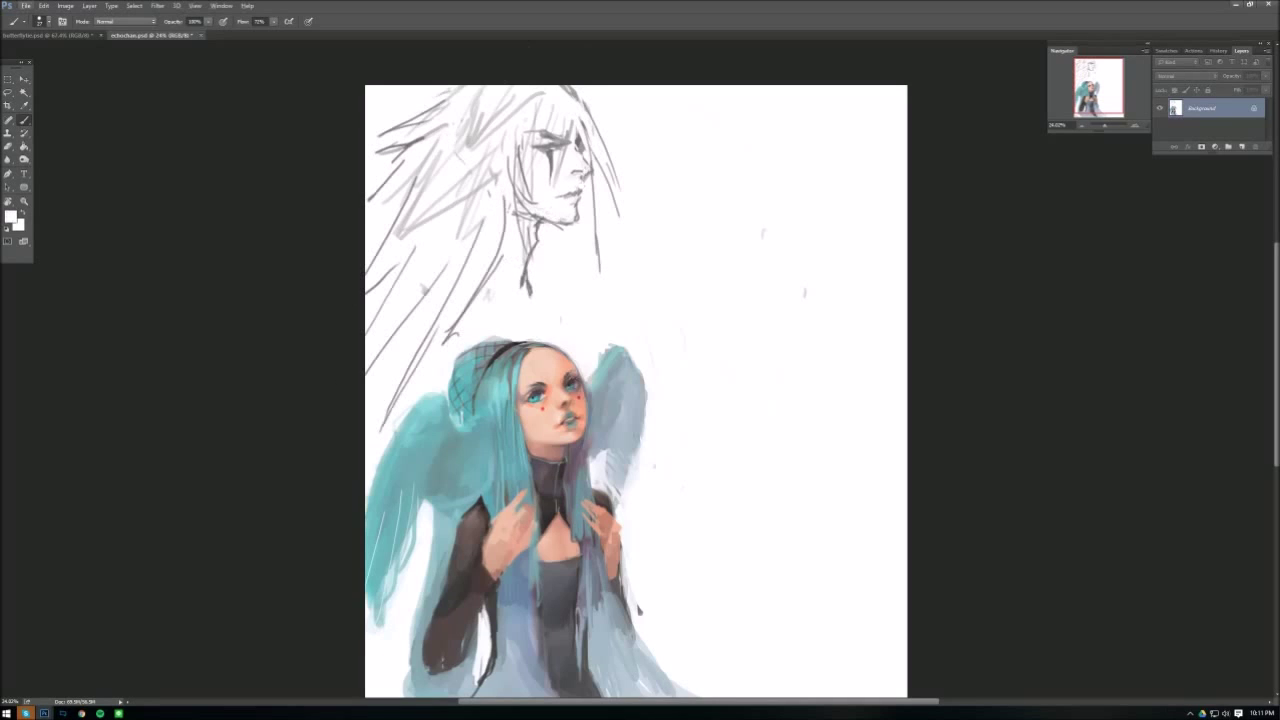
# - Flip the canvas back horizontally and reset the paint colours to black and white
pyautogui.click(65, 5)
pyautogui.click(205, 142)
pyautogui.rightClick(756, 120)
pyautogui.press('Escape')
pyautogui.press('d')
pyautogui.rightClick(760, 100)
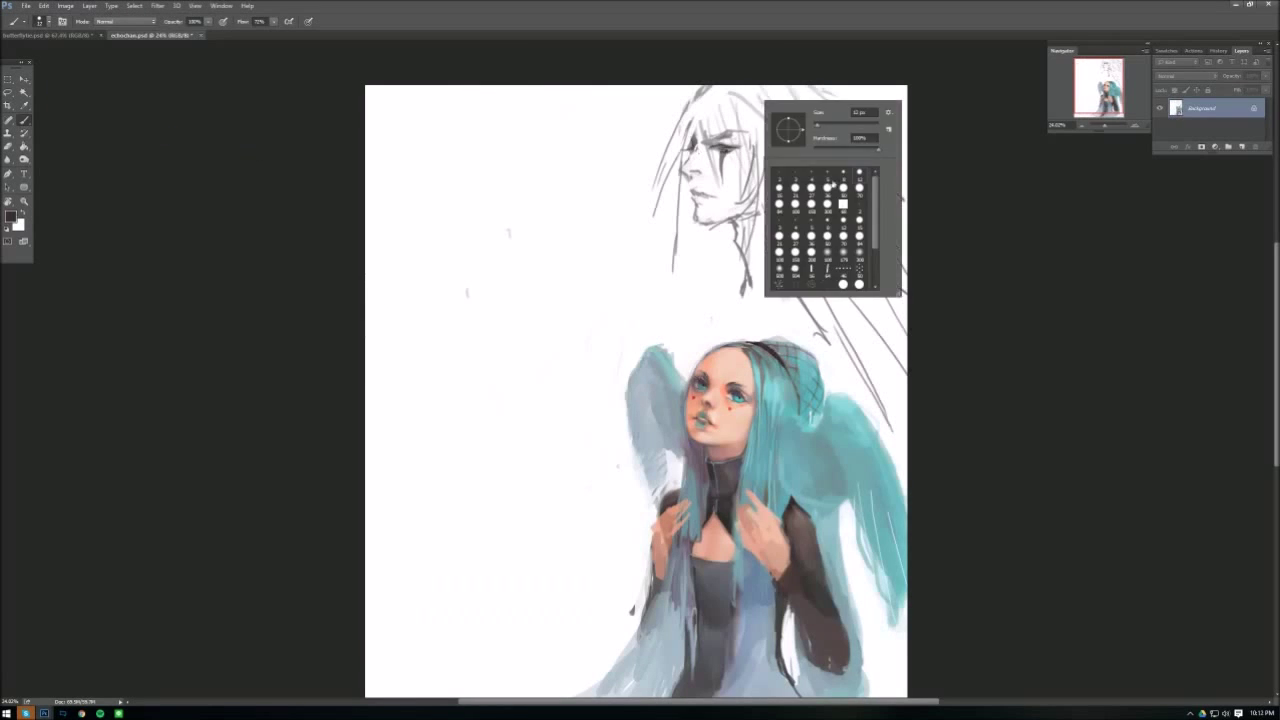
pyautogui.press('Escape')
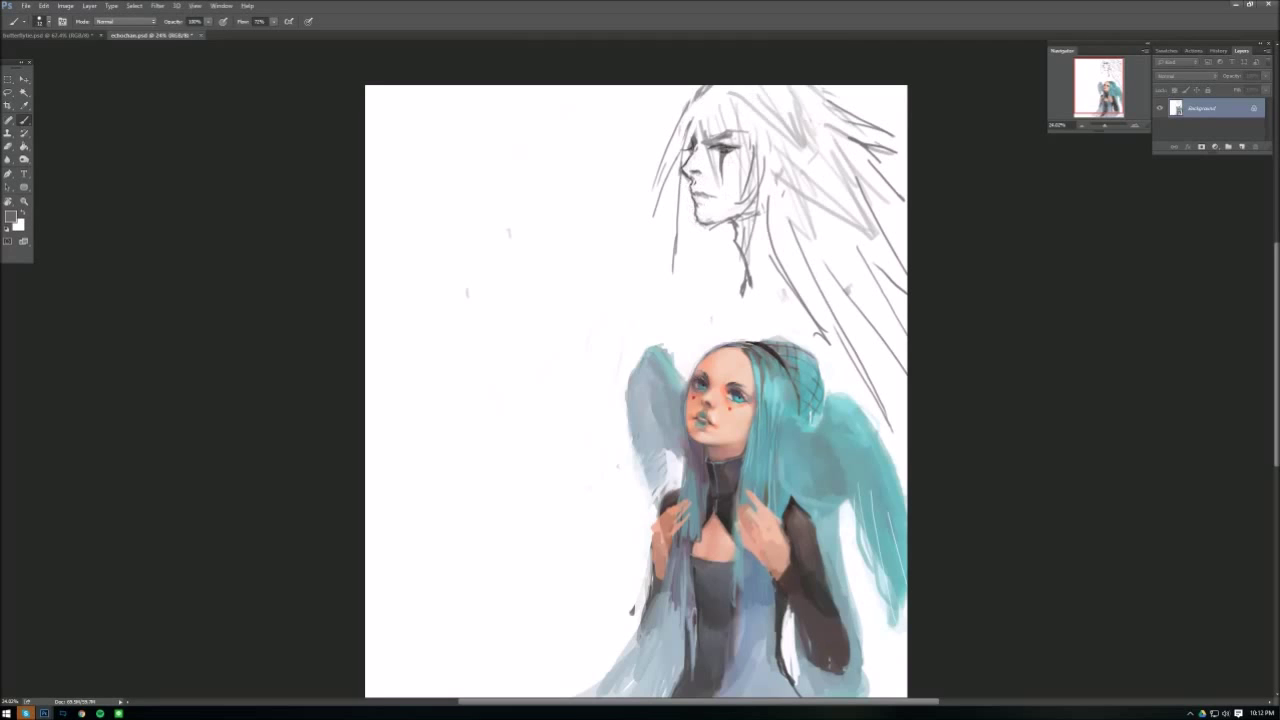
# - Wash a pink swatch over the profile's face and hair with a soft brush, then pick dark grey
pyautogui.rightClick(806, 150)
pyautogui.click(1166, 50)
pyautogui.click(1235, 70)
pyautogui.rightClick(834, 133)
pyautogui.moveTo(720, 110); pyautogui.dragTo(785, 285)
pyautogui.click(1180, 61)
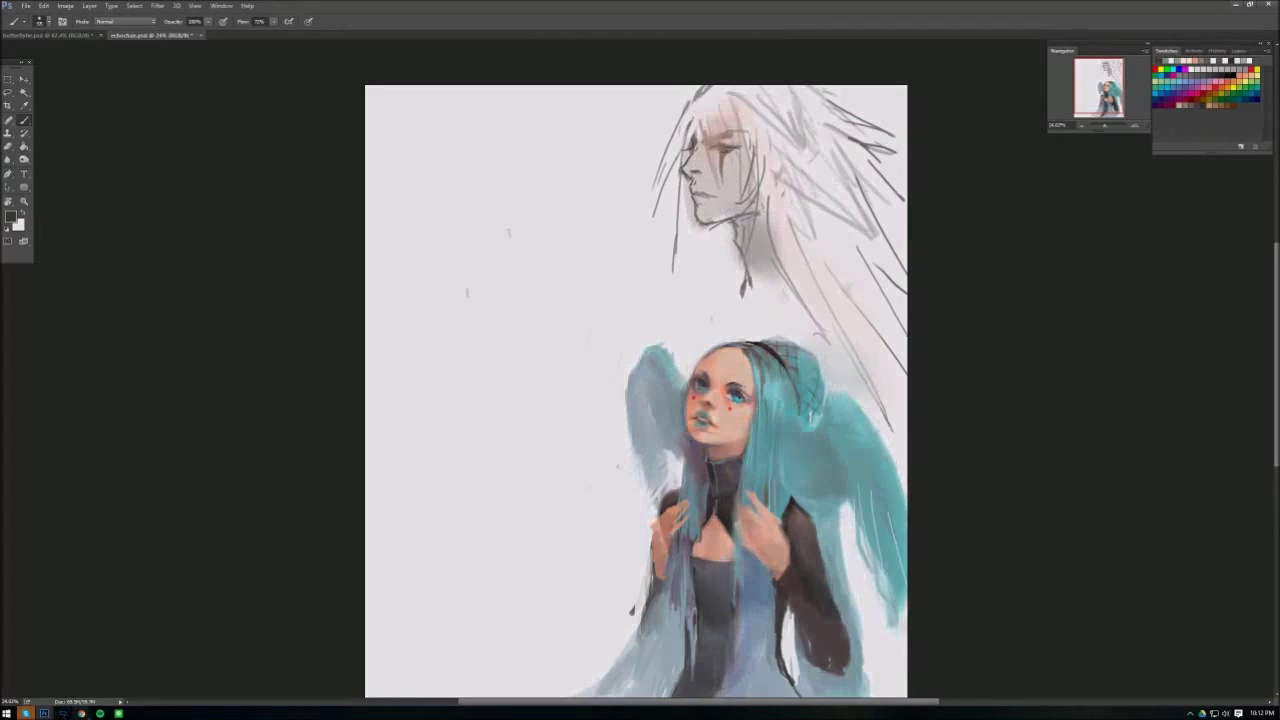